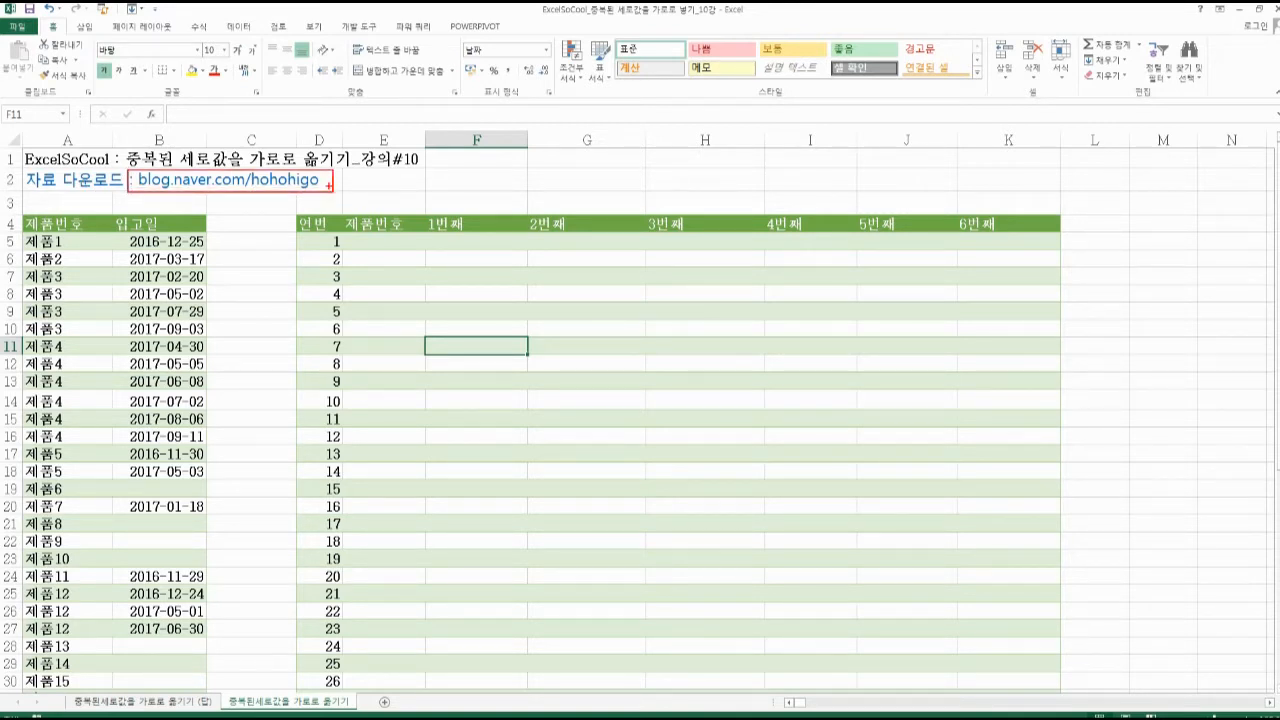
Examine how product numbers repeat with different receipt dates in the source list in columns A and B
key("Escape")
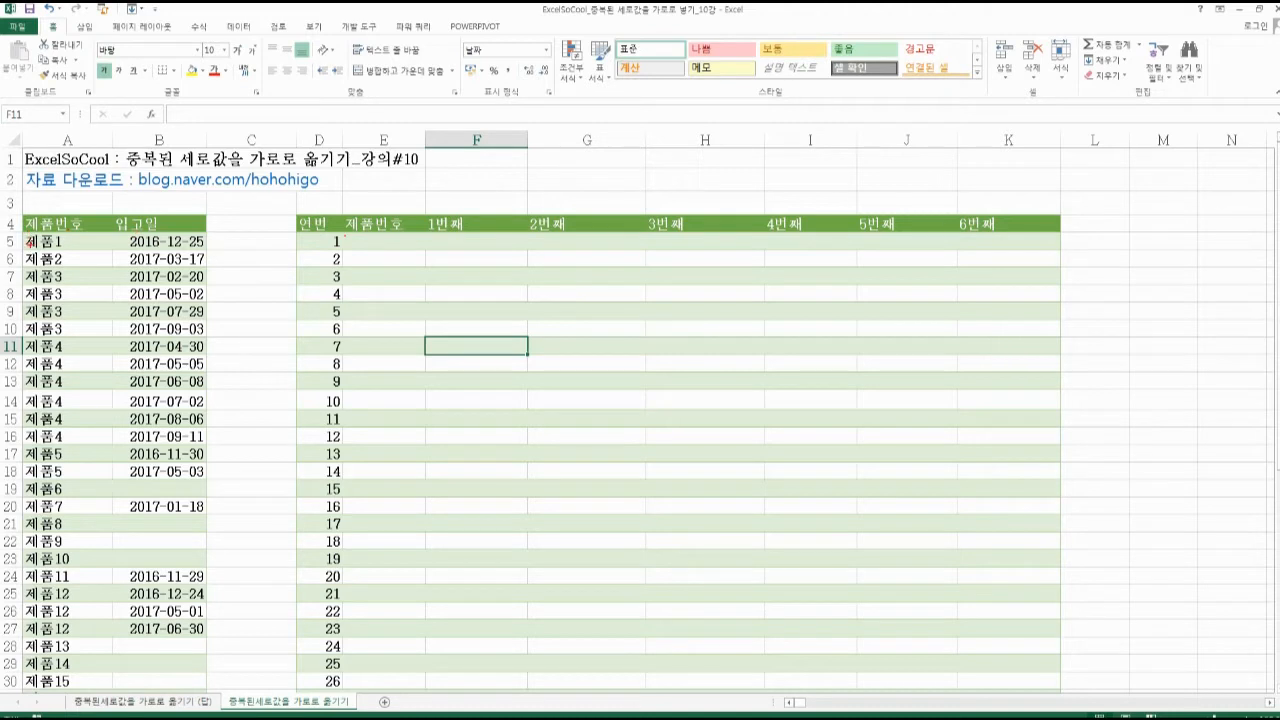
left_click_drag(21, 232, 205, 252)
left_click_drag(20, 250, 213, 274)
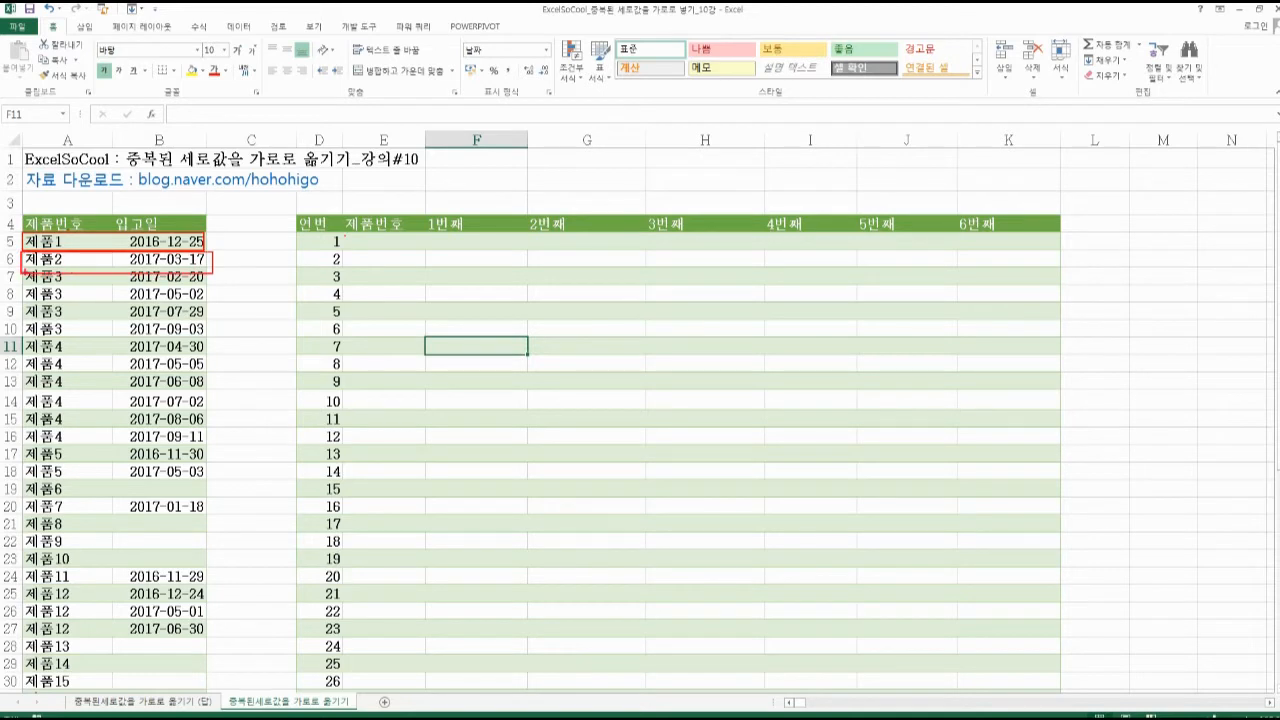
mouse_move(25, 272)
left_mouse_down()
mouse_move(136, 316)
mouse_move(183, 312)
left_mouse_up()
left_click_drag(22, 268, 210, 338)
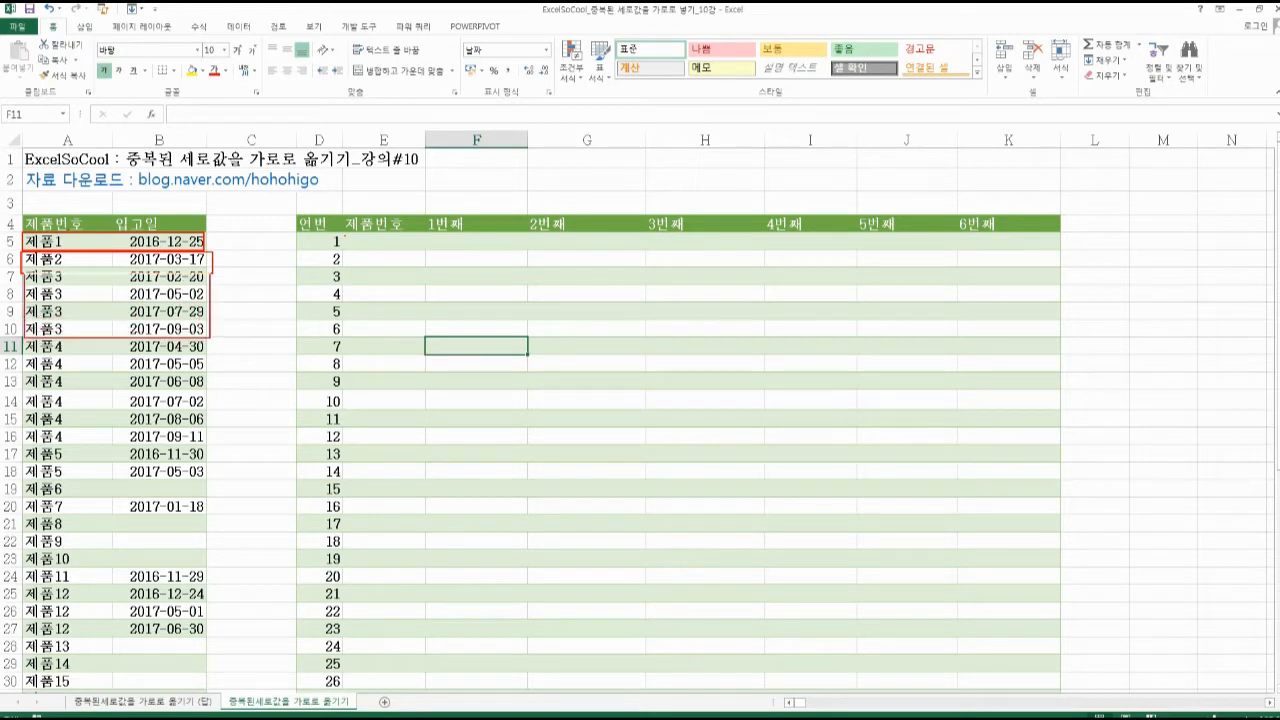
mouse_move(26, 340)
left_mouse_down()
mouse_move(175, 382)
mouse_move(205, 440)
left_mouse_up()
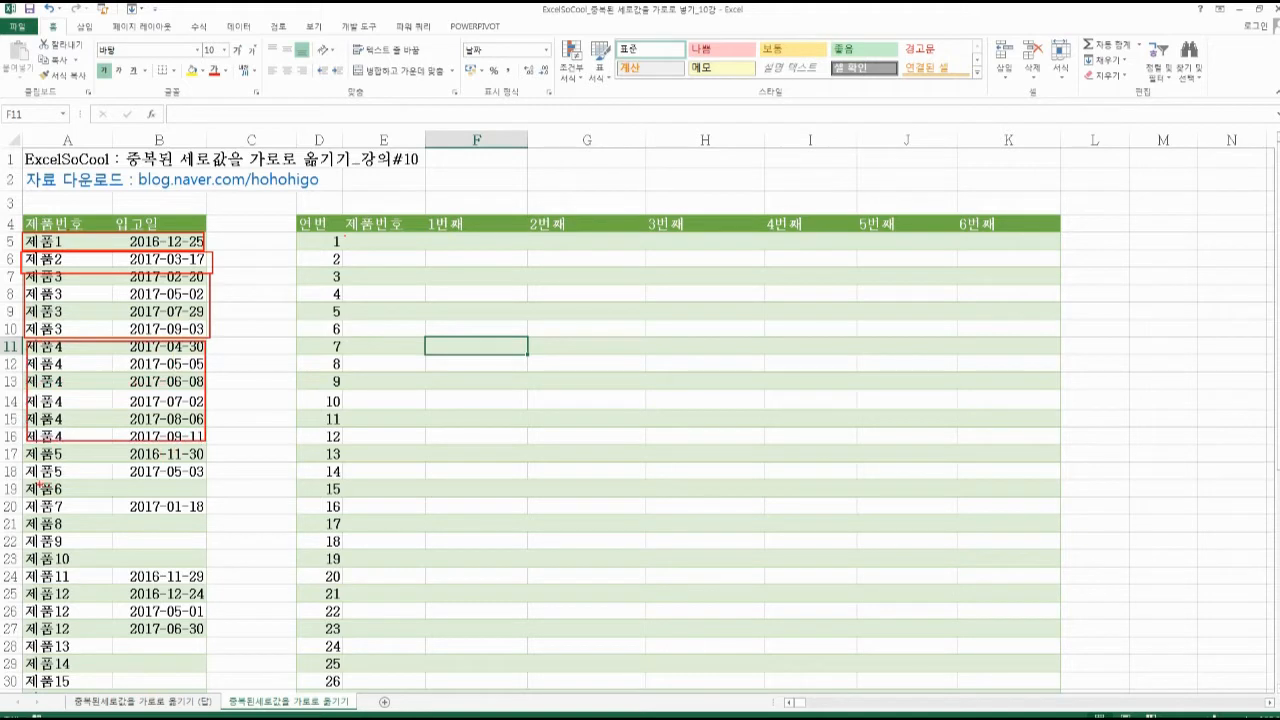
left_click_drag(27, 481, 197, 498)
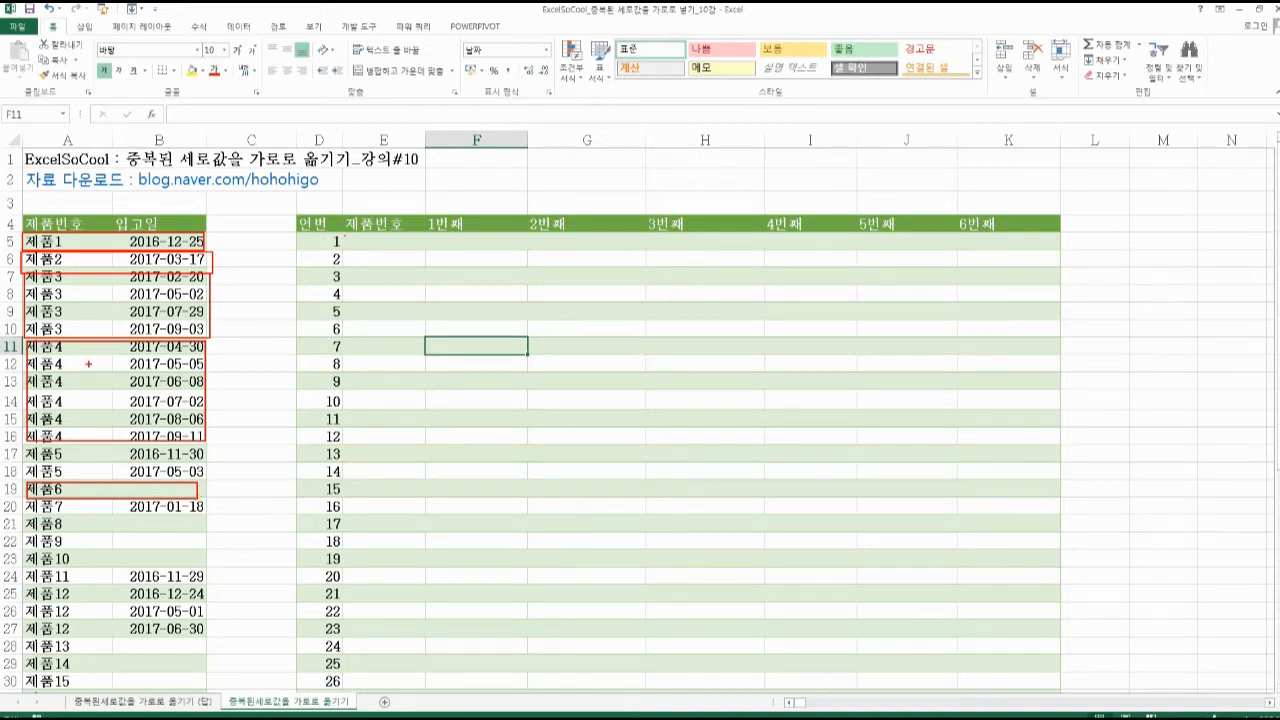
key("Escape")
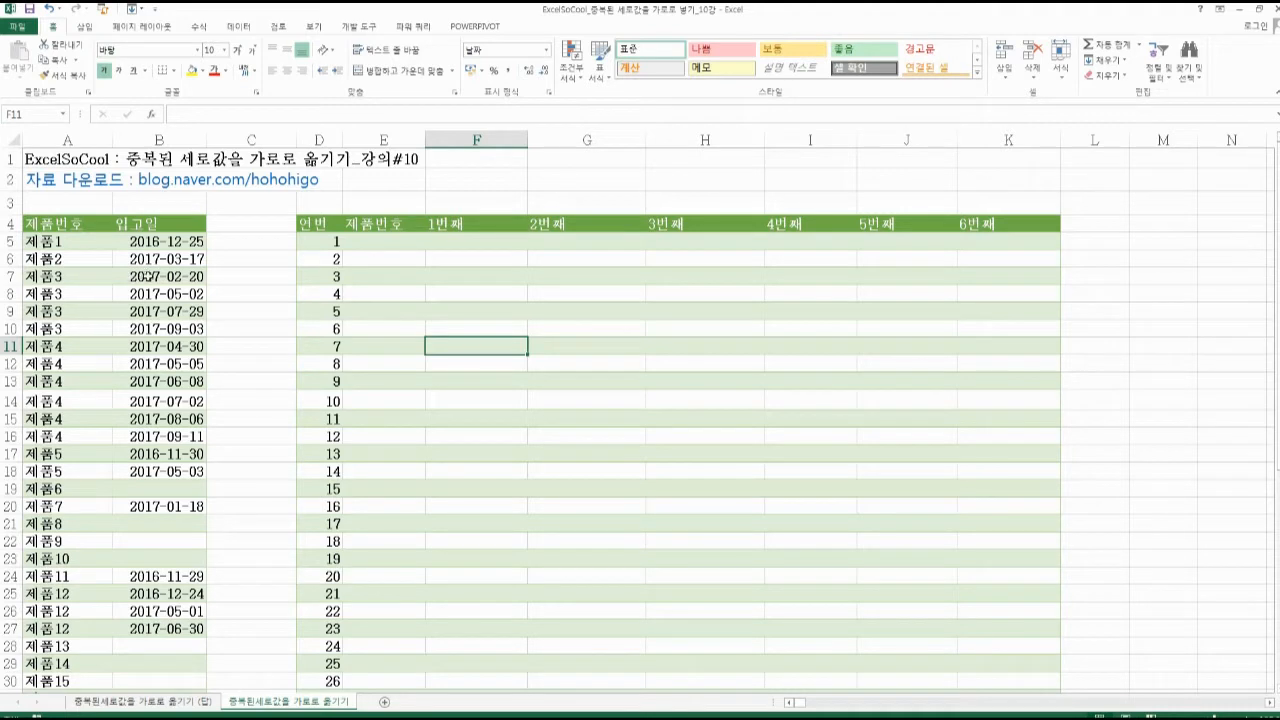
left_click_drag(147, 277, 151, 331)
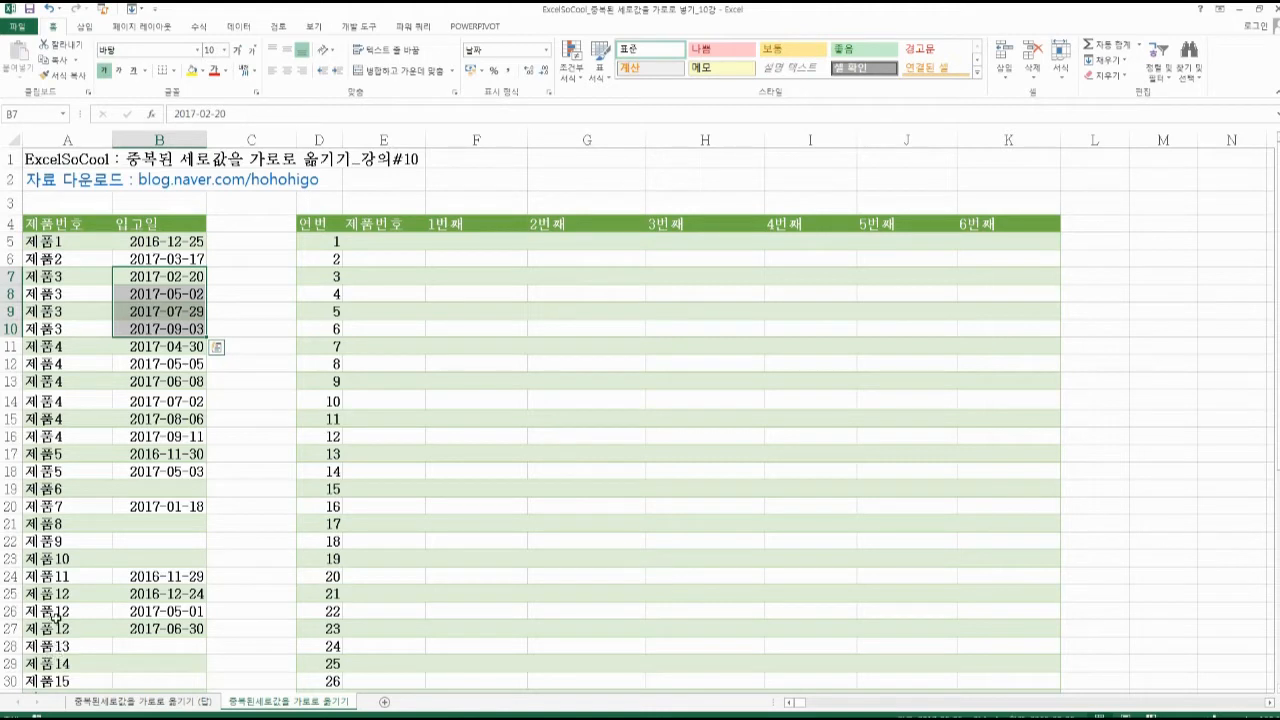
left_click(86, 420)
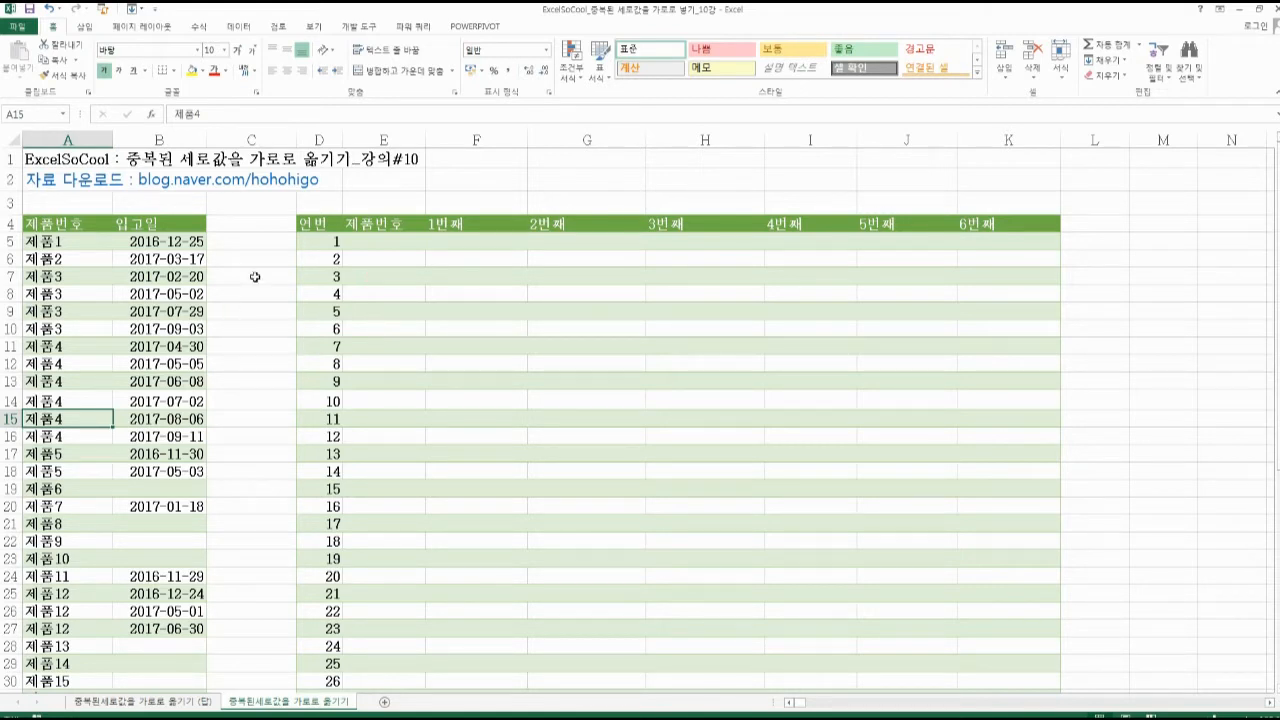
Enter 제품1 in cell E5 and fill the product number series down to E31
left_click(367, 245)
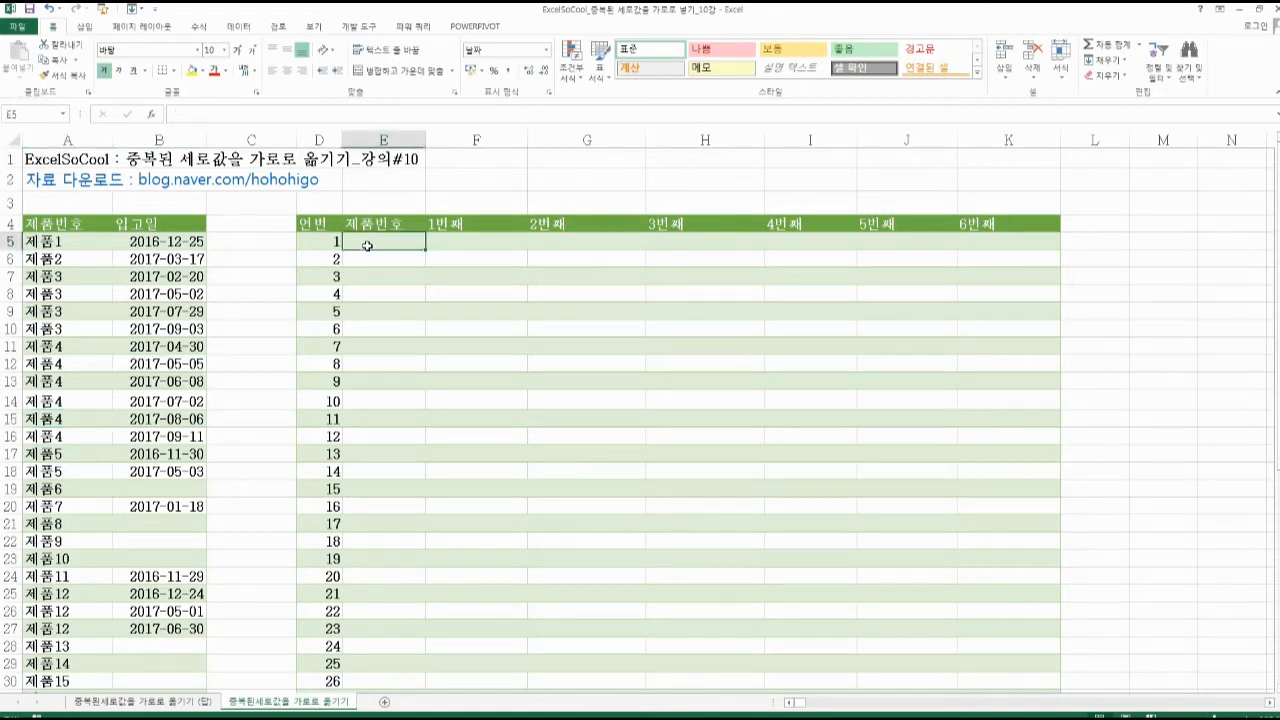
type("제품")
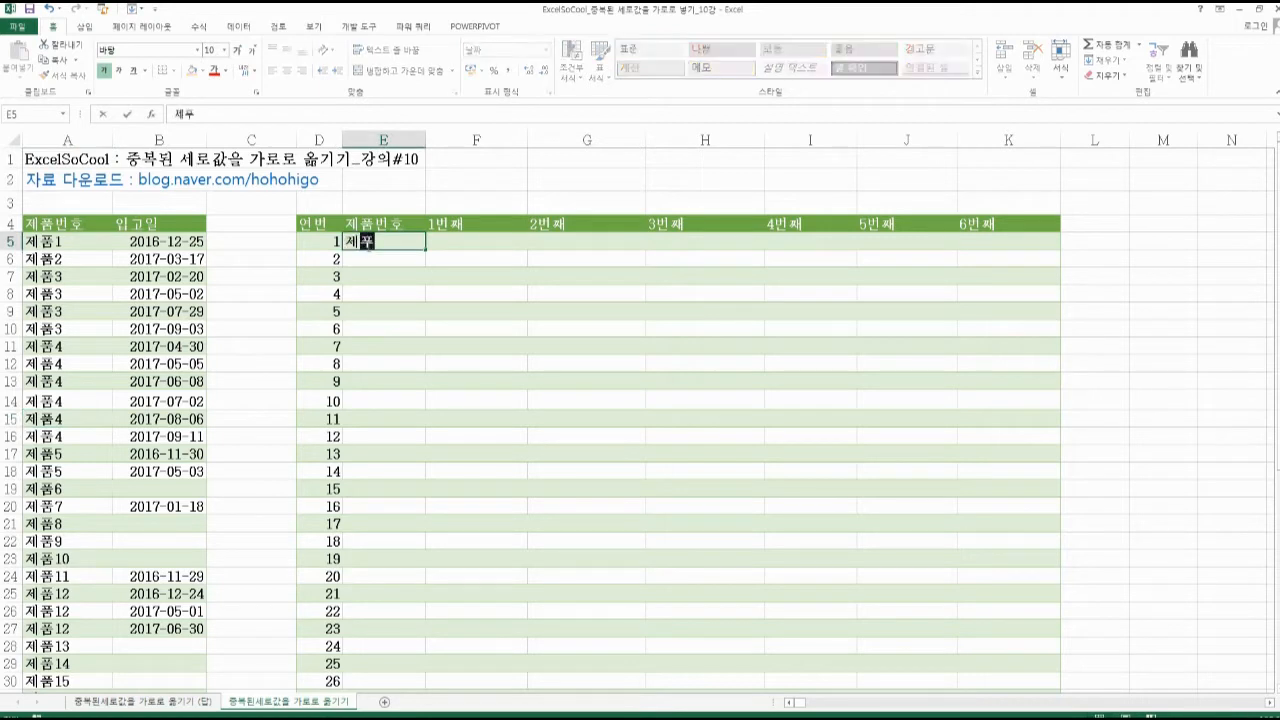
type("1")
key("Return")
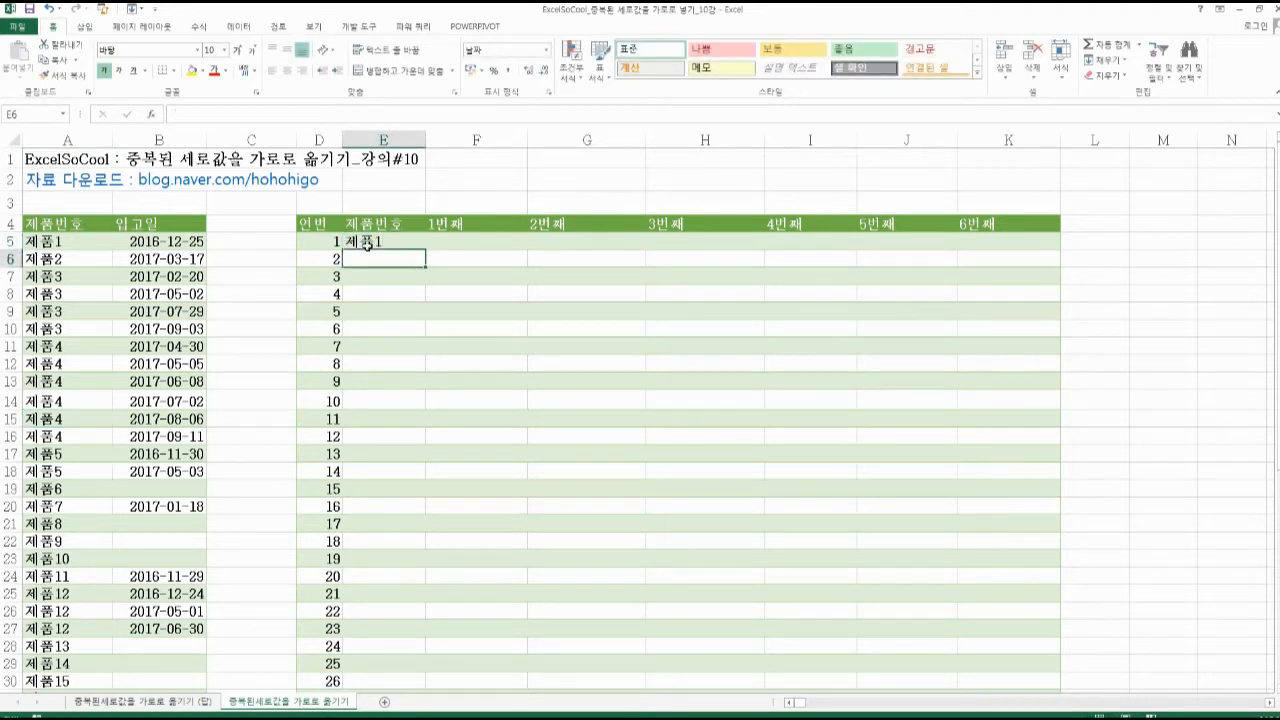
left_click(367, 245)
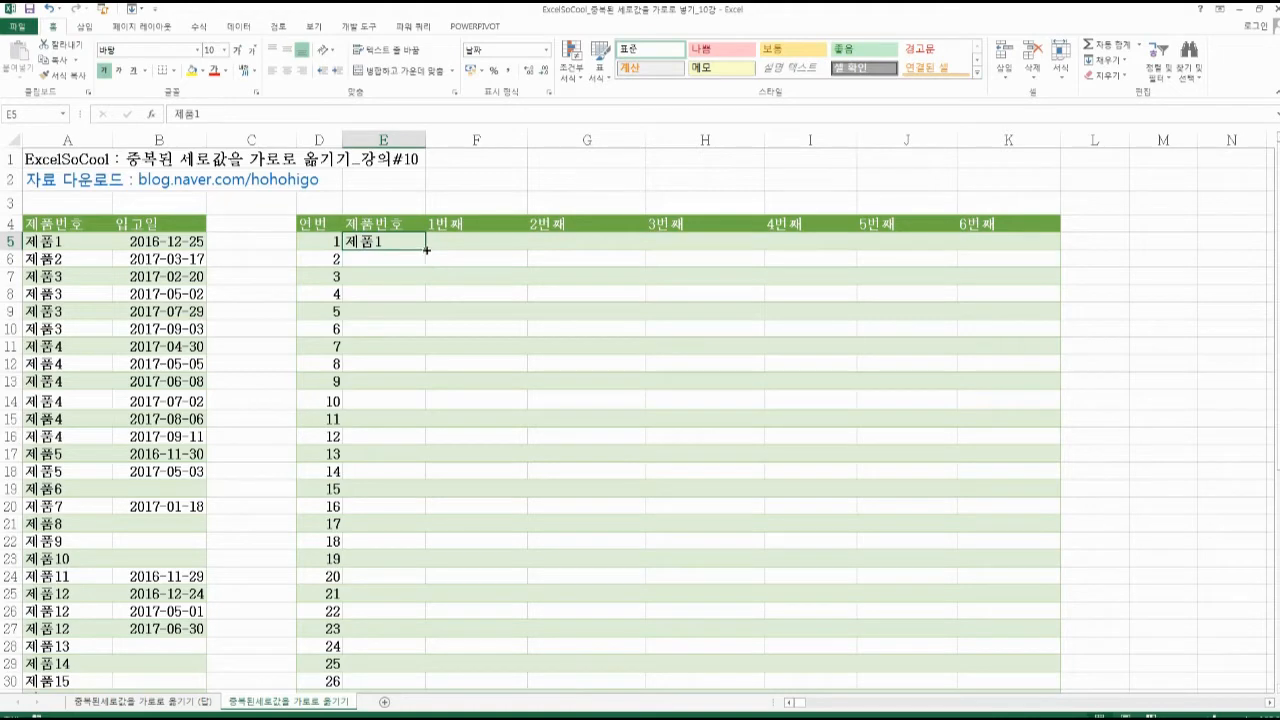
left_click_drag(427, 251, 417, 660)
Link the 1번째 cells to the source dates, with =B5 in F5 and =B7 in F7
left_click(471, 193)
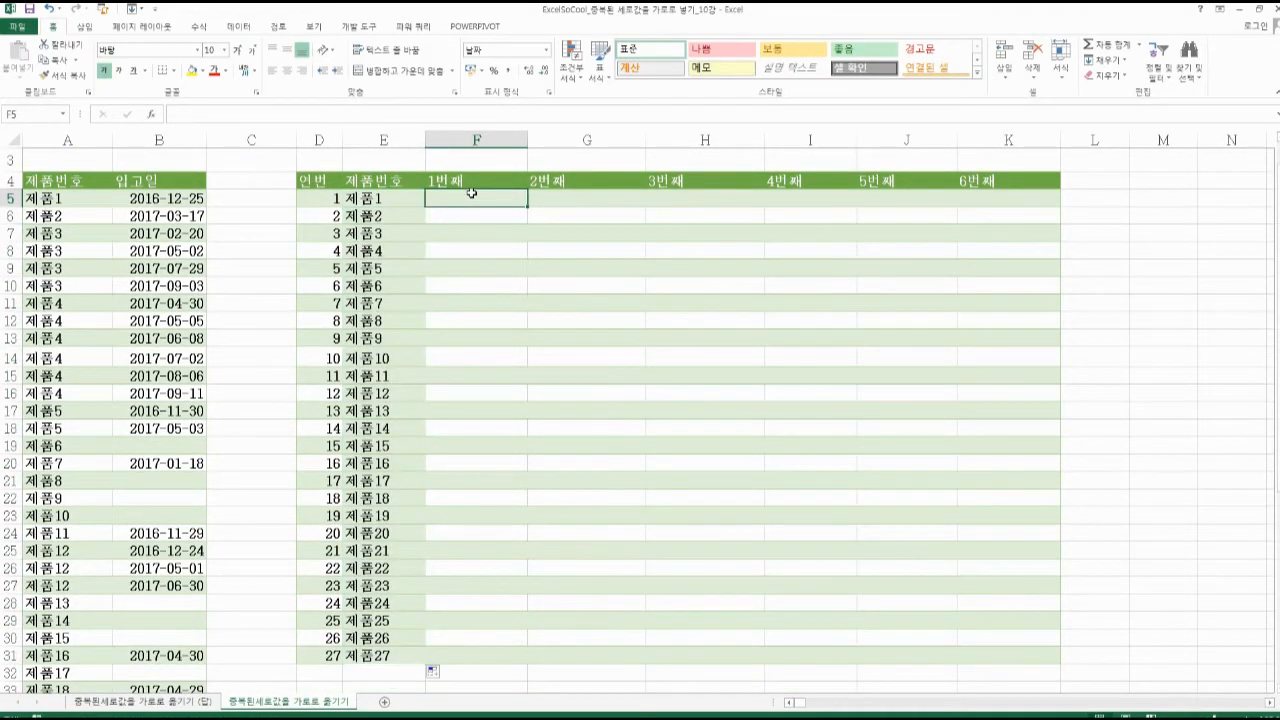
type("=")
left_click(188, 199)
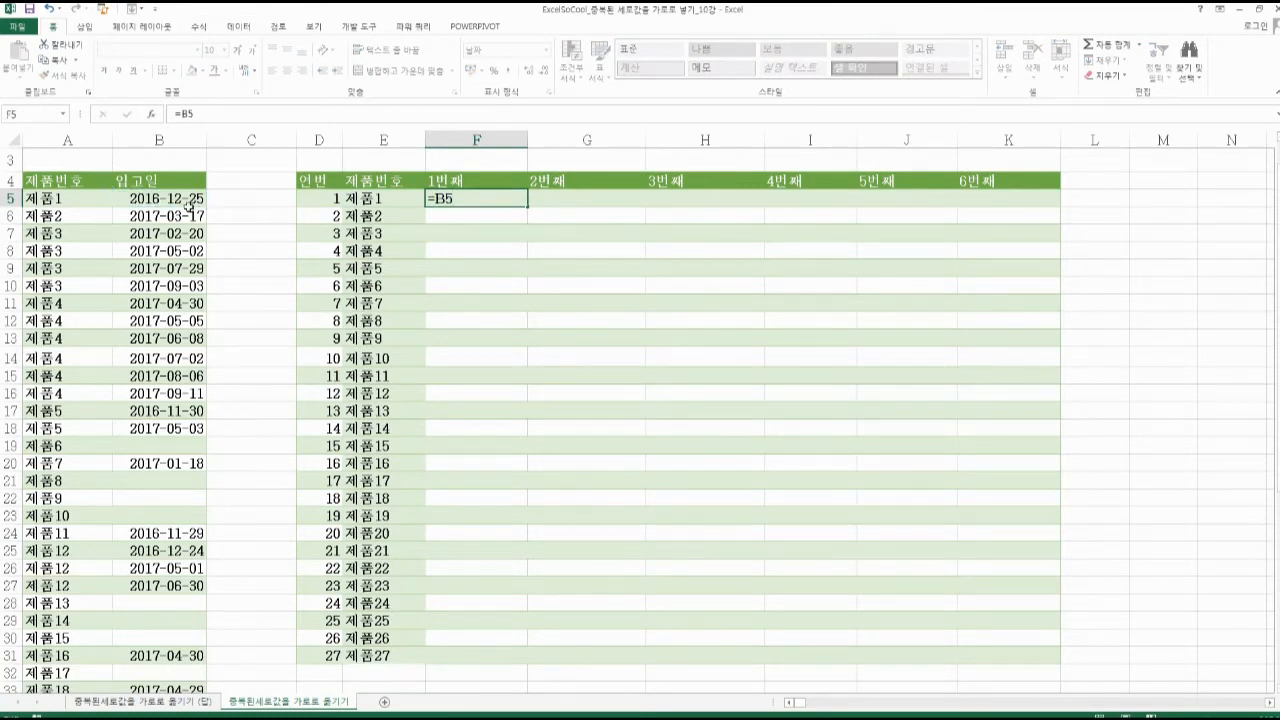
key("Return")
left_click(166, 234)
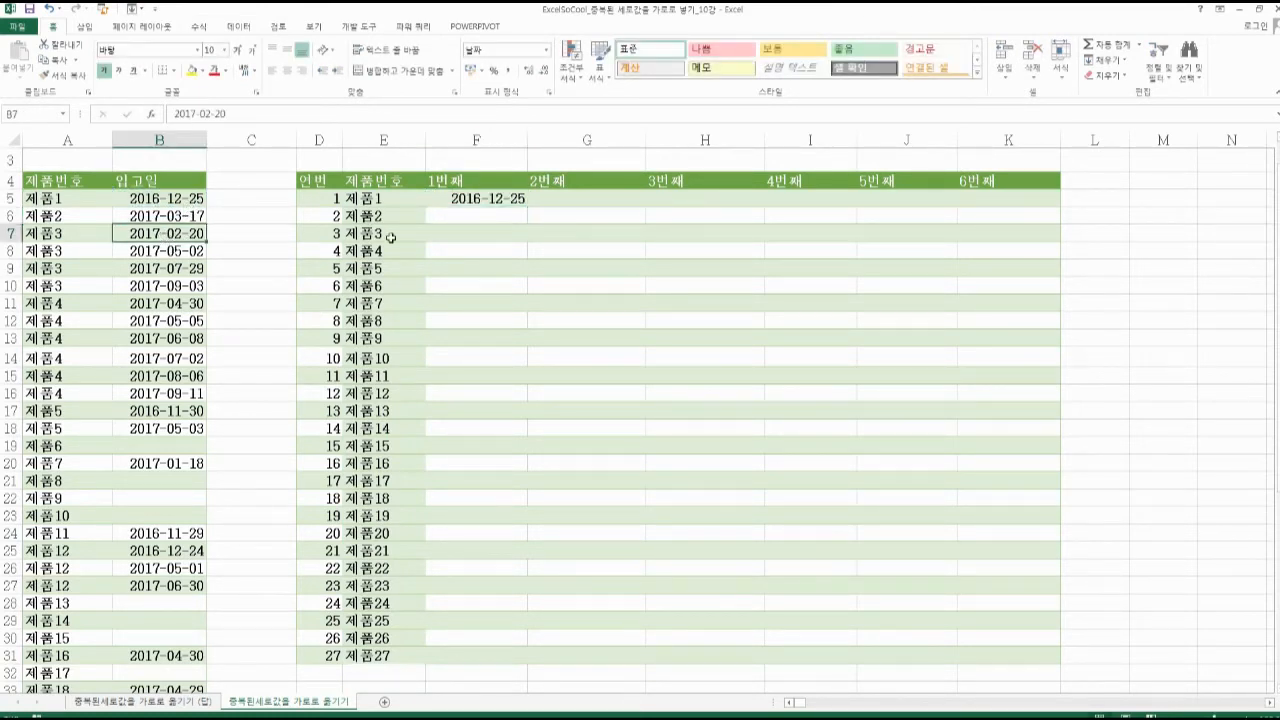
left_click(448, 233)
type("=")
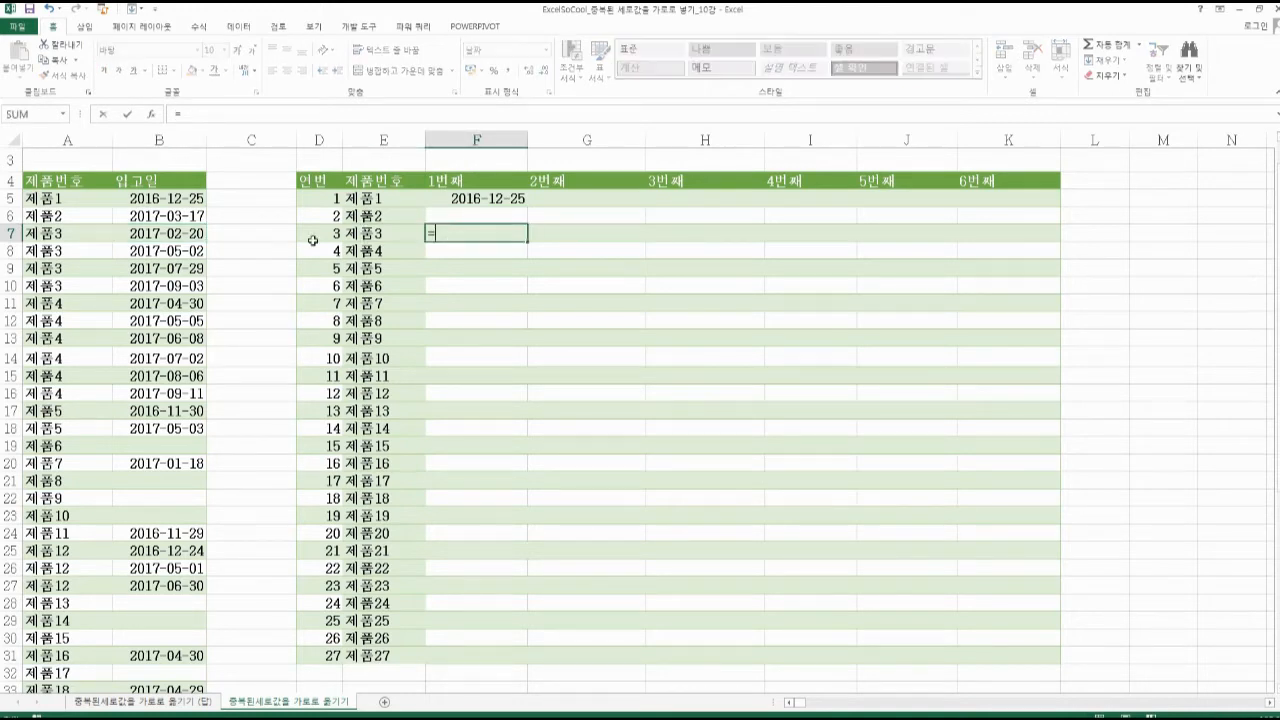
left_click(188, 236)
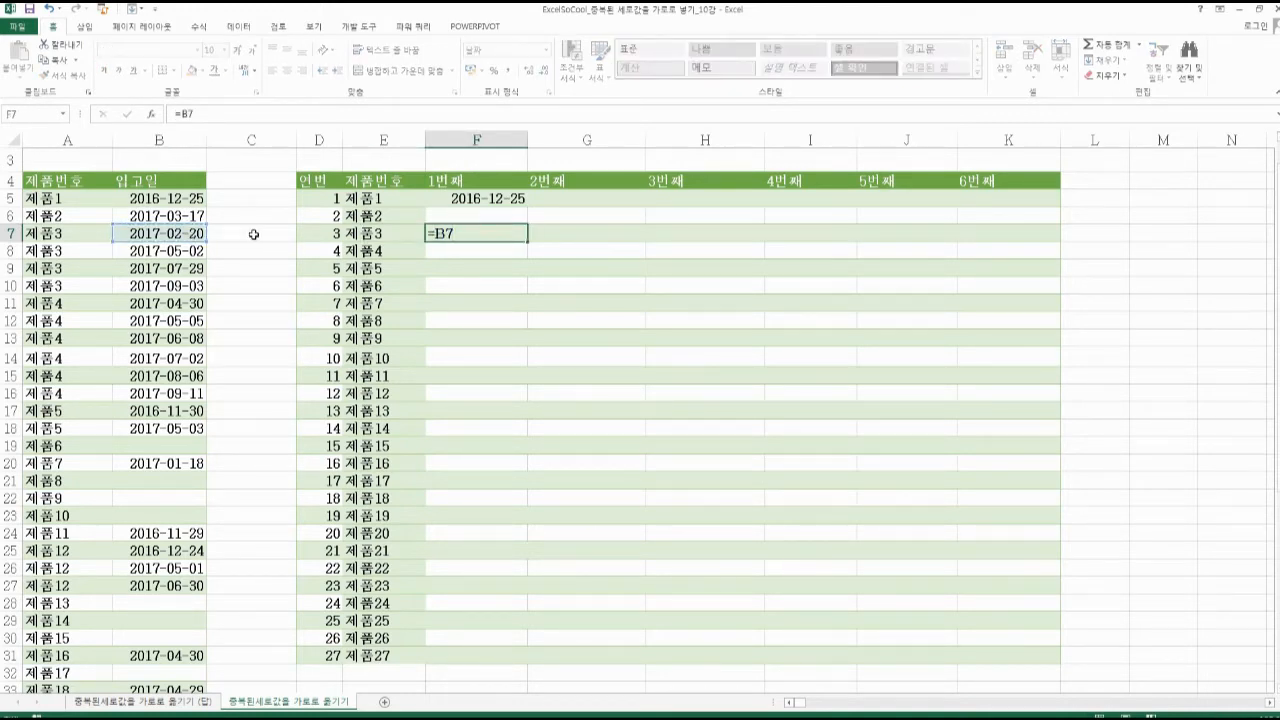
key("Return")
Link the second and third dates of 제품3 with =B8 in G7 and =B9 in H7
left_click(540, 230)
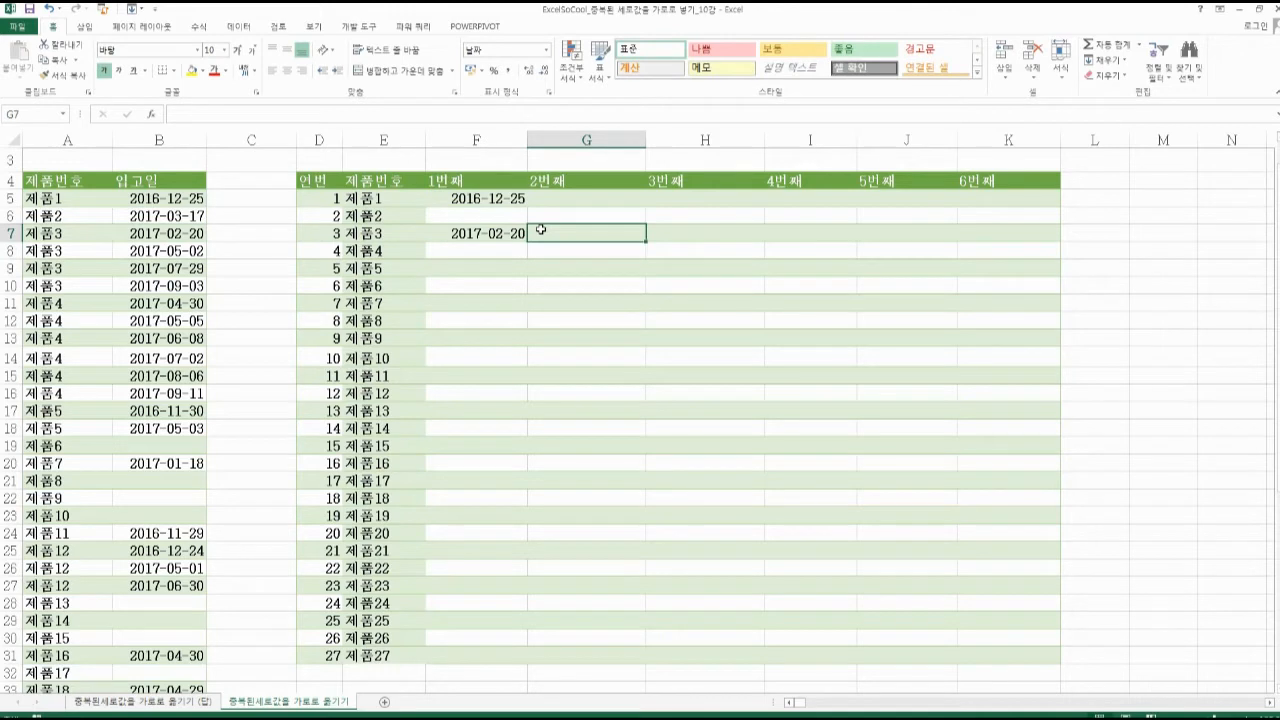
type("=")
left_click(185, 253)
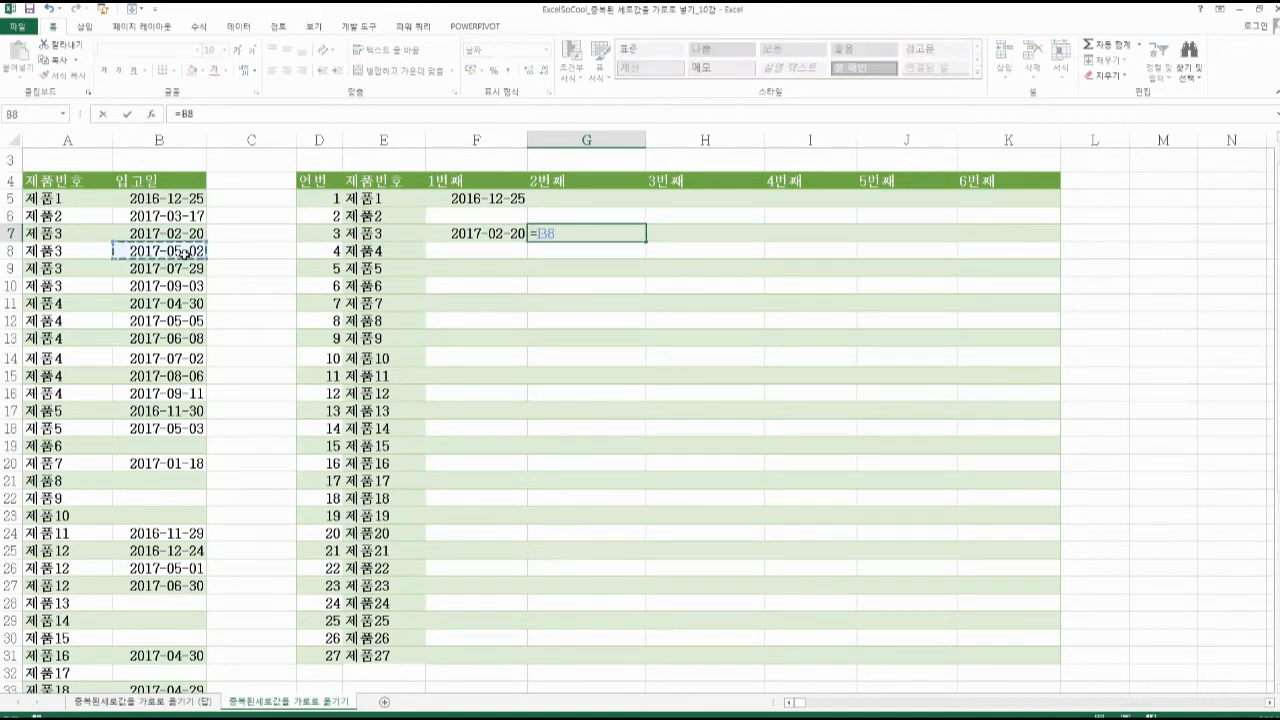
key("Return")
left_click(685, 232)
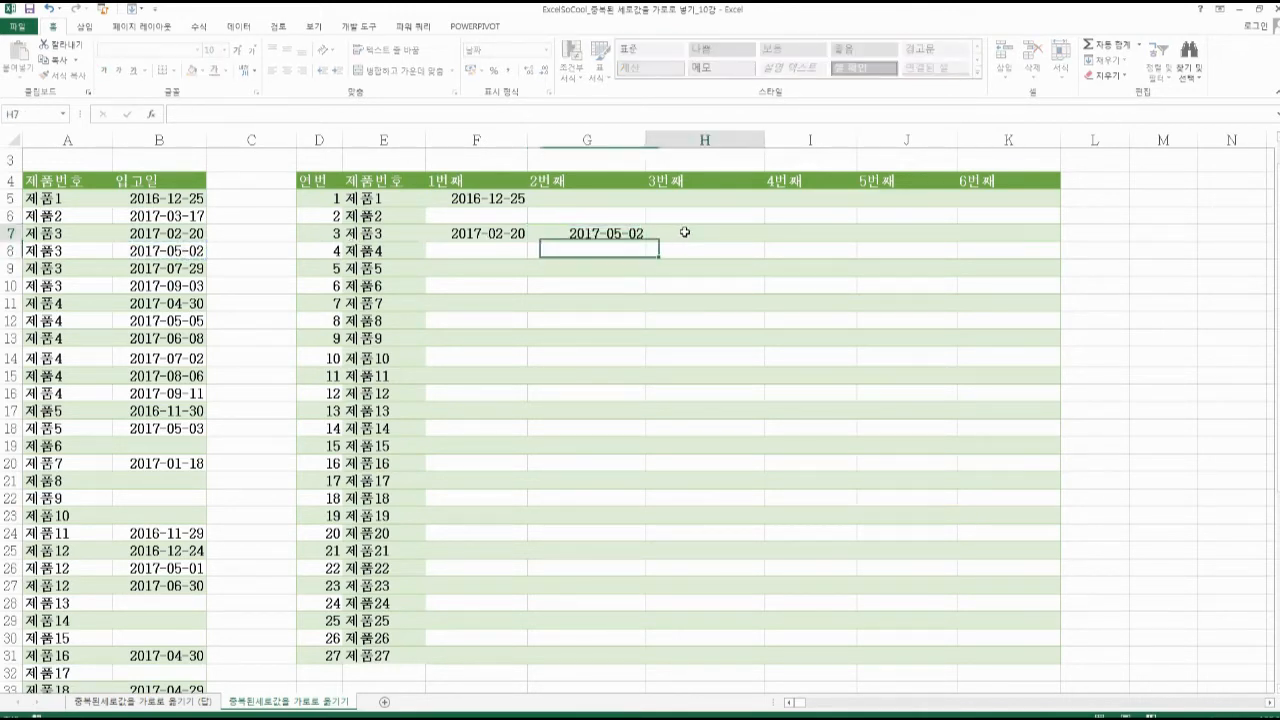
type("=")
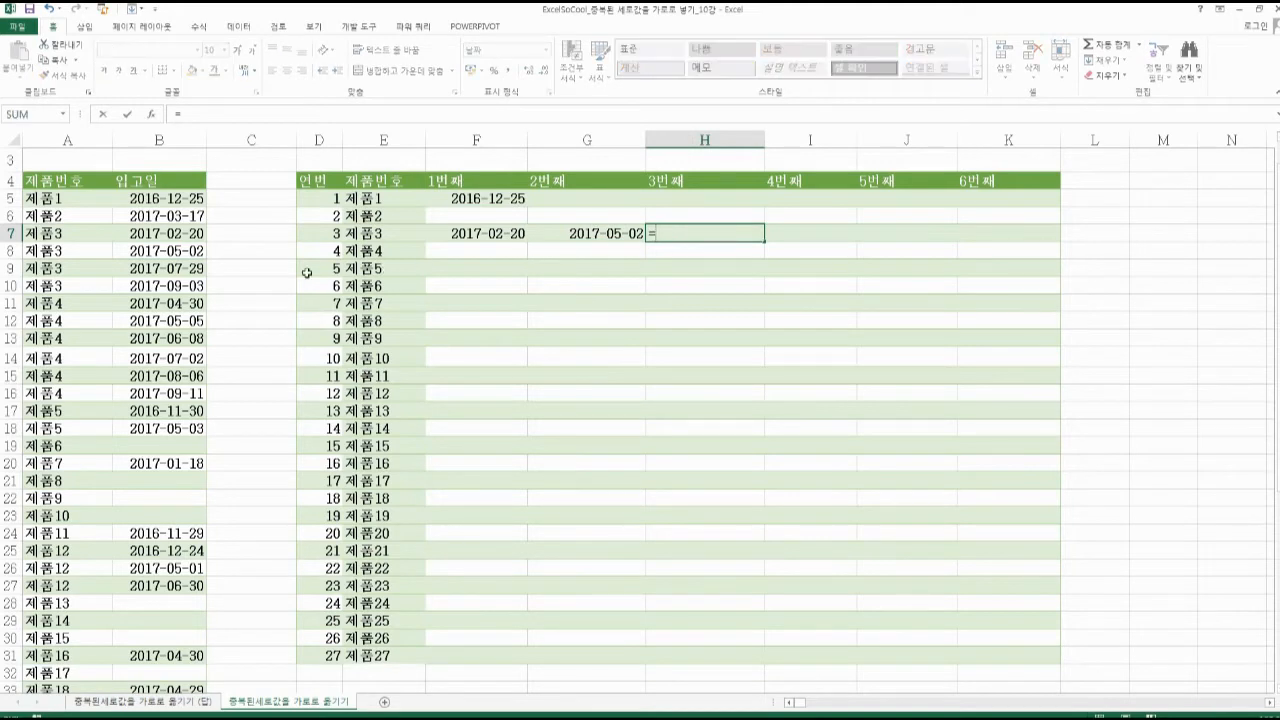
left_click(166, 268)
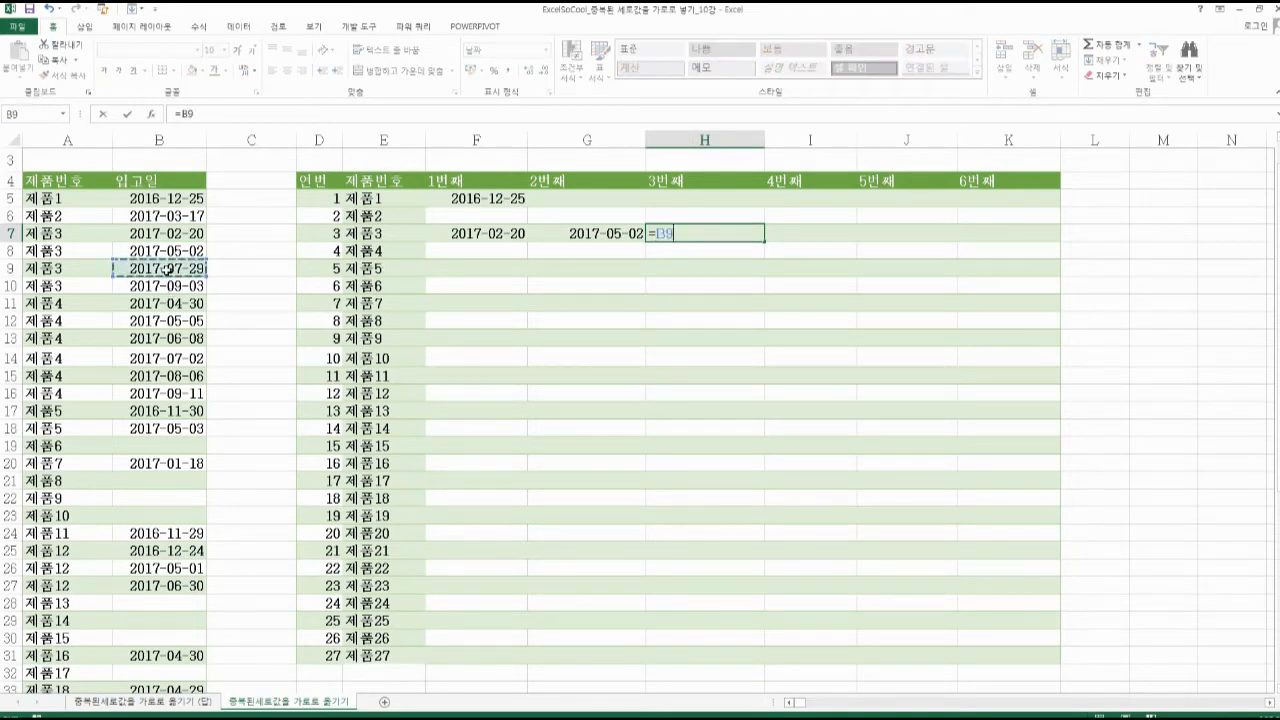
key("Return")
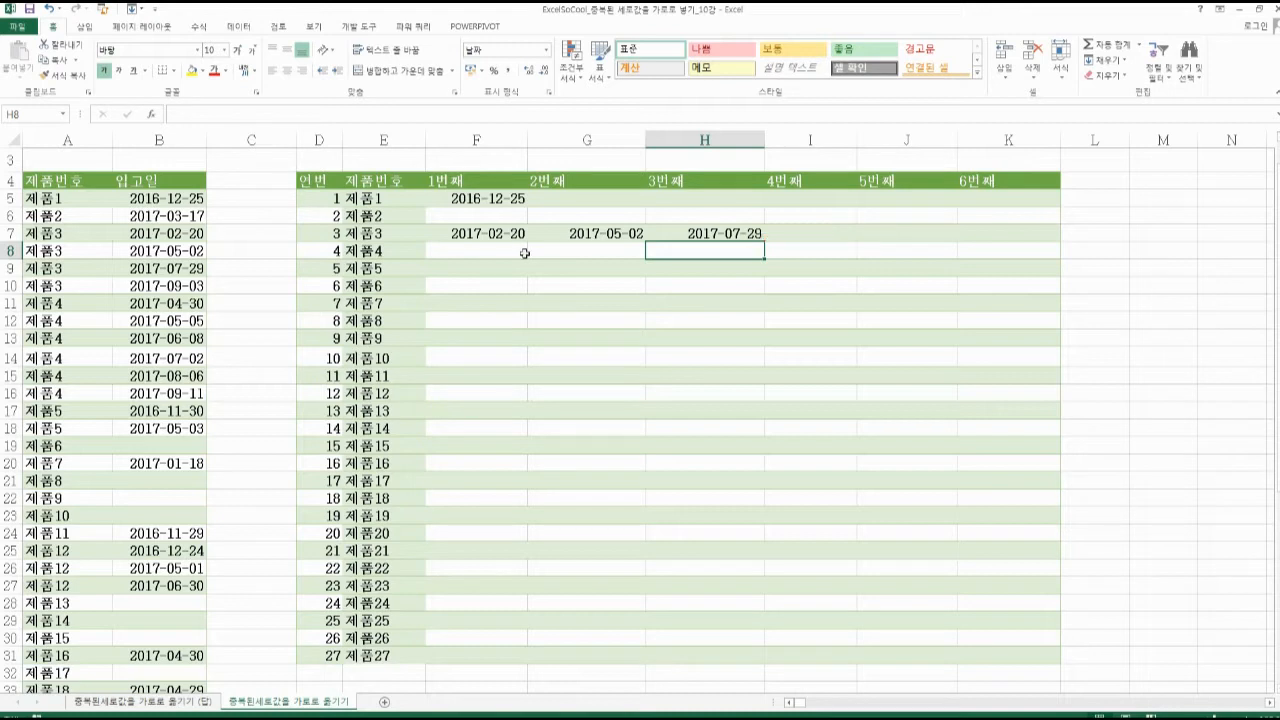
Clear the trial product numbers and date links from the range E5:H31
left_click(362, 201)
left_click_drag(504, 225, 712, 655)
key("Delete")
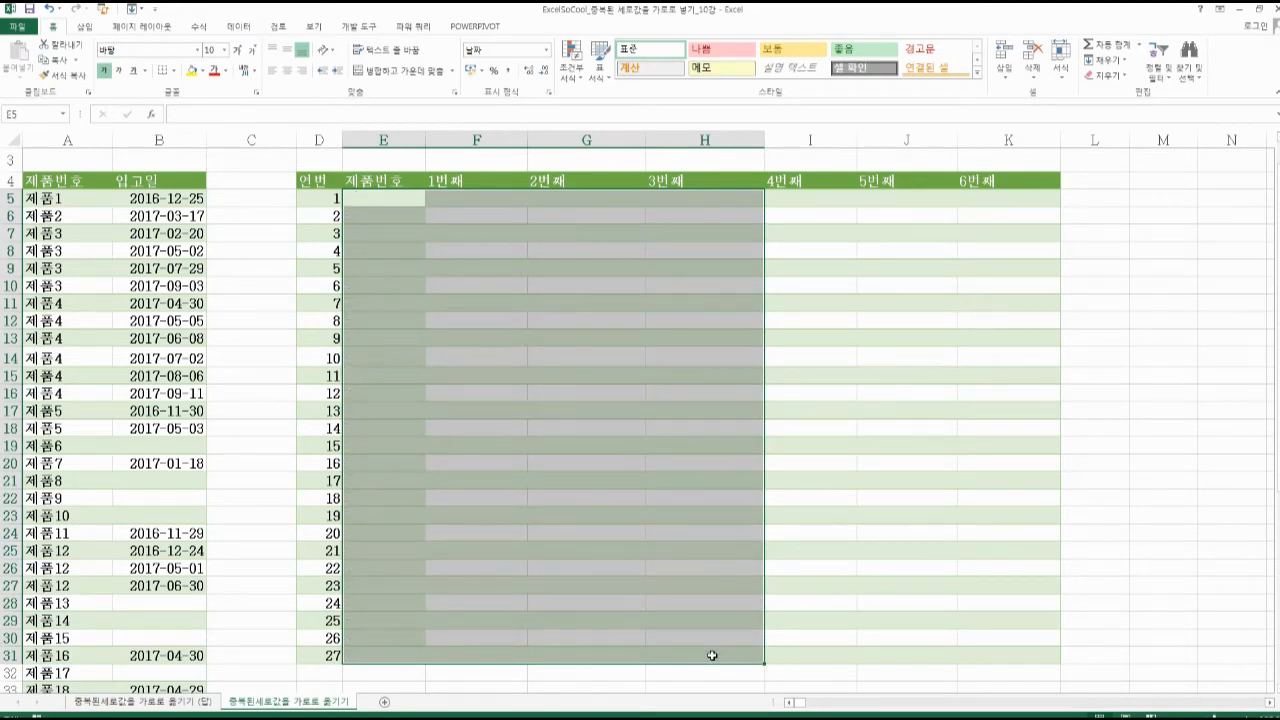
scroll(712, 655, "up", 1)
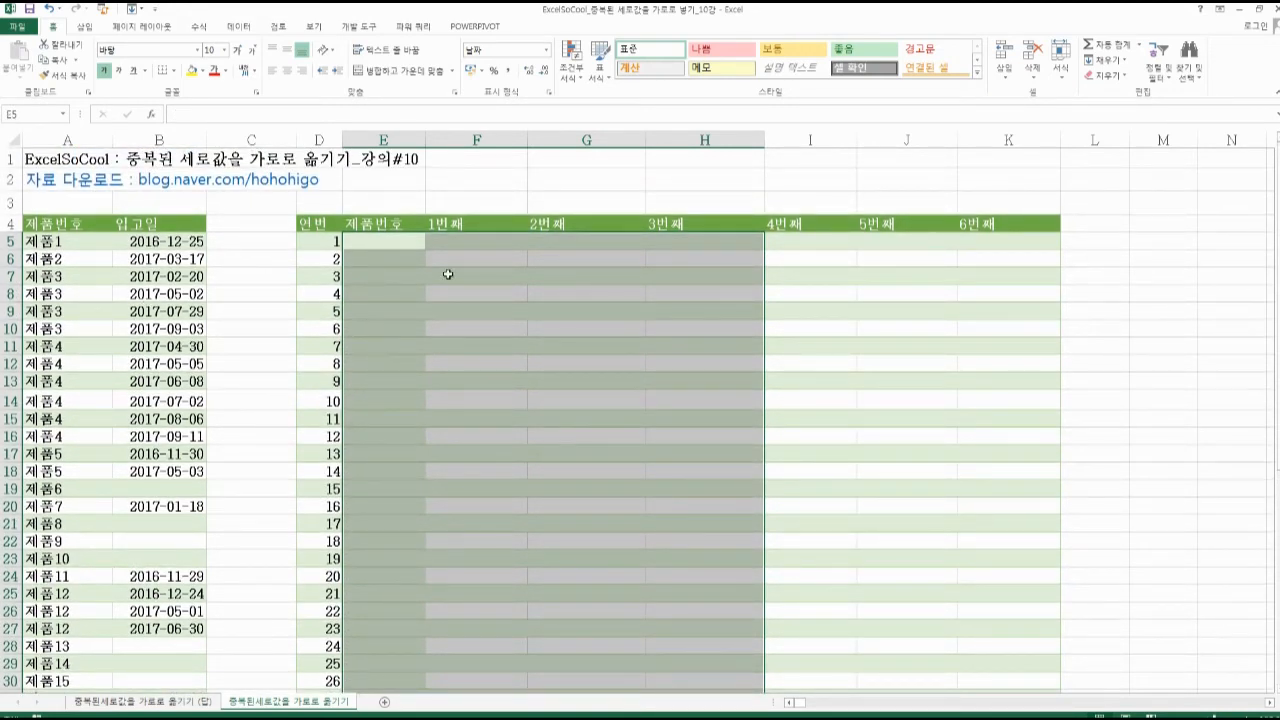
left_click(403, 236)
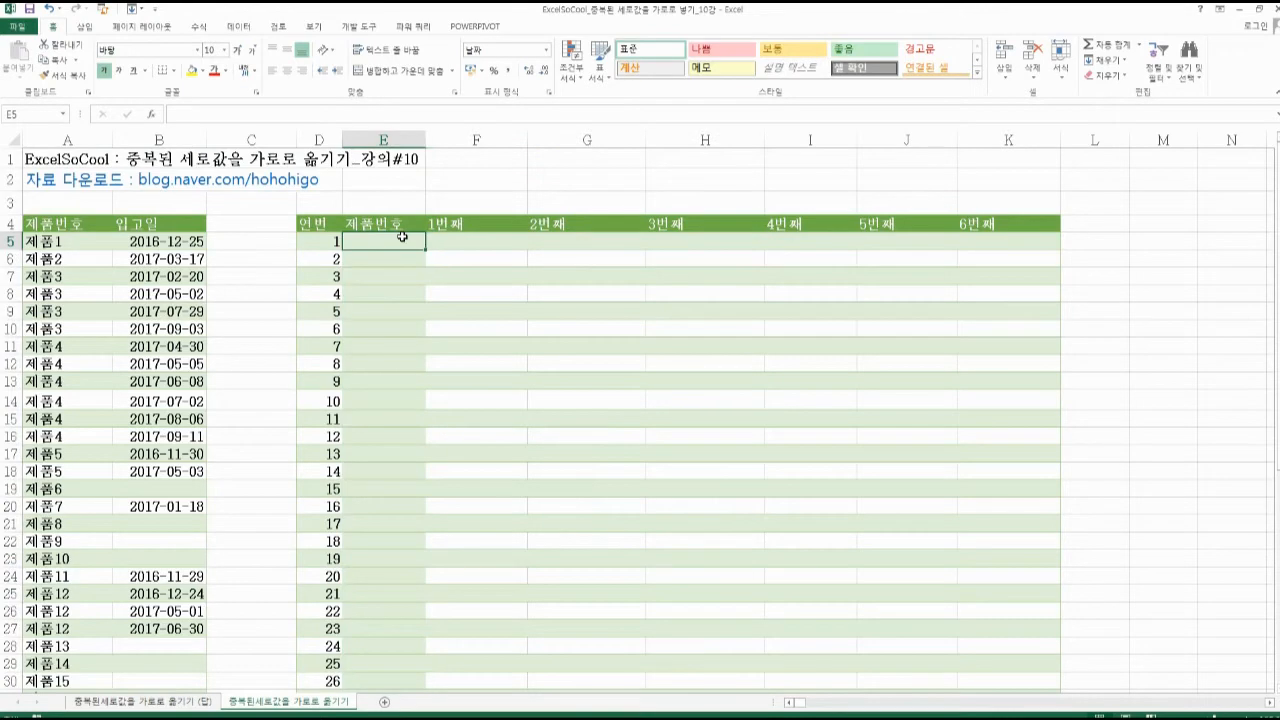
Delete the last source entry, 제품28, from cell A49 and return to cell E5
left_click(85, 246)
scroll(111, 442, "down", 2)
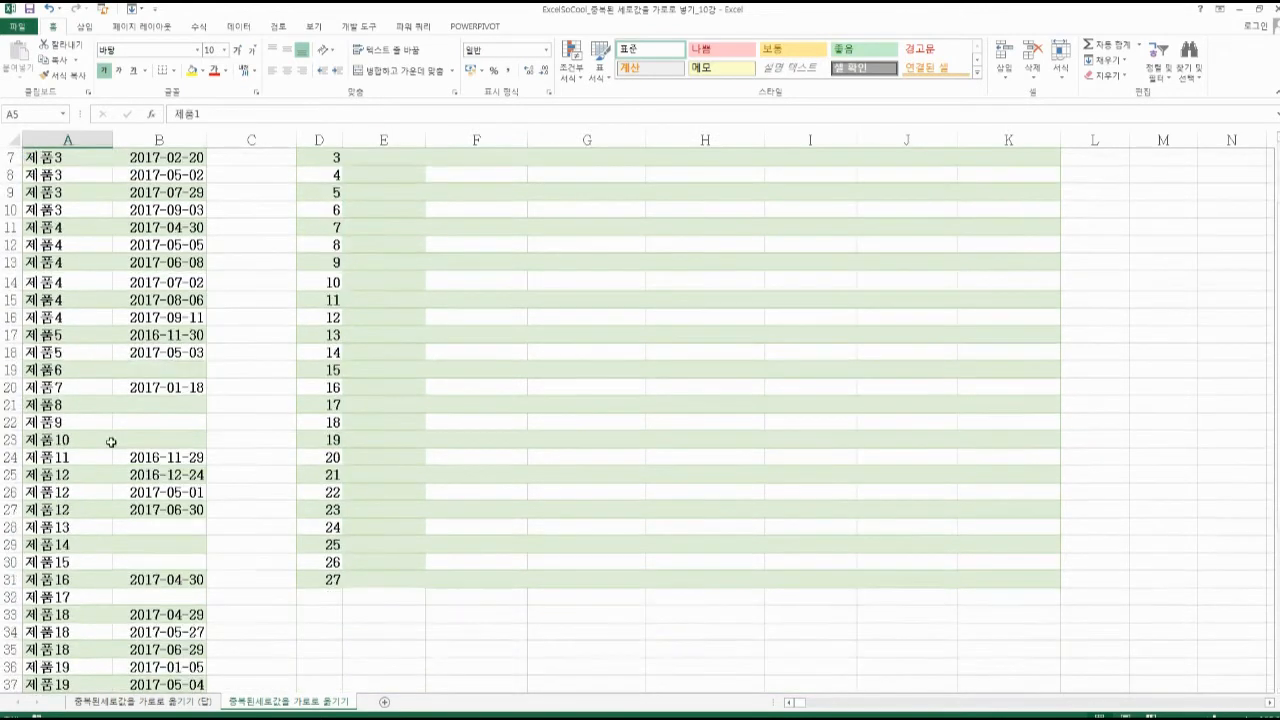
scroll(111, 442, "down", 5)
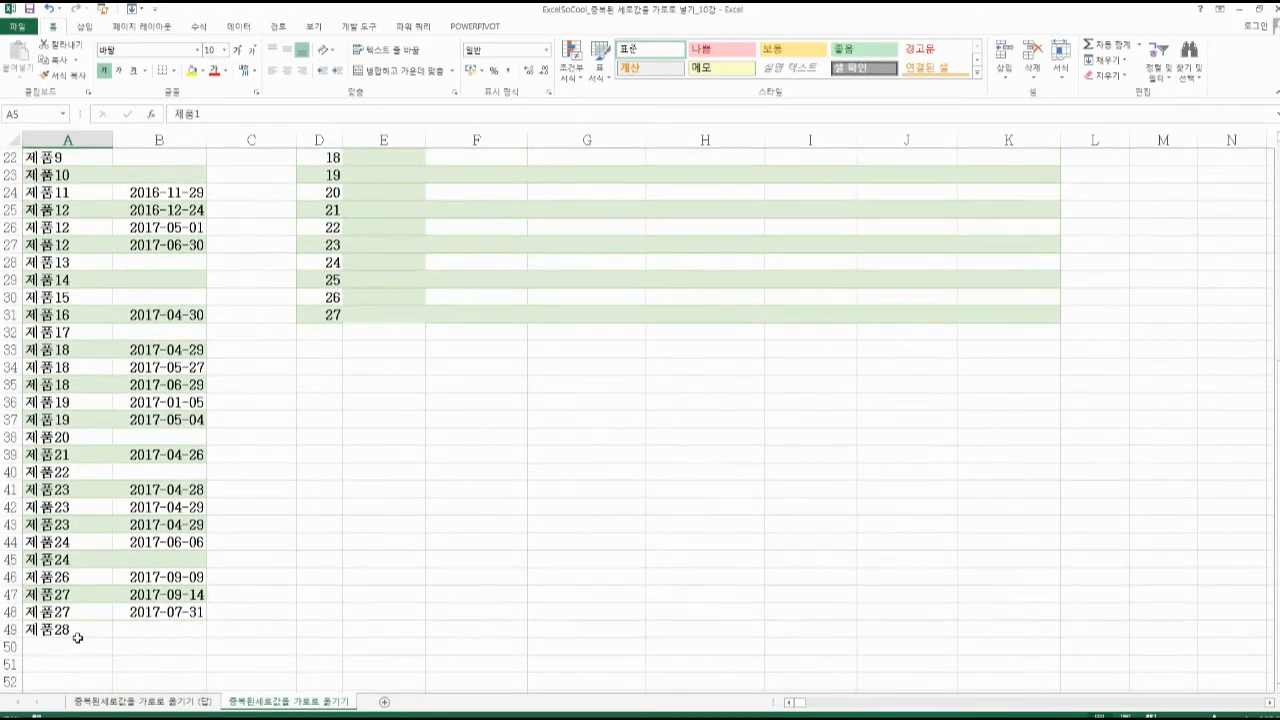
left_click(74, 628)
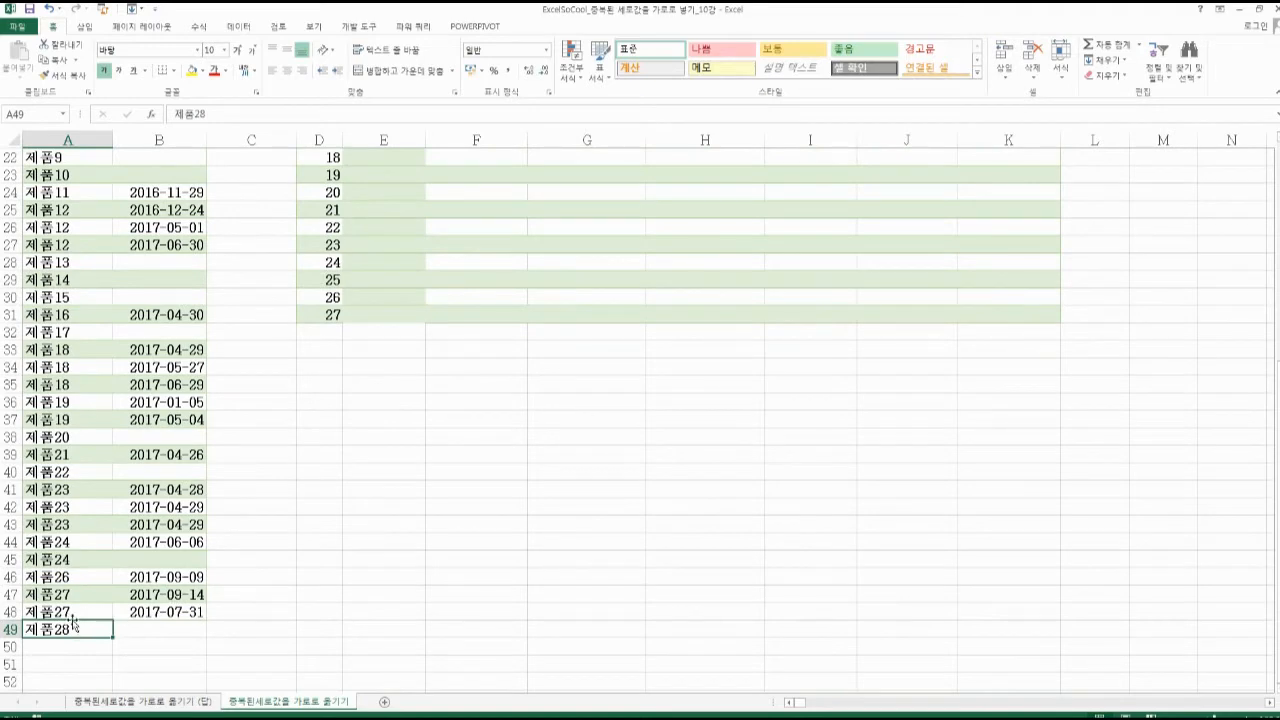
key("Delete")
scroll(95, 608, "up", 5)
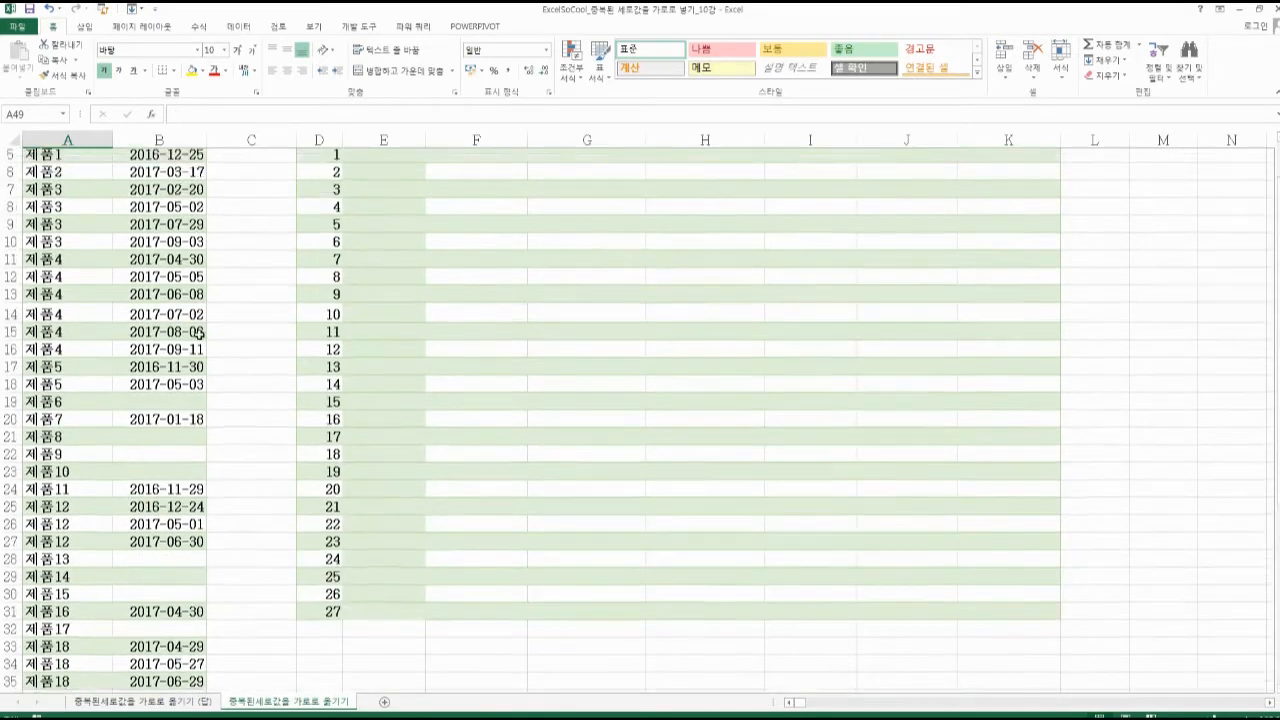
scroll(199, 333, "up", 2)
left_click(372, 244)
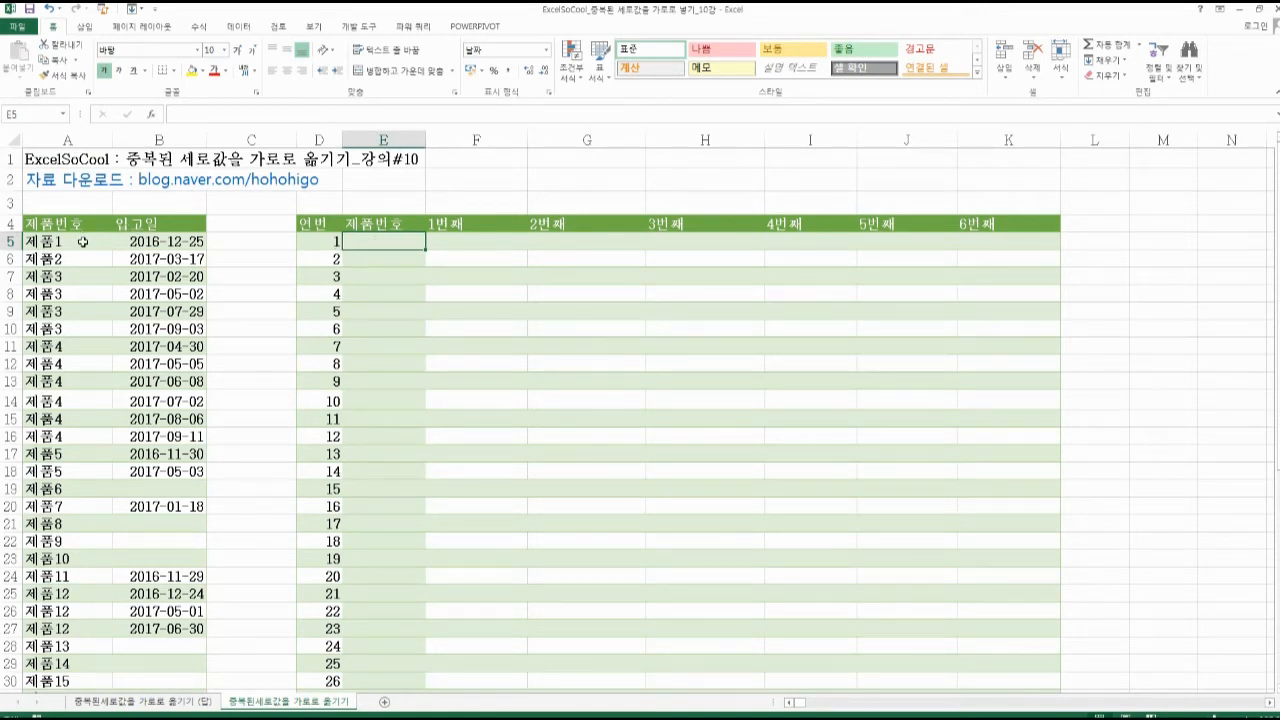
left_click_drag(83, 242, 36, 712)
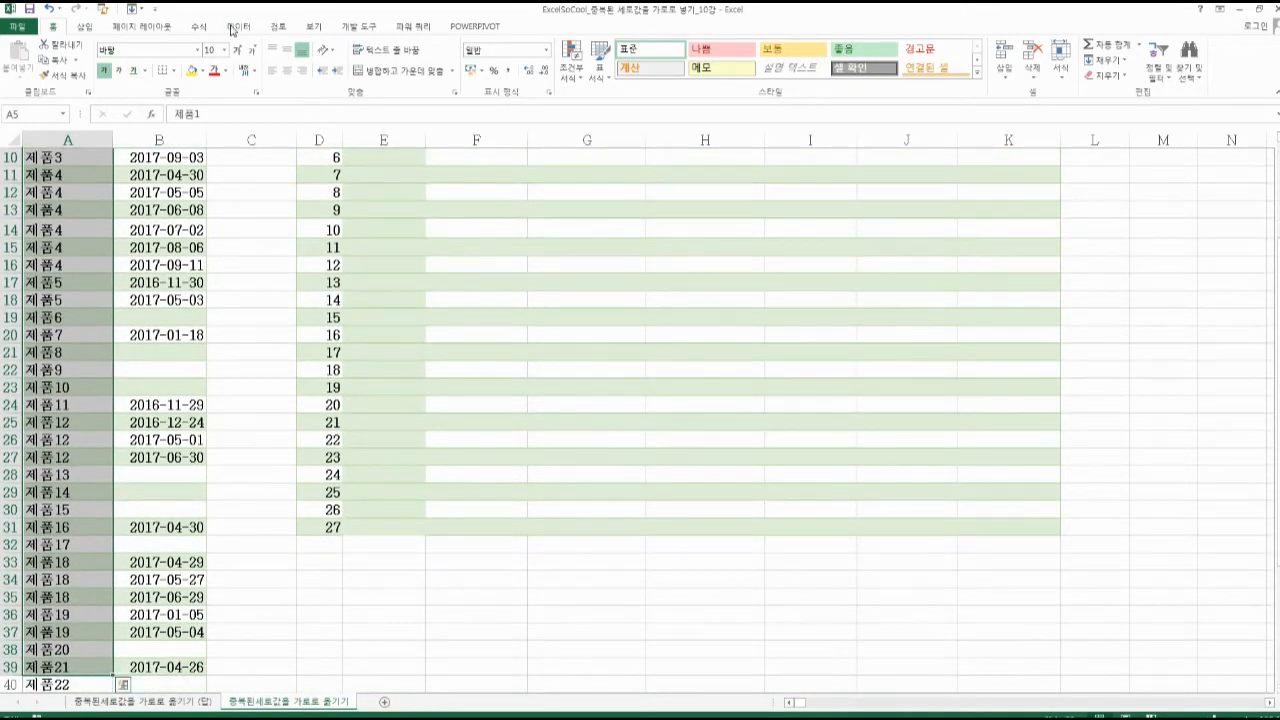
left_click(236, 28)
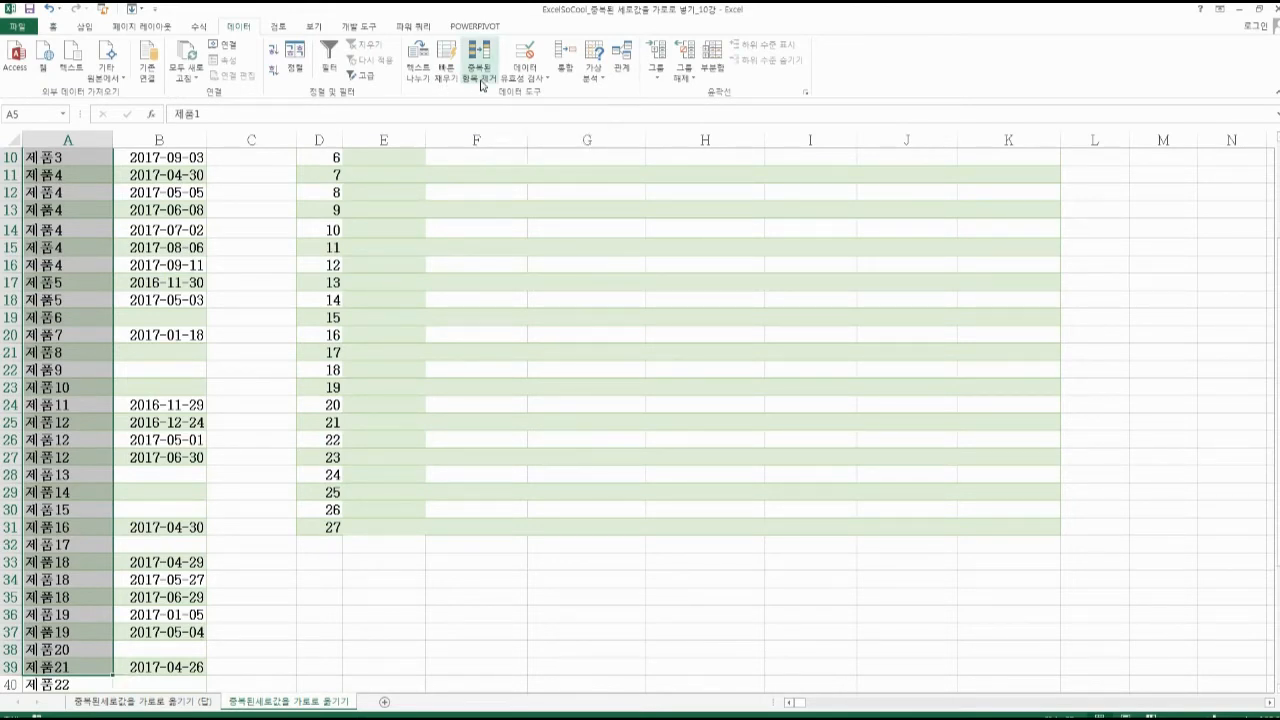
left_click(107, 286)
scroll(107, 286, "up", 3)
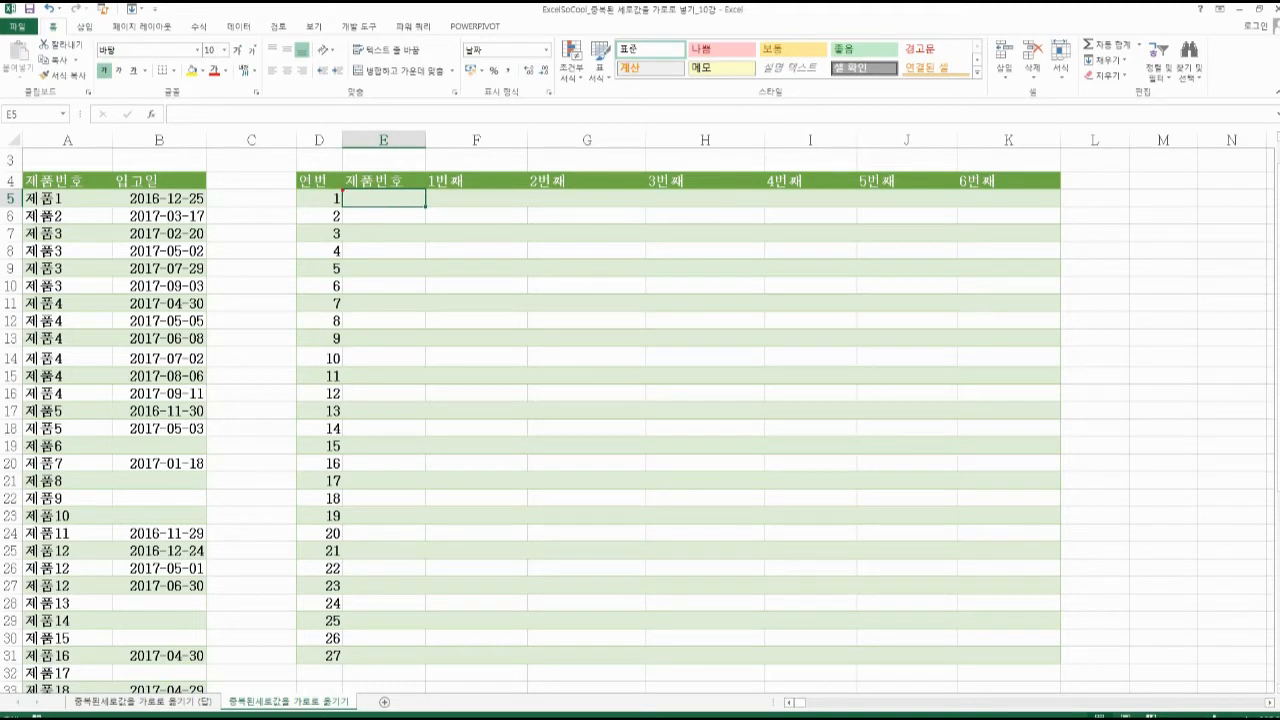
mouse_move(342, 189)
left_mouse_down()
mouse_move(366, 262)
mouse_move(428, 678)
mouse_move(429, 663)
left_mouse_up()
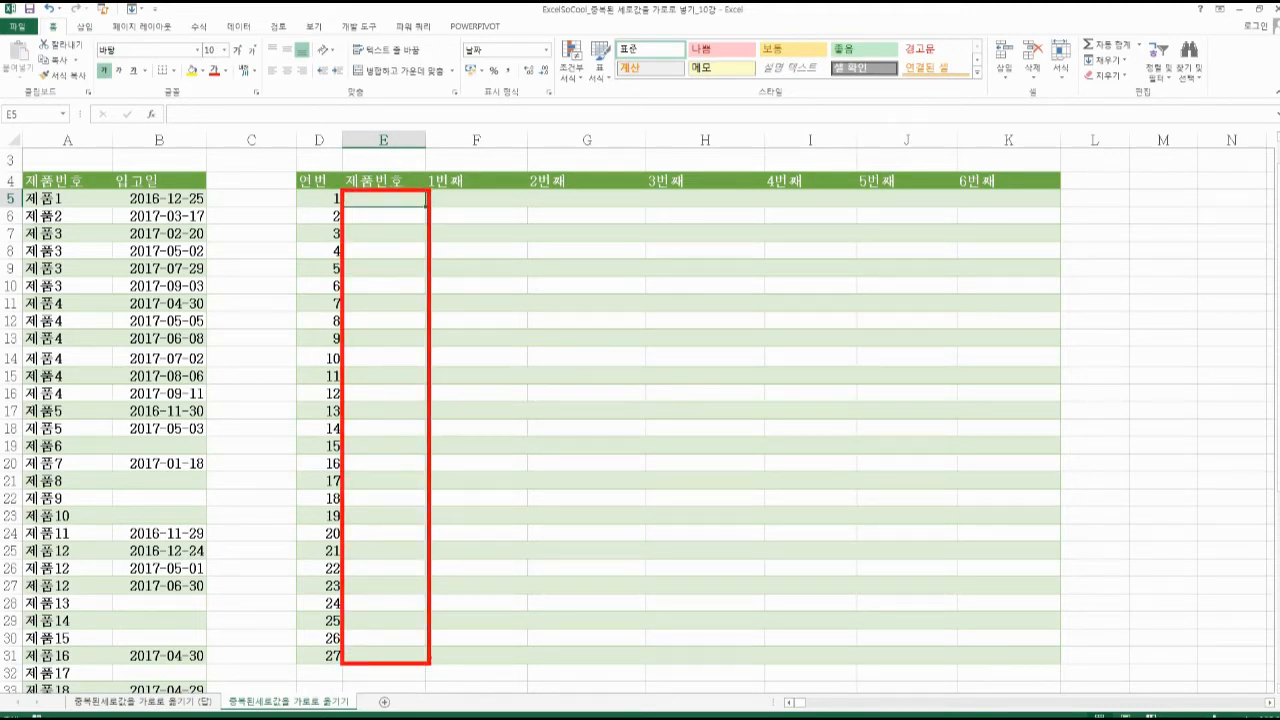
Start an INDEX formula in E5 with the absolute product number range $A$5:$A$48 as its array
key("Escape")
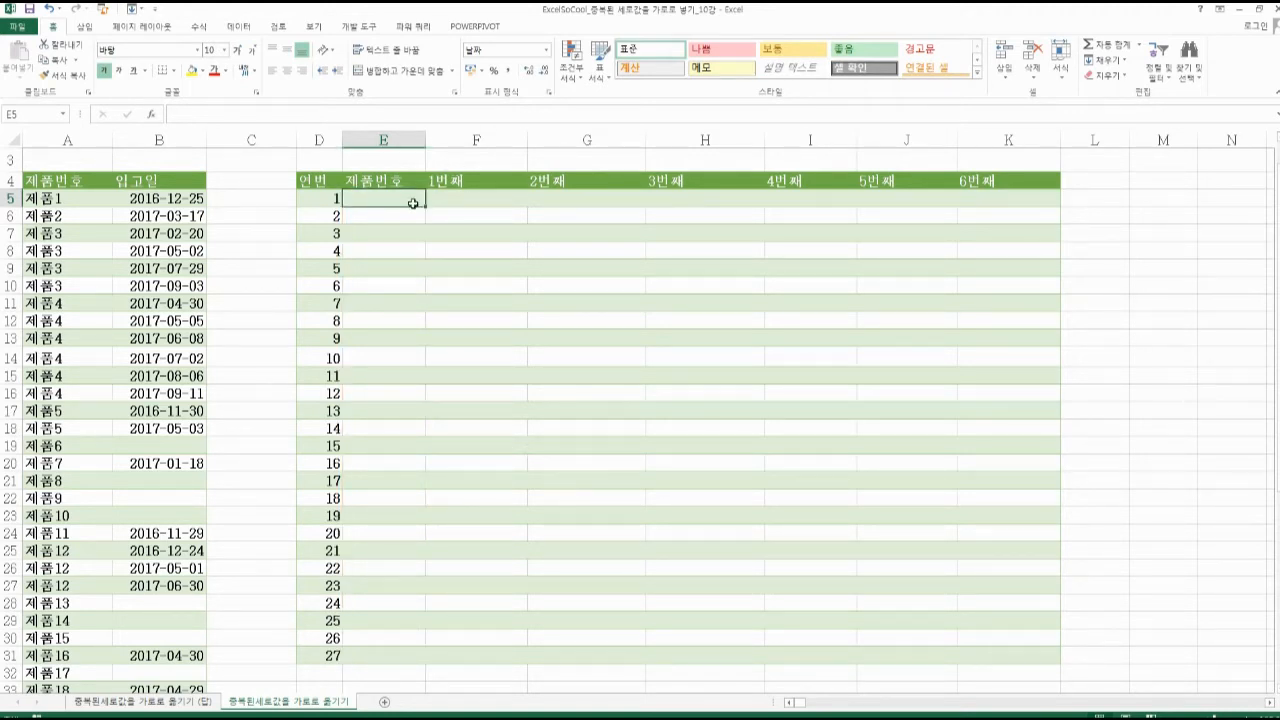
type("=ind")
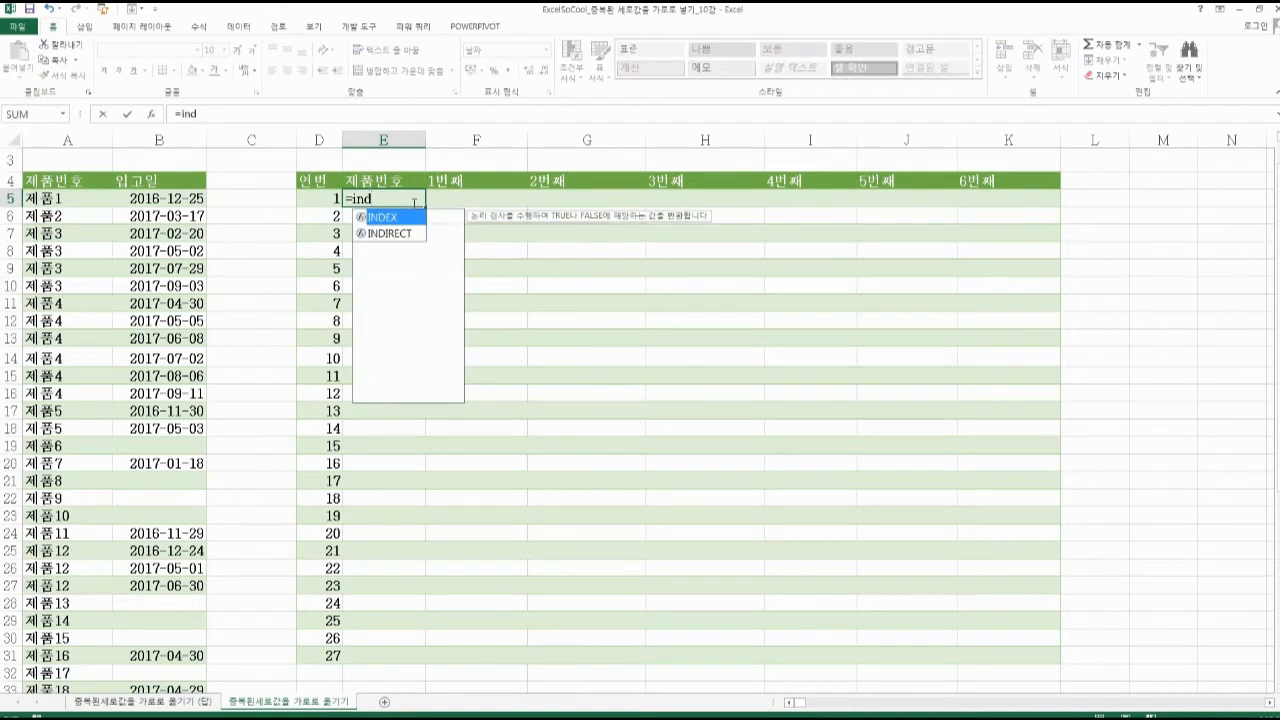
key("Tab")
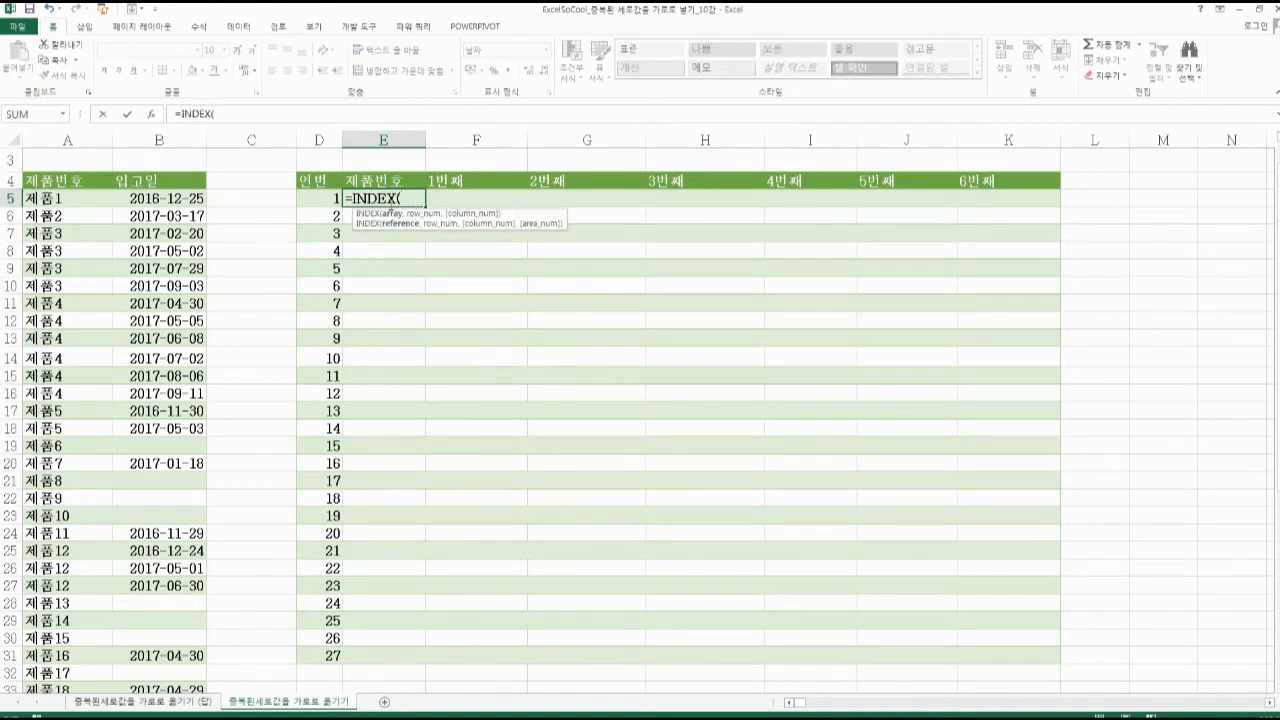
type("a5")
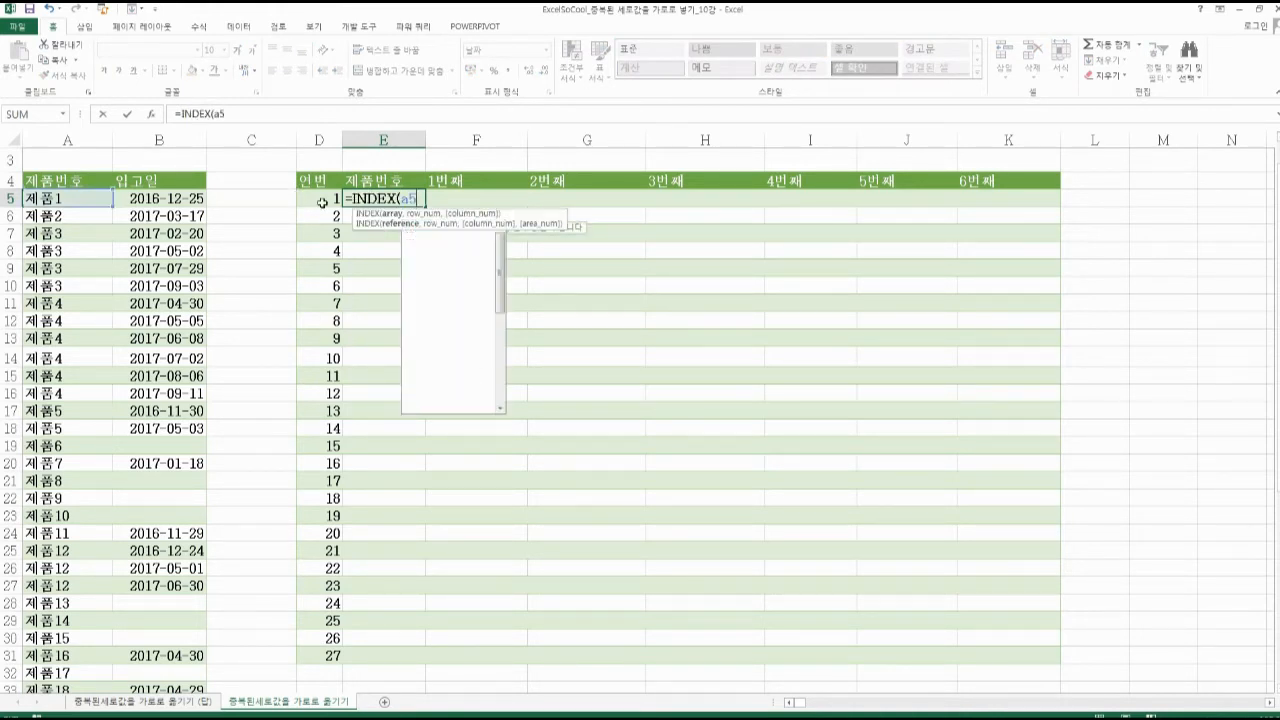
key("F4")
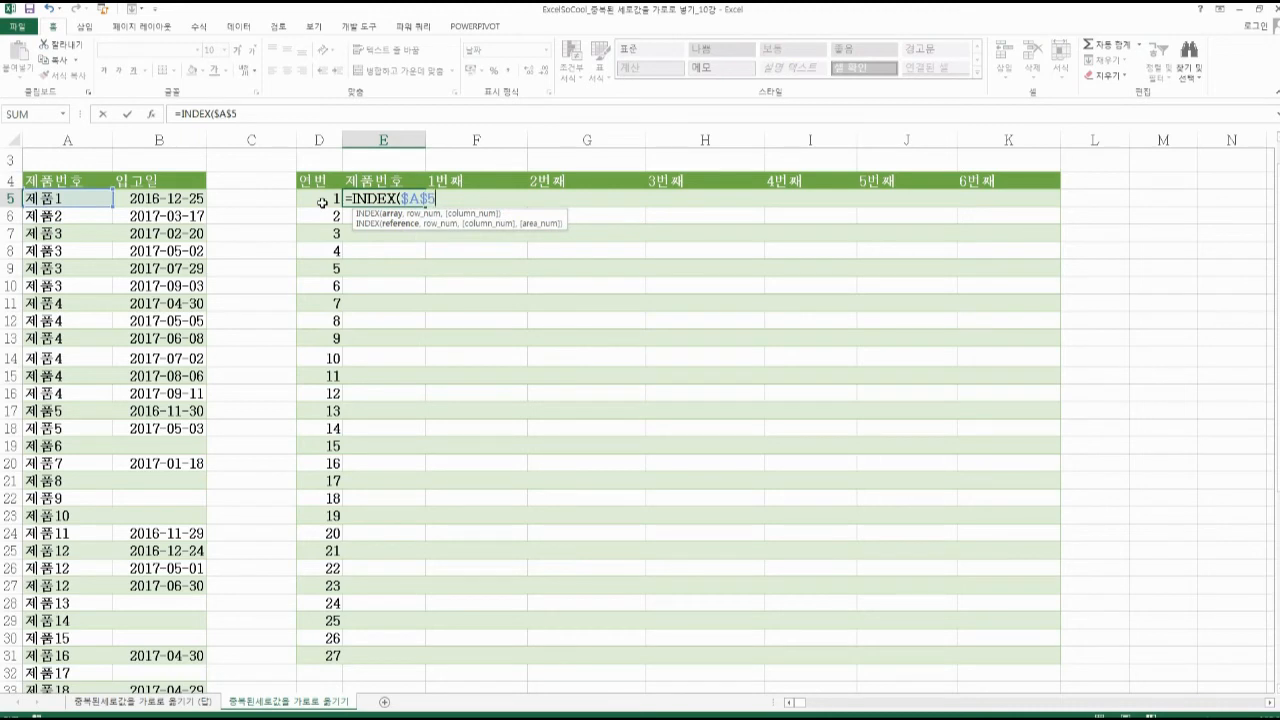
type(":a")
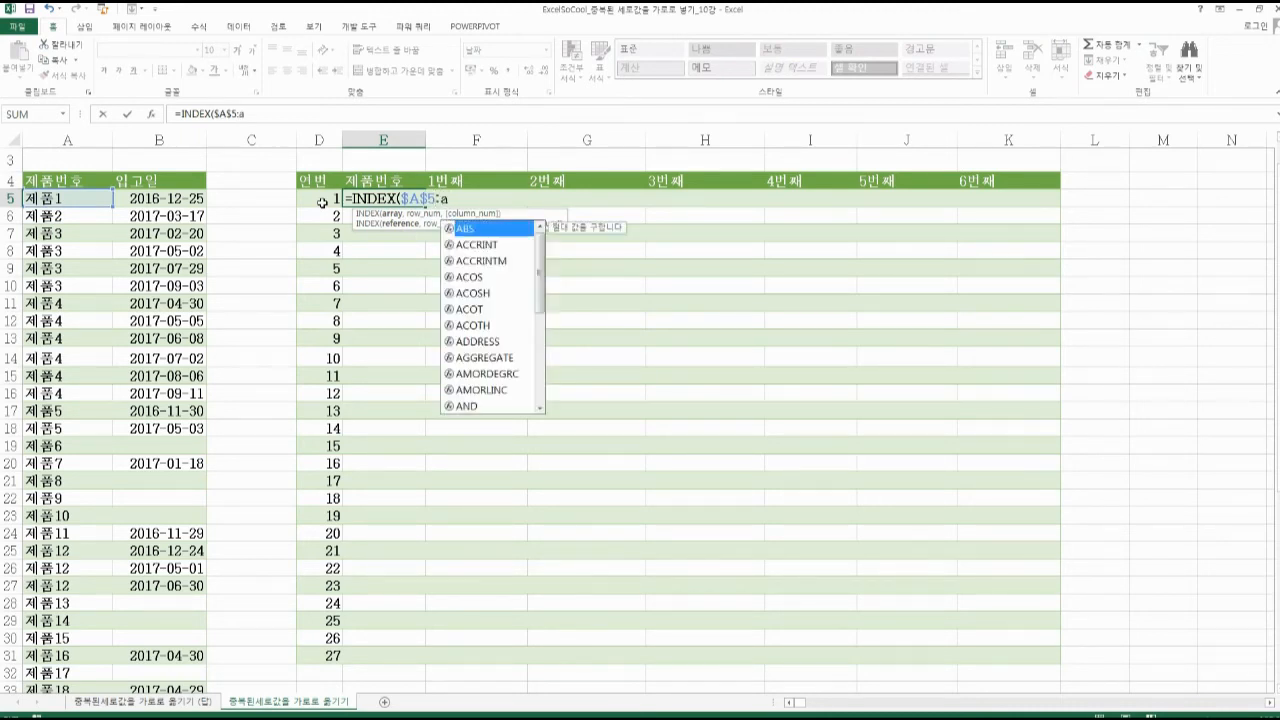
type("48")
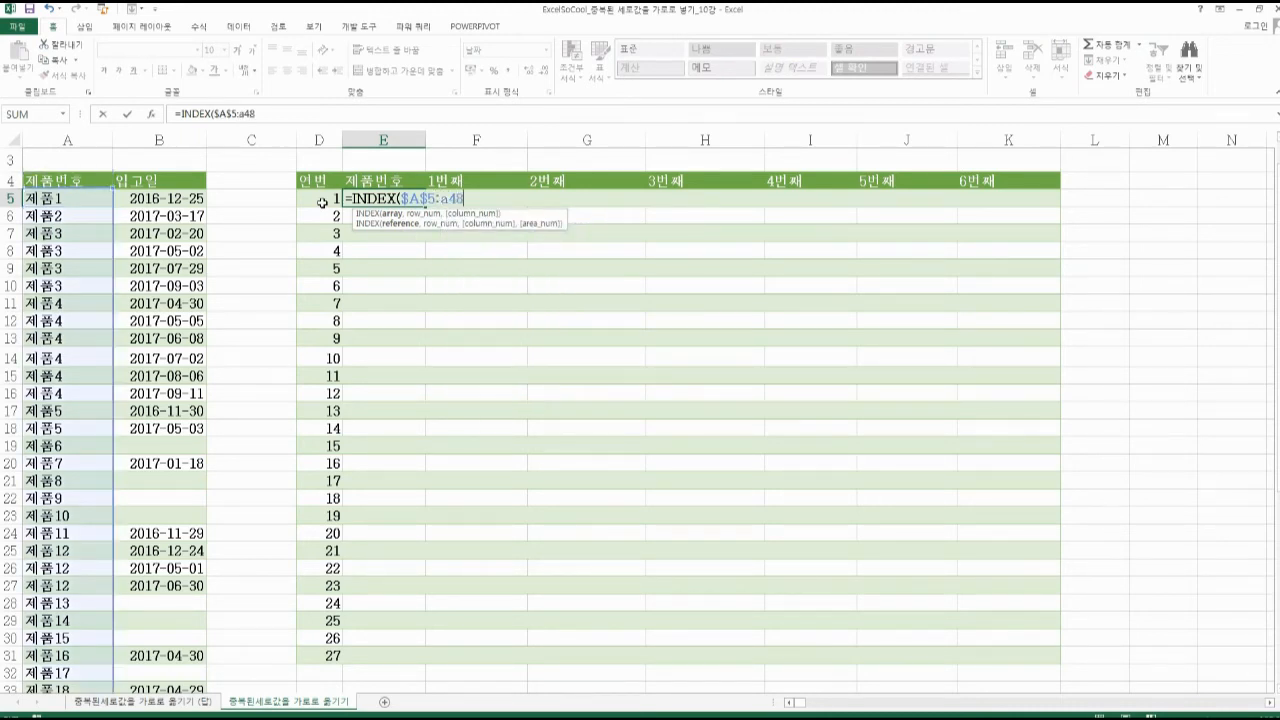
key("F4")
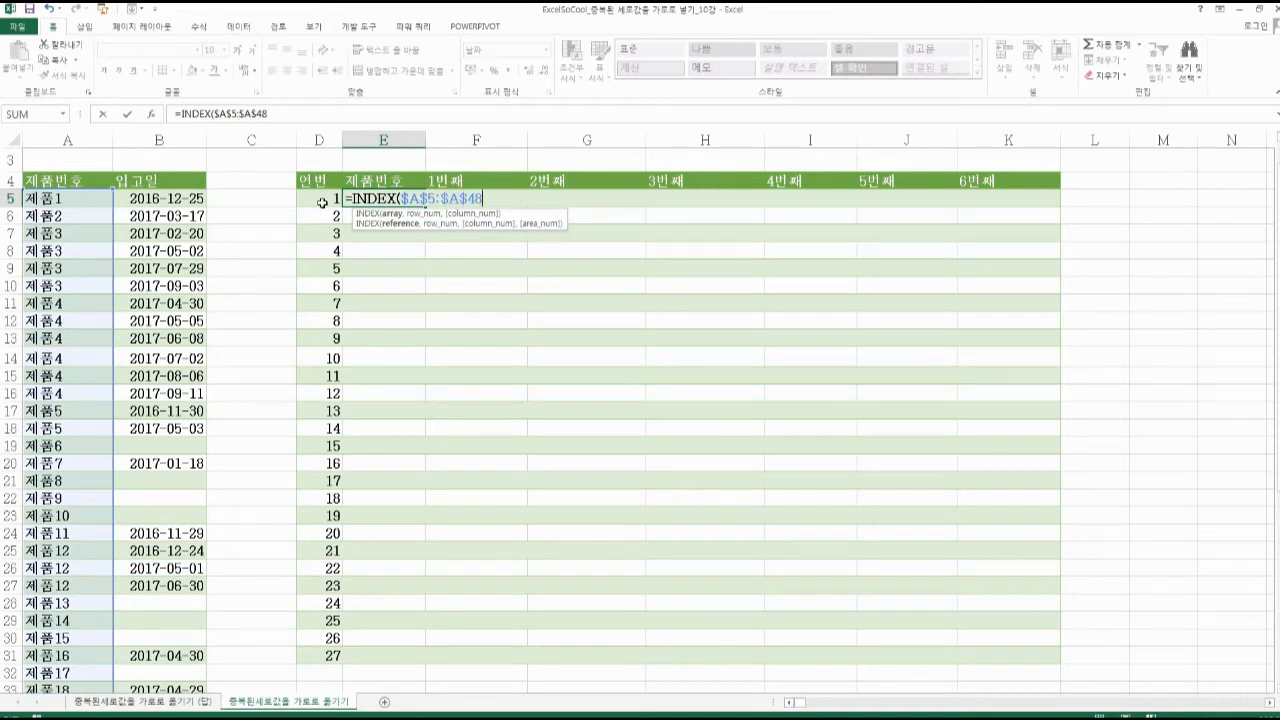
Add a MATCH function as the row number, with lookup value 0 and a nested COUNTIF as its lookup array
type(",mat")
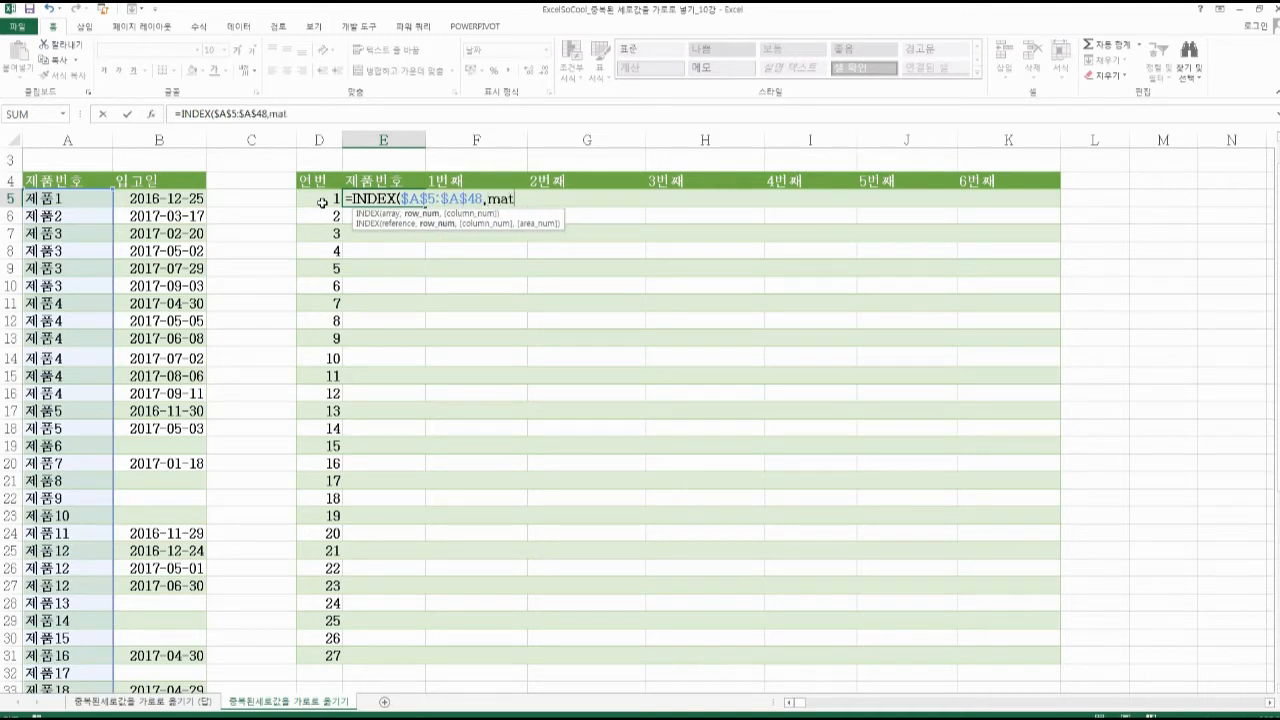
type("ch(0")
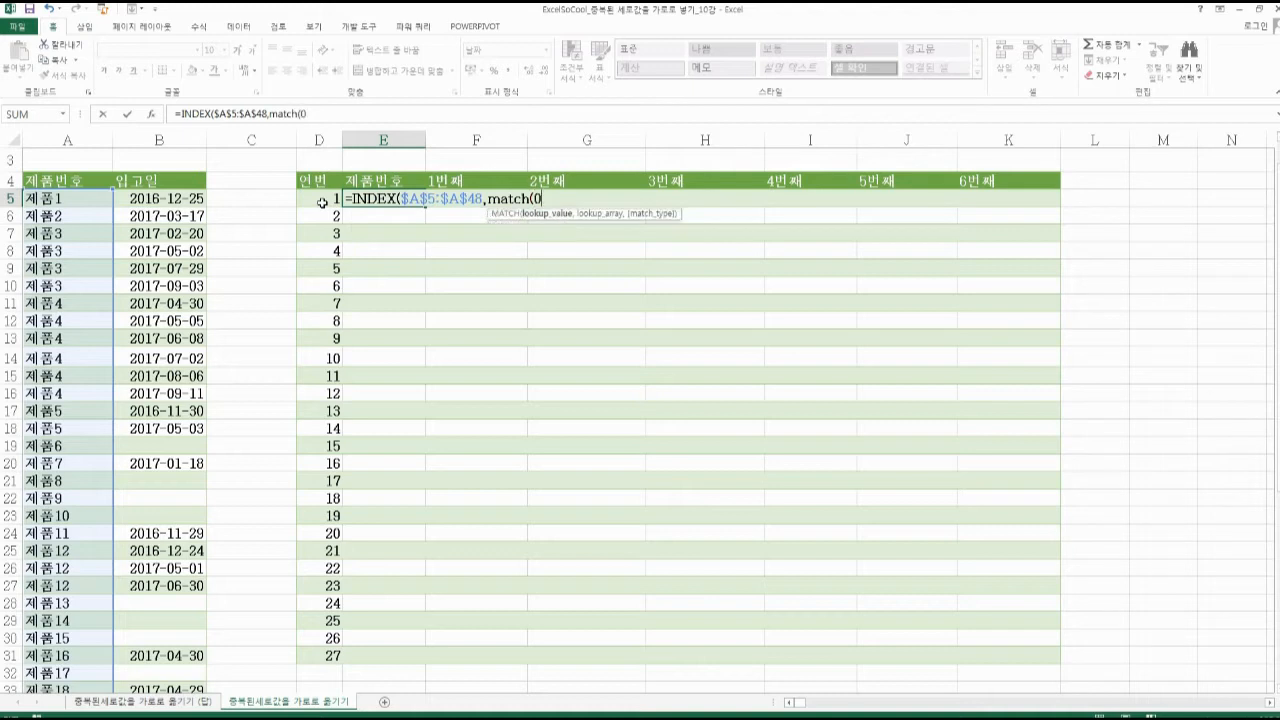
type(",cou")
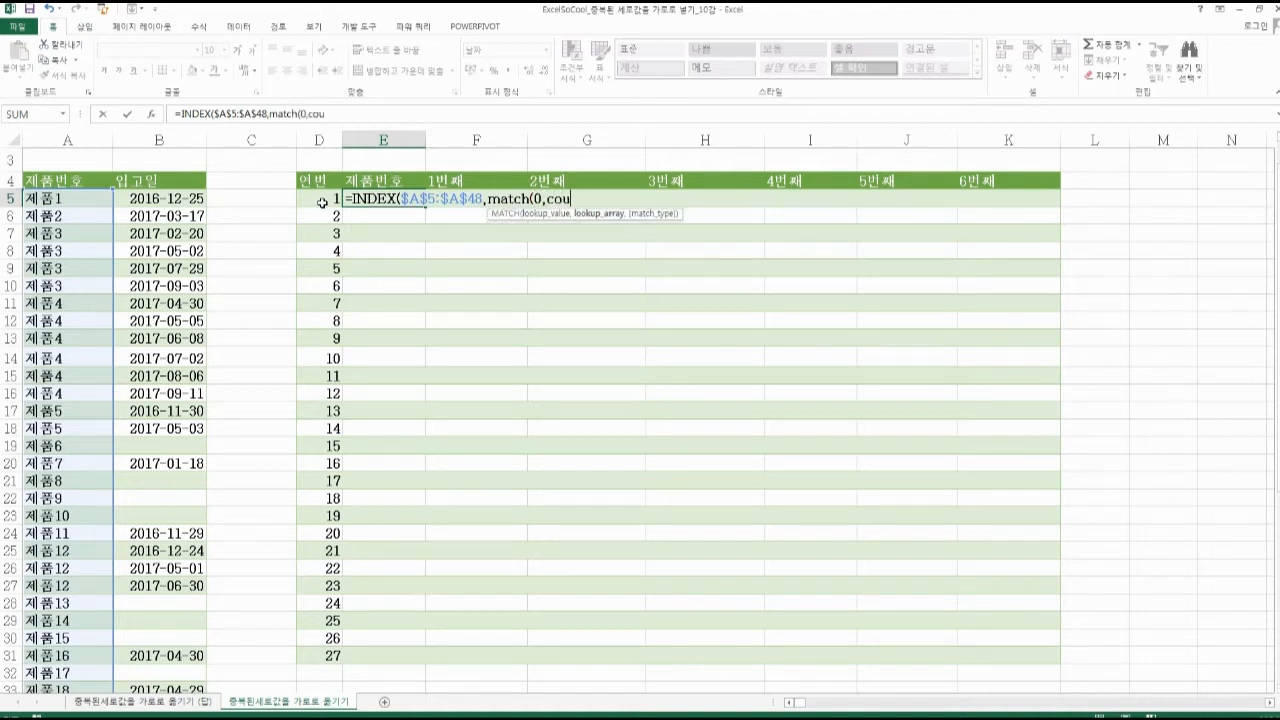
type("ntif")
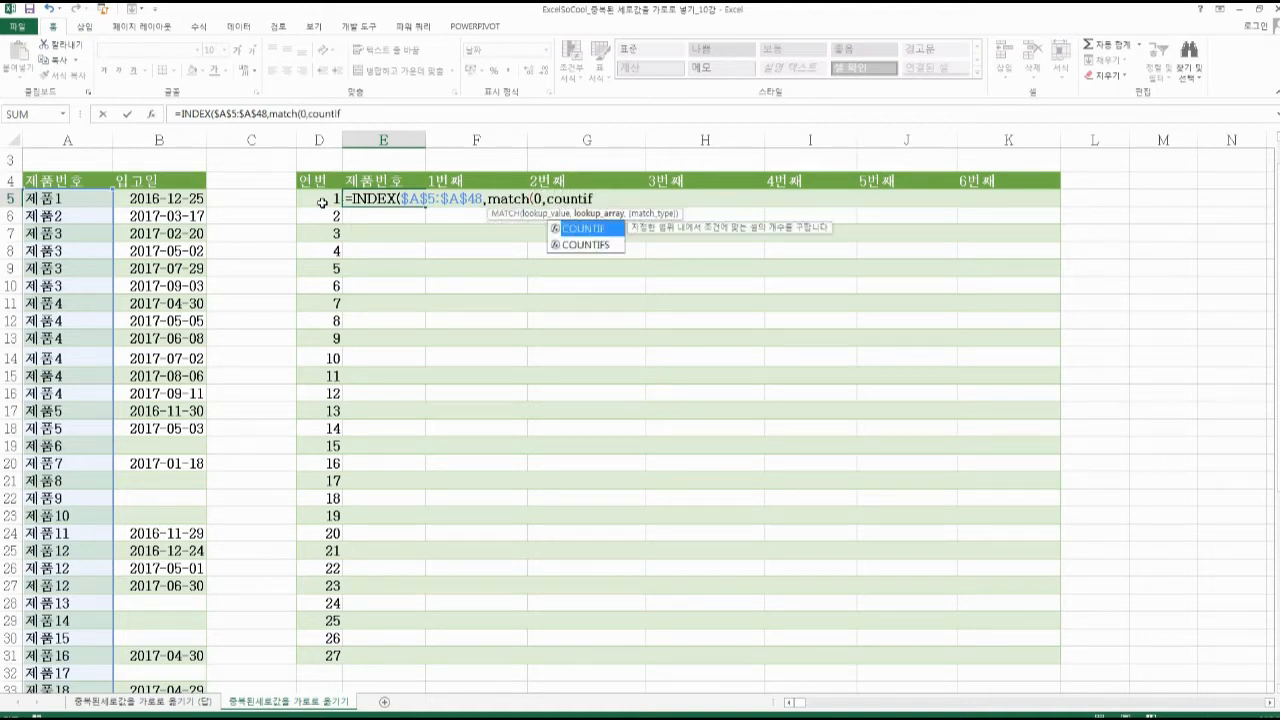
type("(")
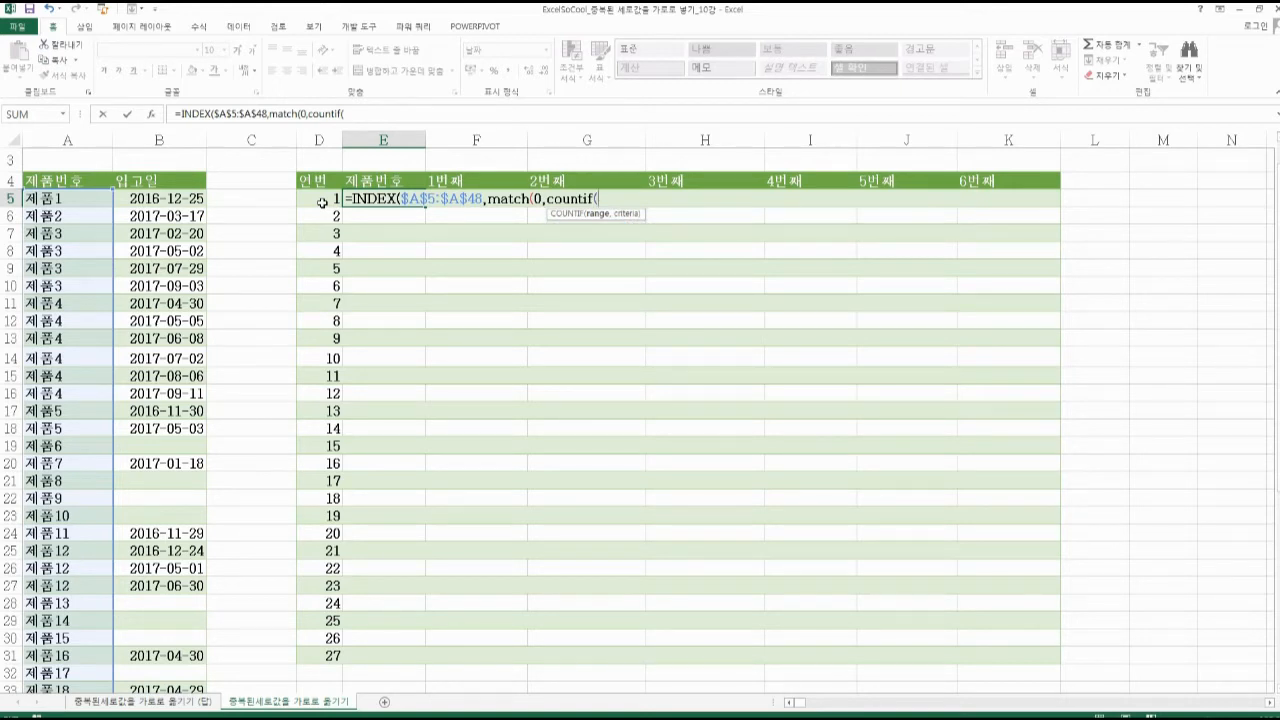
Start the COUNTIF range with a relative reference to header cell E4 and try to enter the unfinished formula
left_click(372, 181)
key("F4")
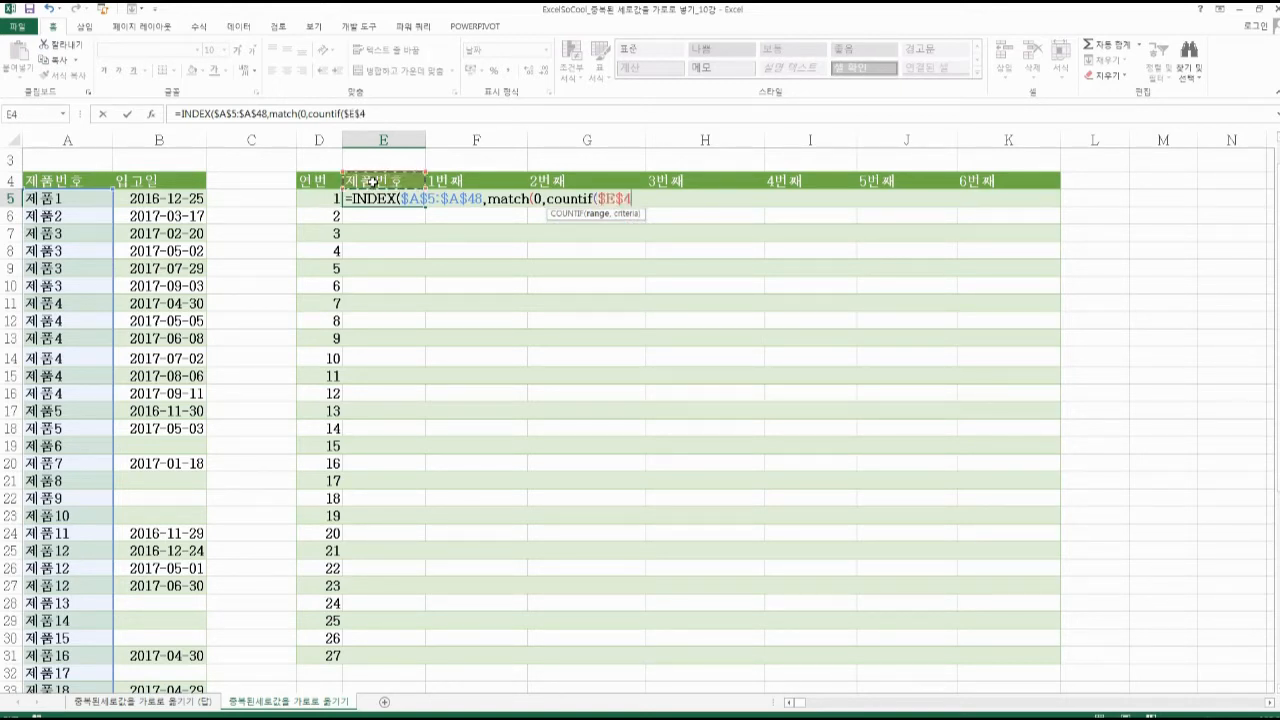
key("F4")
key("F4")
key("F4")
type(":E4E")
key("Return")
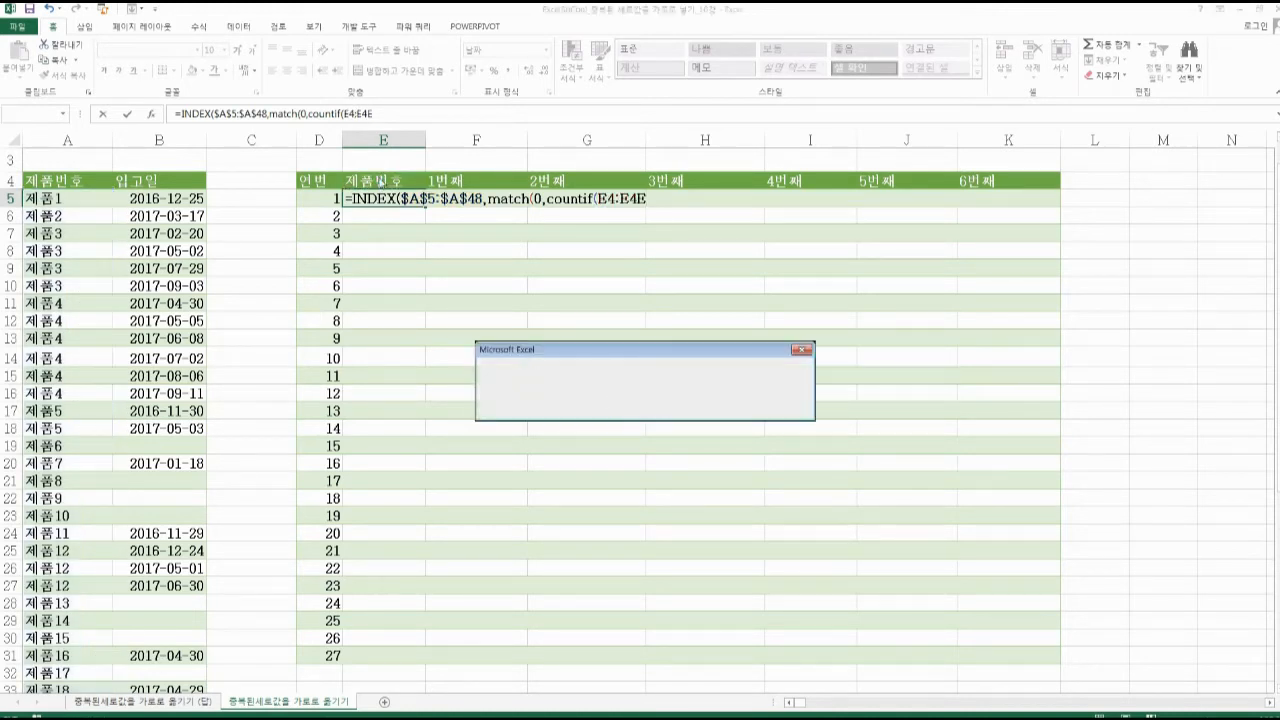
left_click(645, 404)
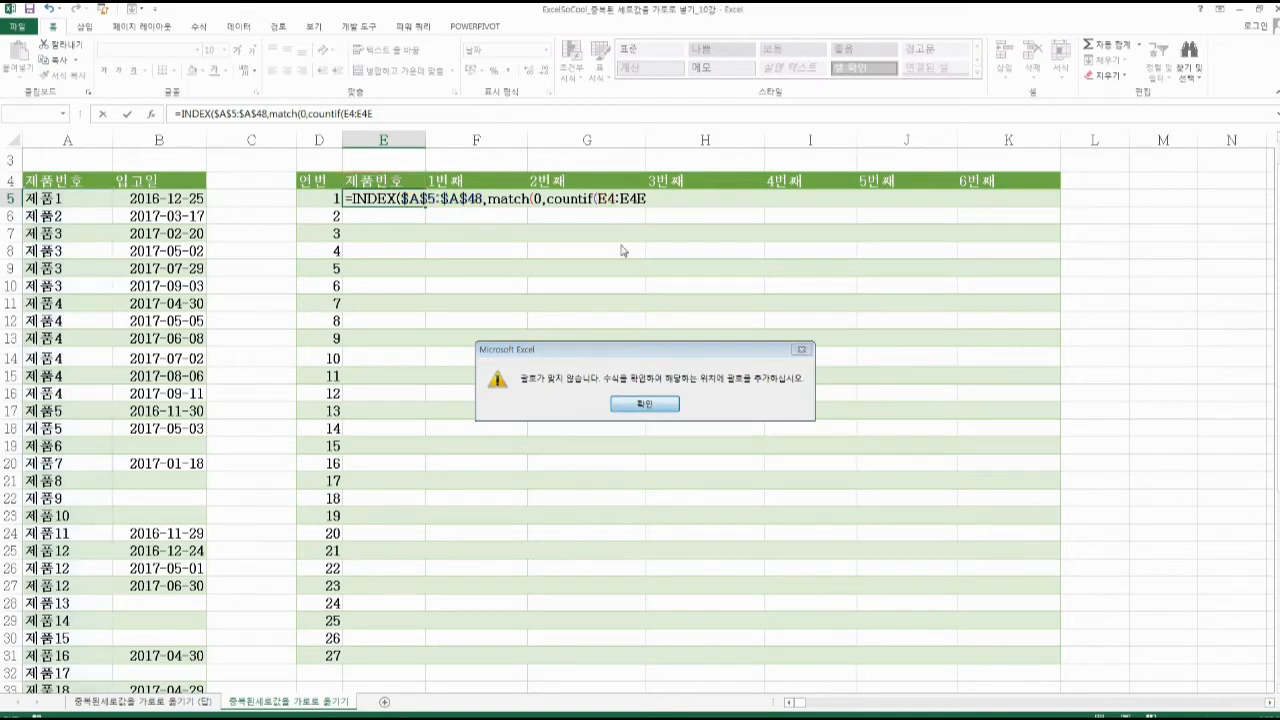
Correct the COUNTIF range to the expanding reference $E$4:E4 and continue to its criteria argument
left_click(614, 200)
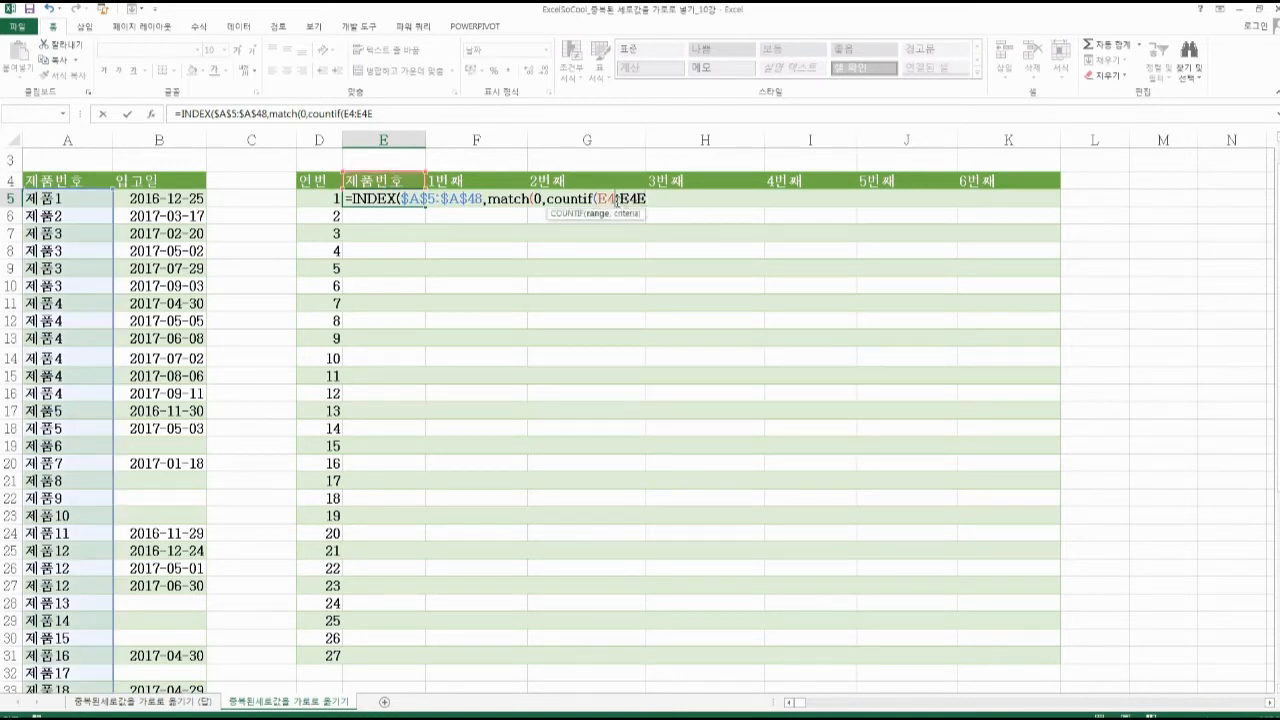
key("F4")
left_click_drag(647, 198, 673, 203)
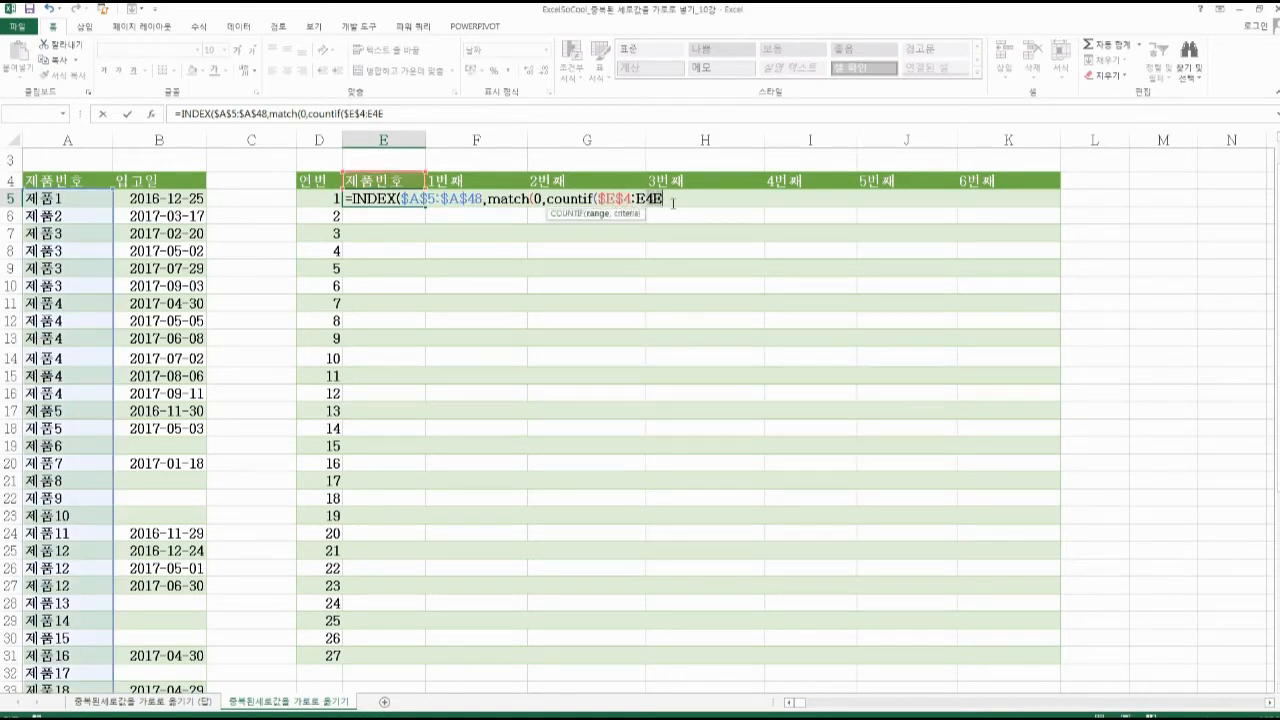
key("Return")
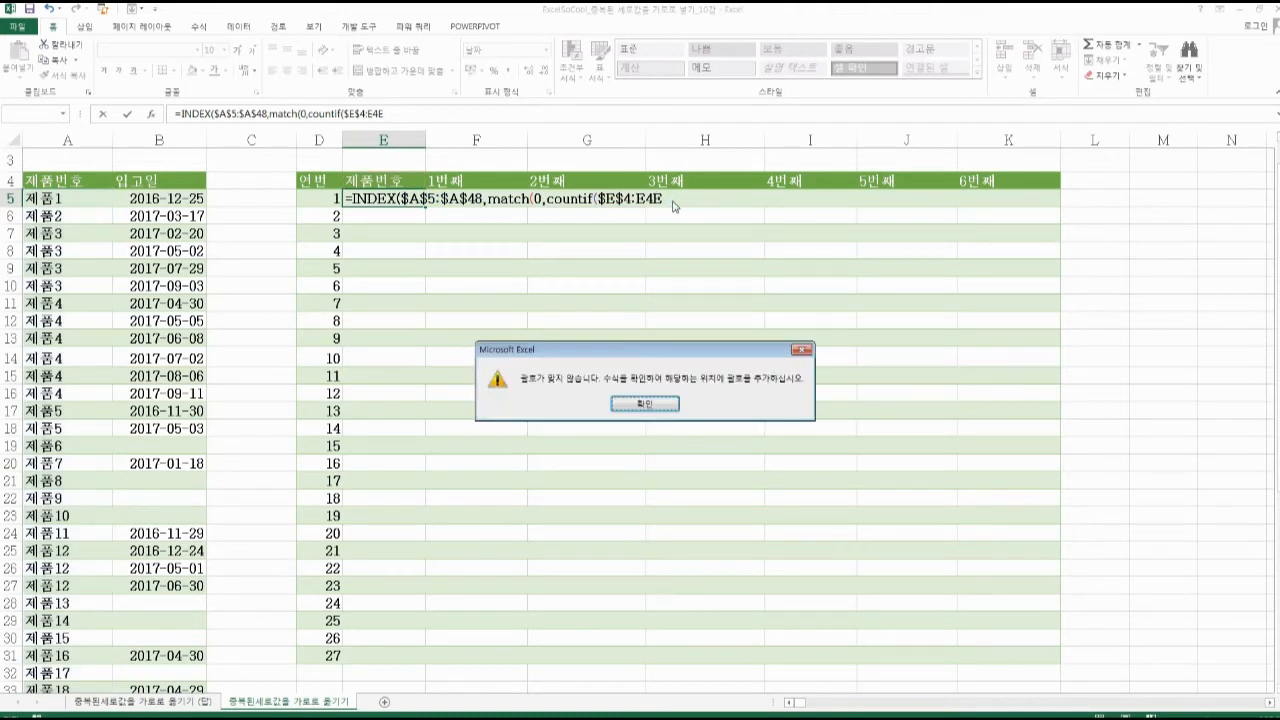
left_click(660, 404)
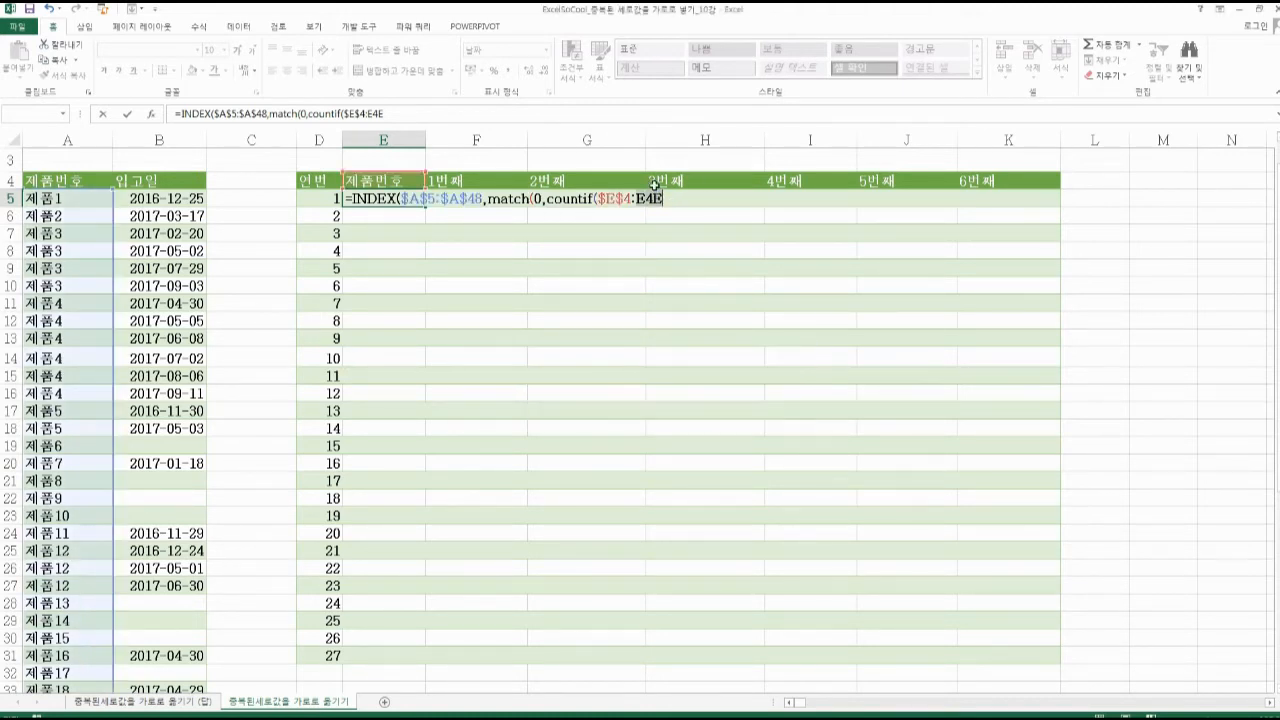
key("BackSpace")
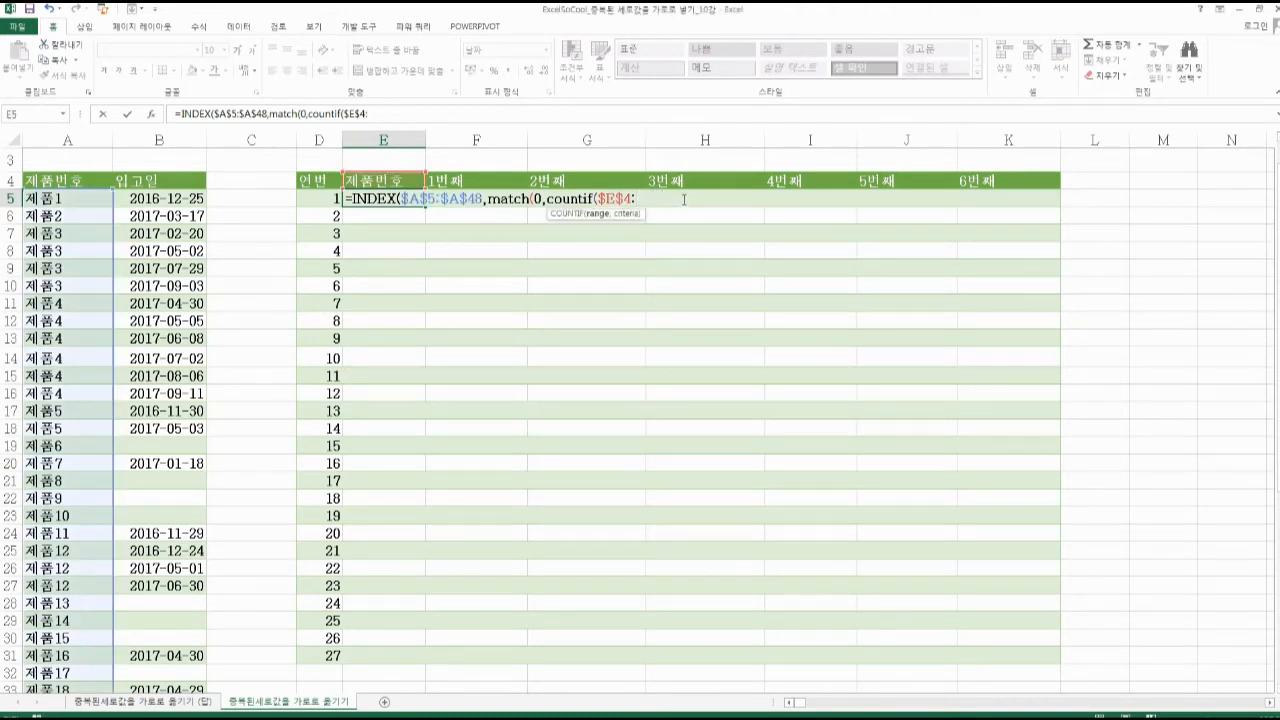
type("E5,")
key("Left")
key("BackSpace")
type("4")
Copy $A$5:$A$48 from the INDEX array into the COUNTIF criteria and close the COUNTIF function
left_click_drag(401, 198, 486, 198)
key("ctrl+c")
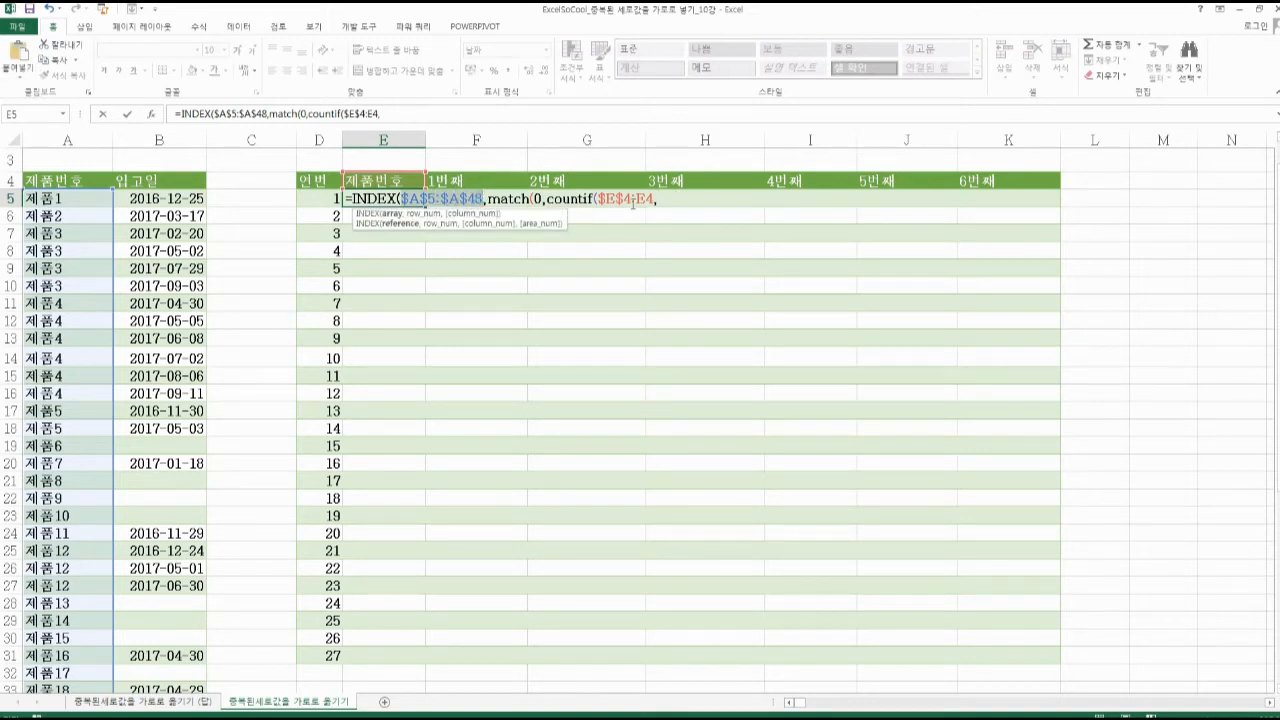
left_click(669, 200)
key("ctrl+v")
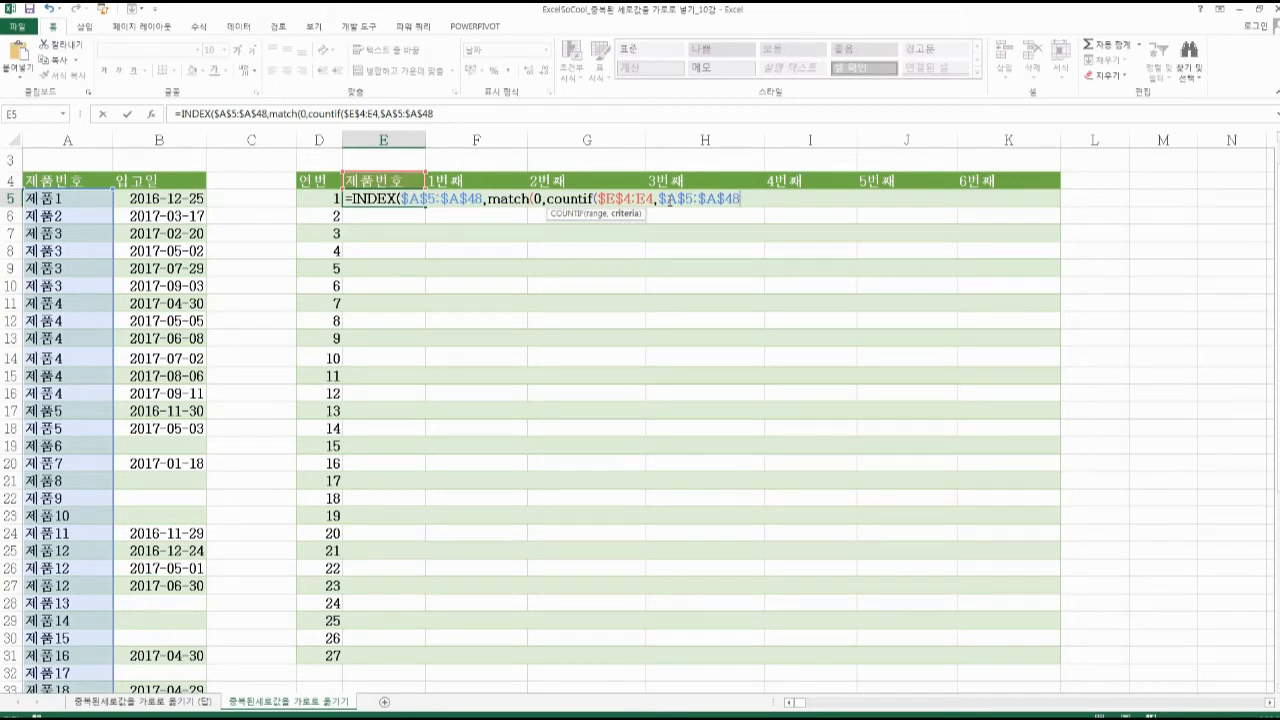
type(",")
key("BackSpace")
type(")")
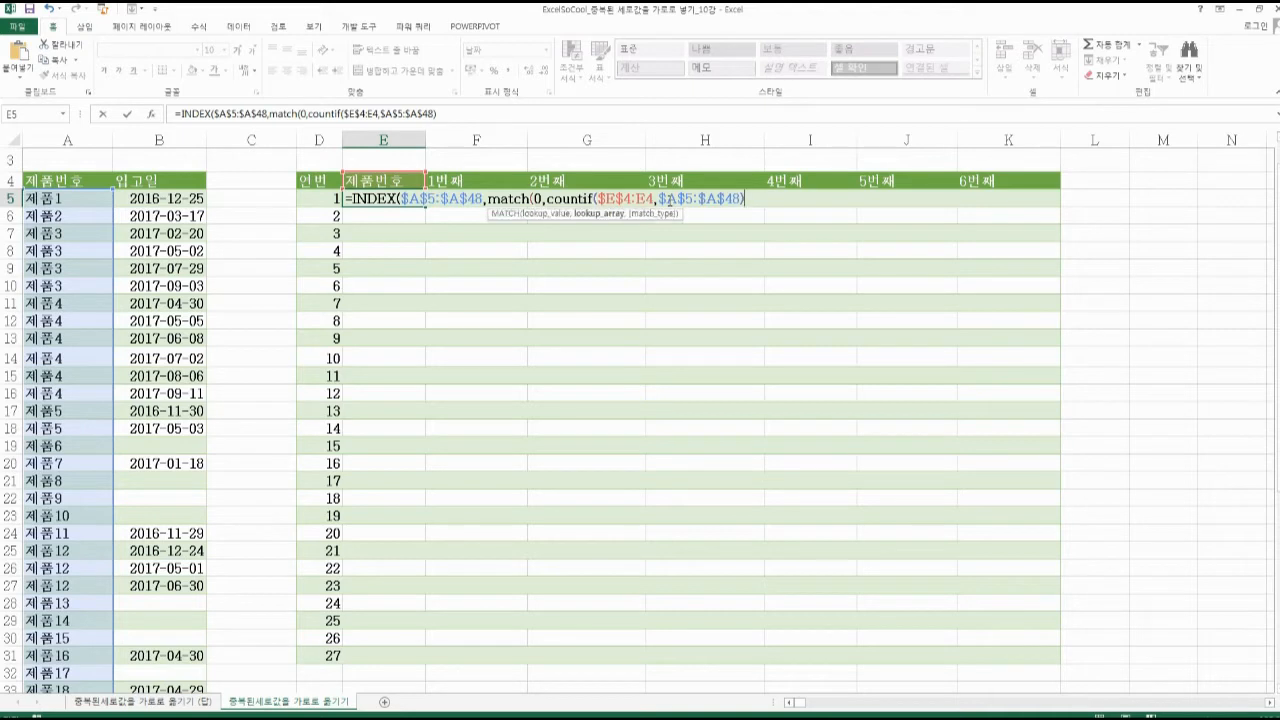
Complete the formula with match type 0 and column number 1, and enter it as an array formula in E5
type(",0")
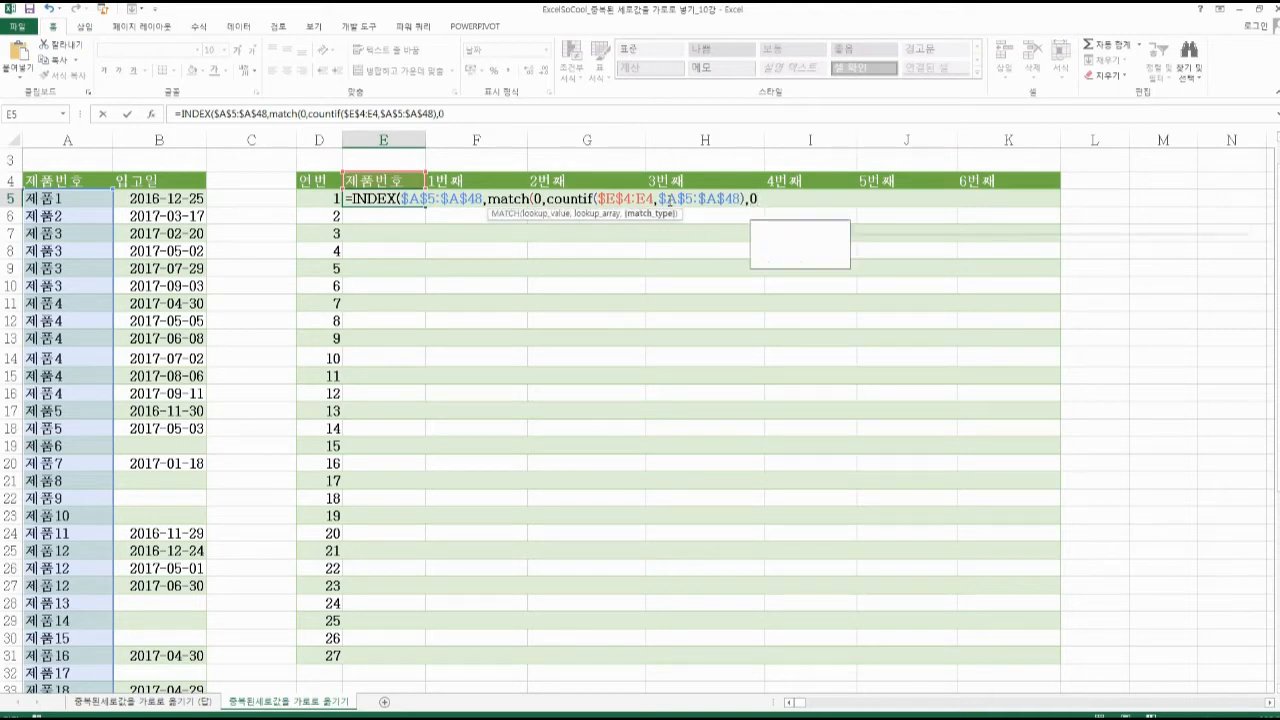
type("),1")
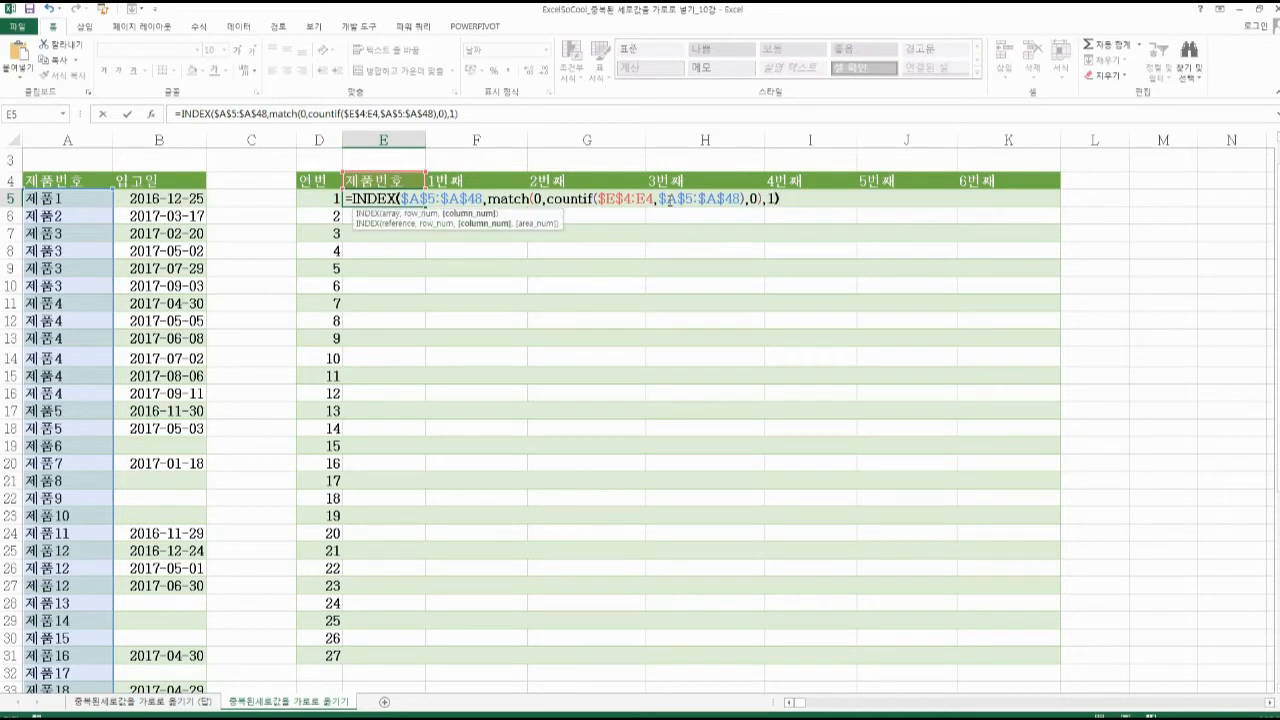
key("ctrl+shift+Return")
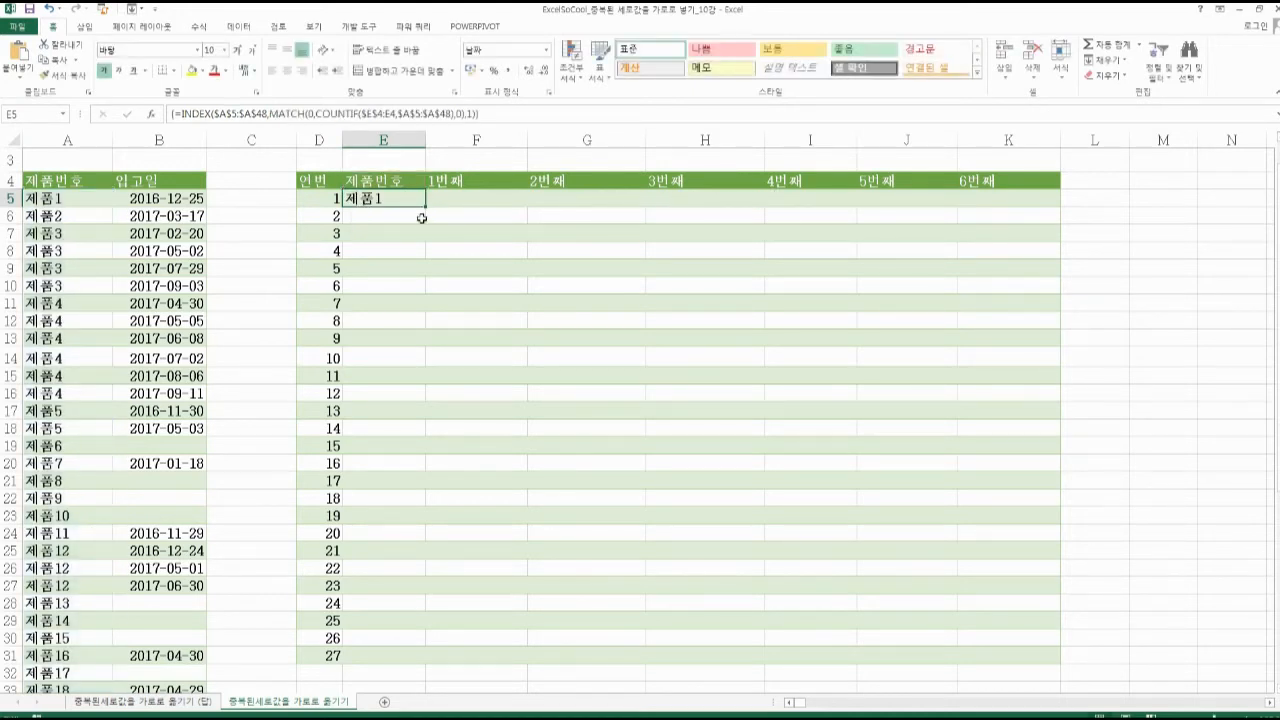
Fill the array formula from E5 down to E31 without copying the formatting
left_click_drag(425, 208, 414, 636)
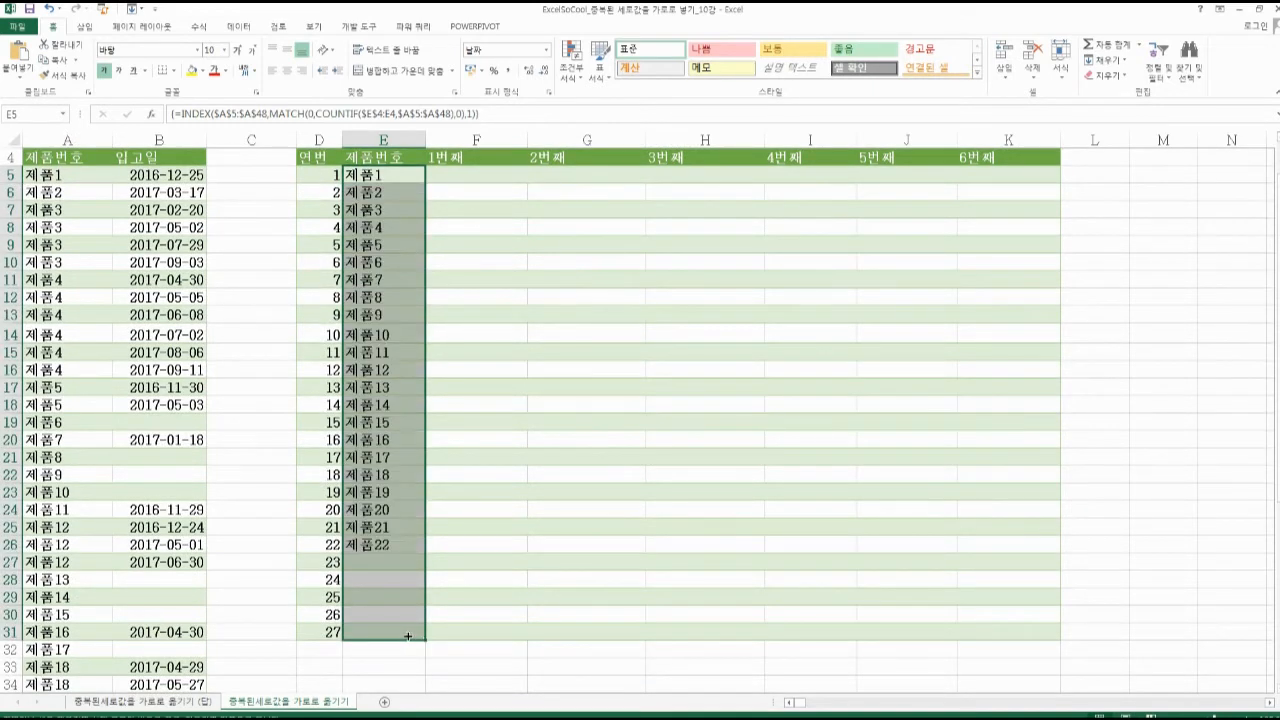
left_click(433, 648)
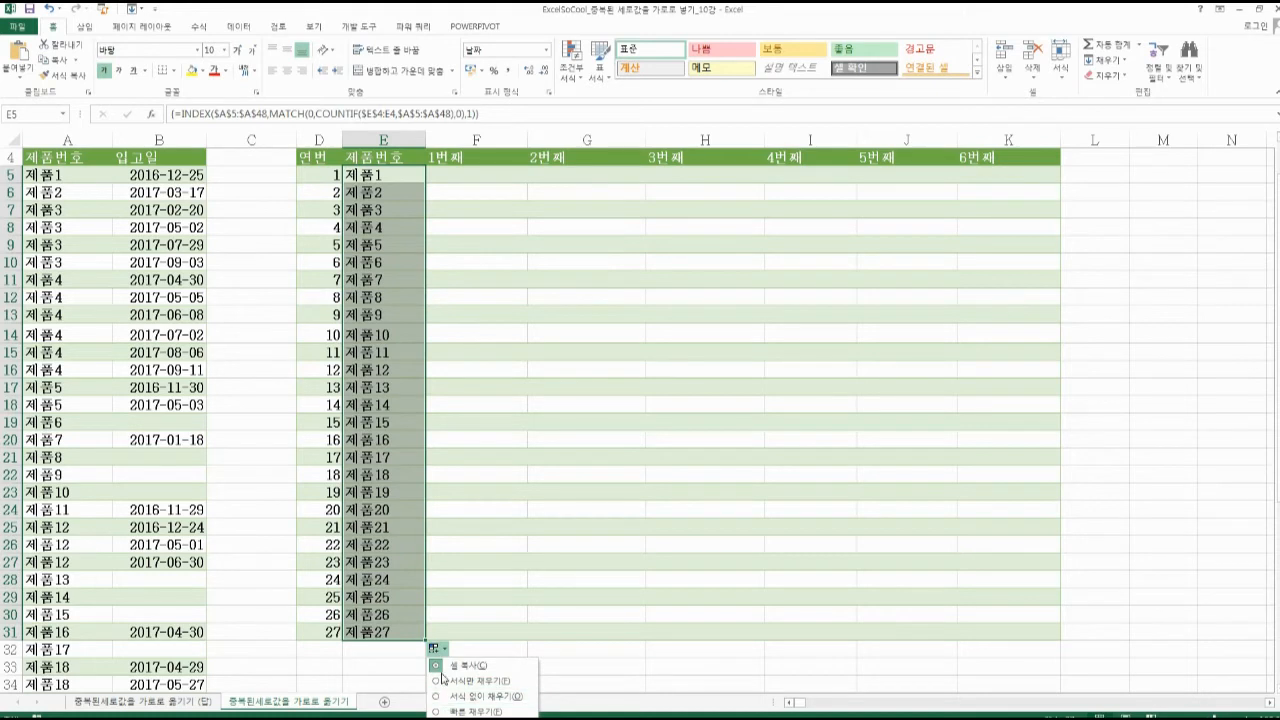
left_click(442, 697)
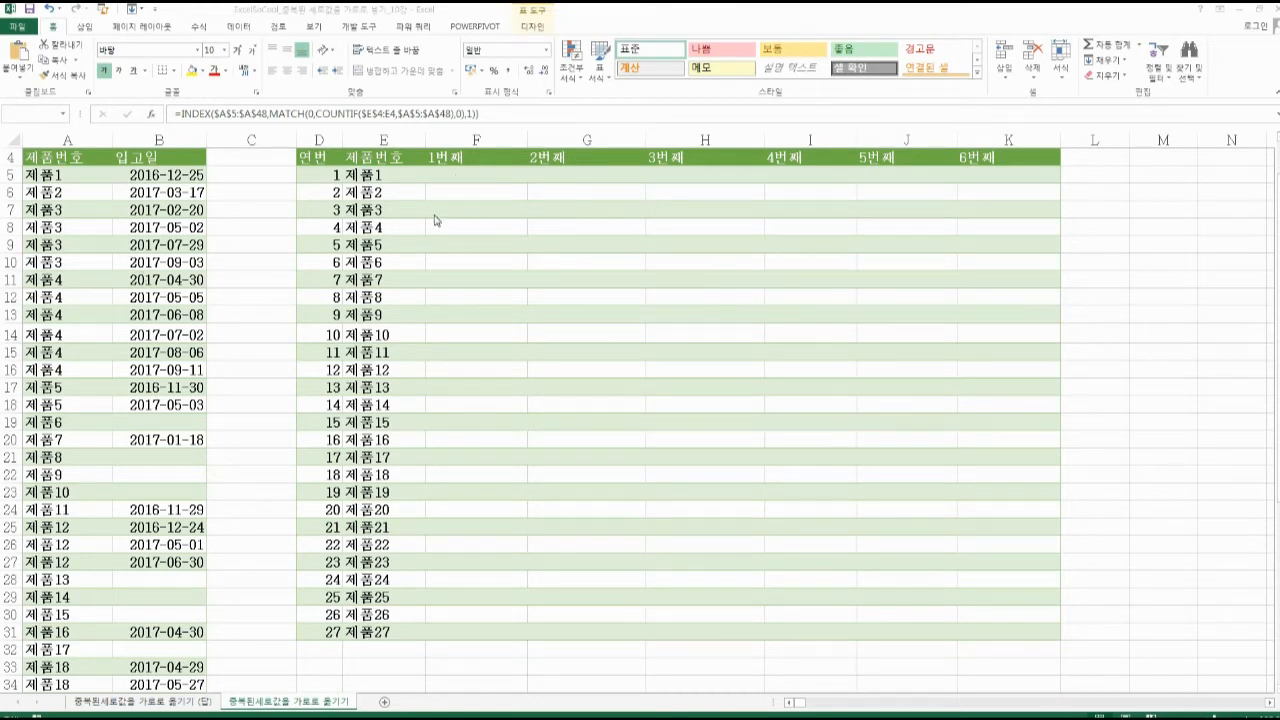
Examine cells E5 and F5 against the source receipt dates of 제품1 to 제품3 in B5:B10
left_click(450, 170)
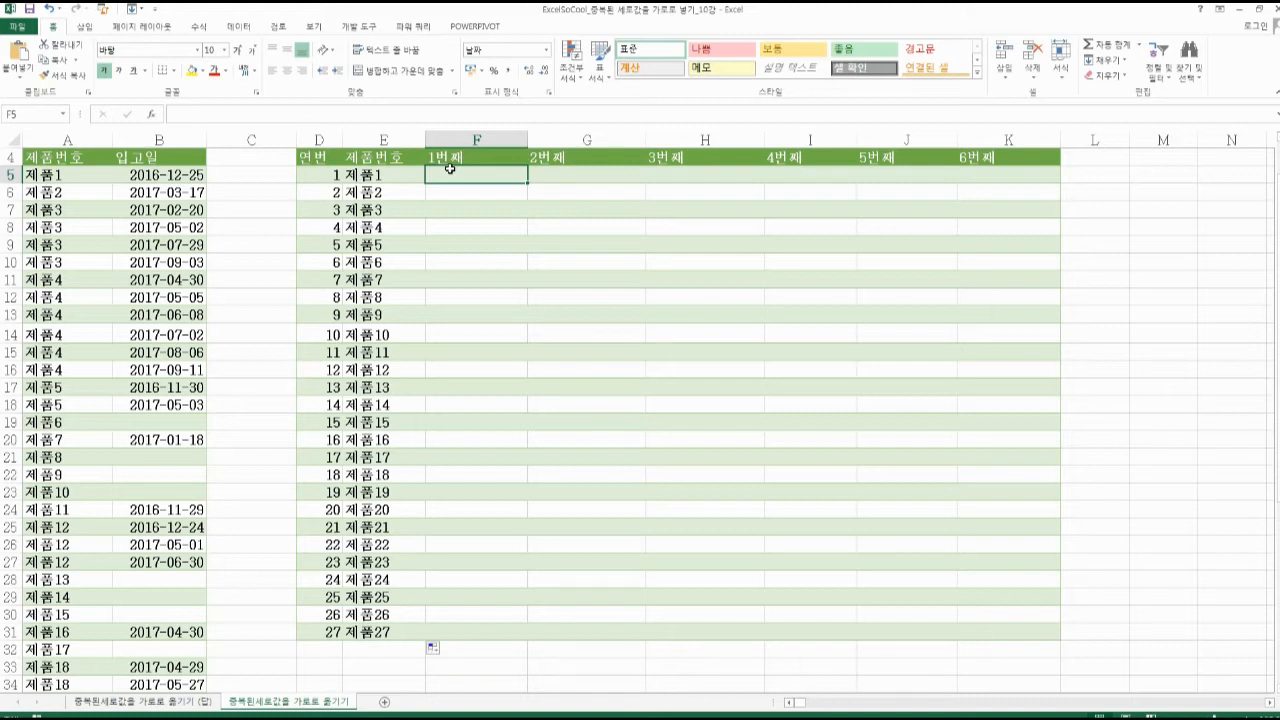
left_click(415, 175)
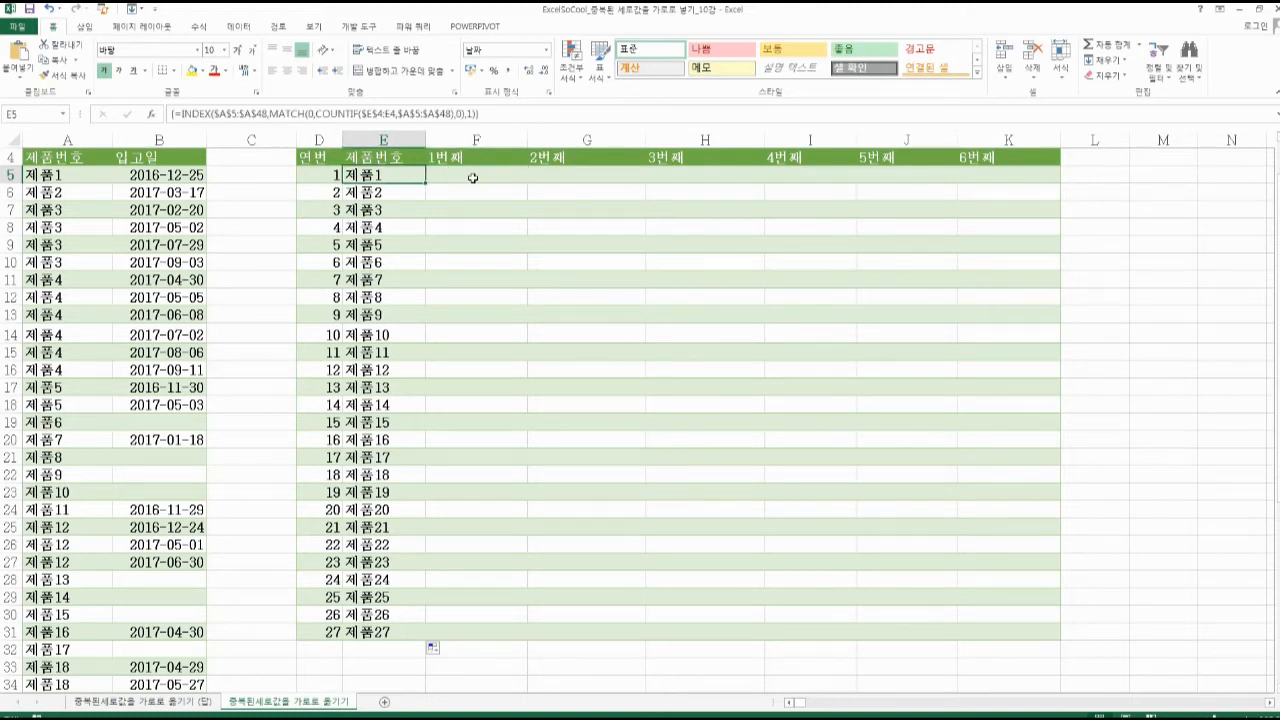
left_click(469, 175)
left_click(160, 193)
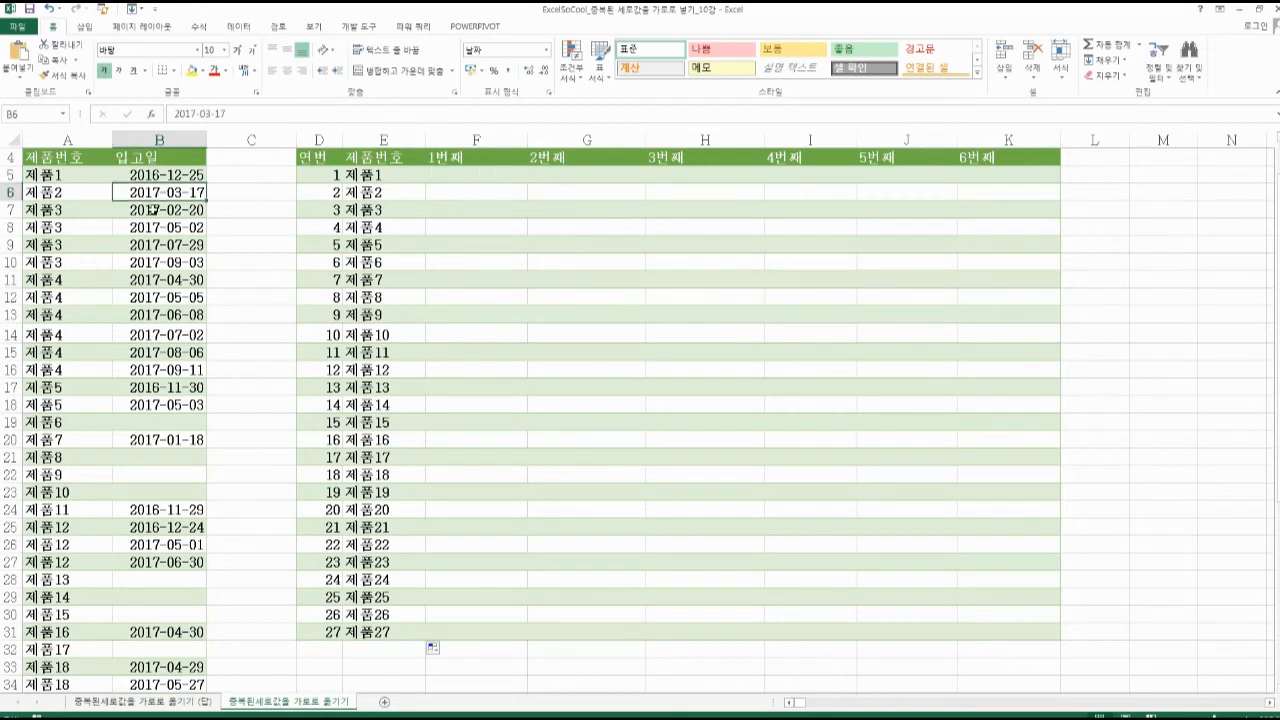
left_click(155, 213)
left_click_drag(155, 213, 155, 262)
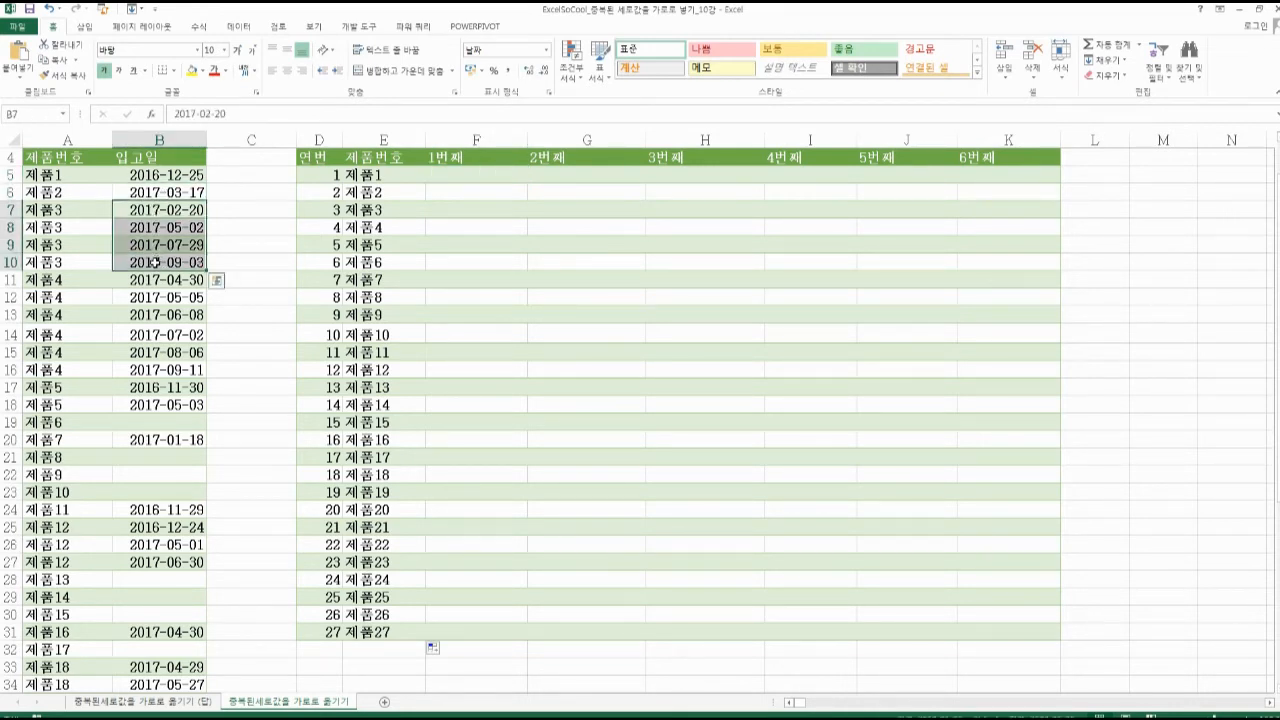
left_click(136, 173)
left_click_drag(163, 212, 163, 262)
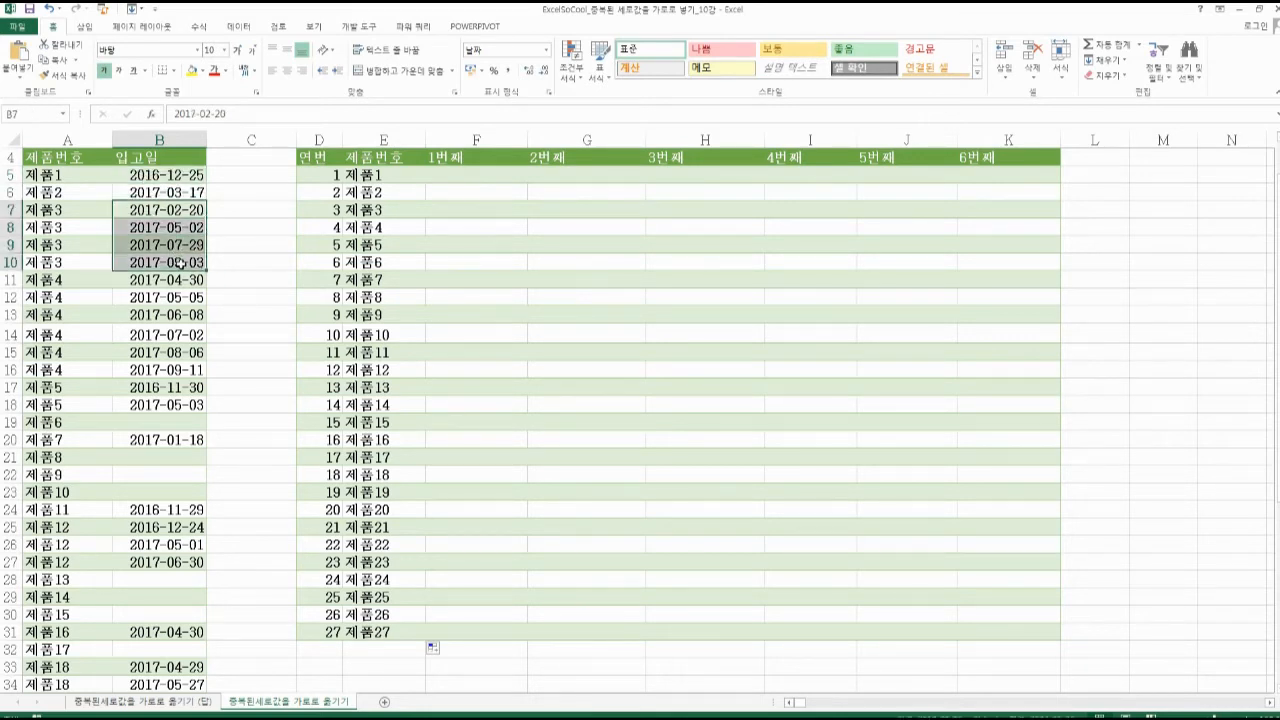
Begin a COUNTIF formula in F5 with E5 as the criteria, leaving its range argument empty
left_click(449, 176)
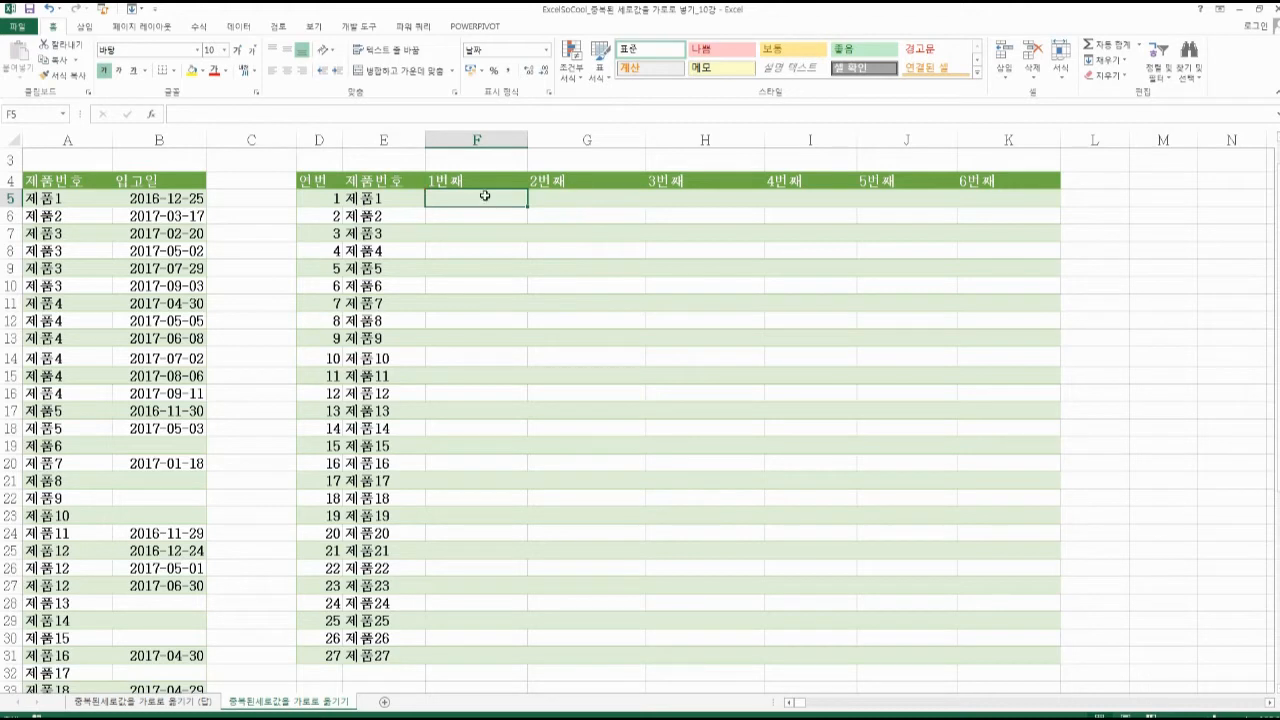
type("=c")
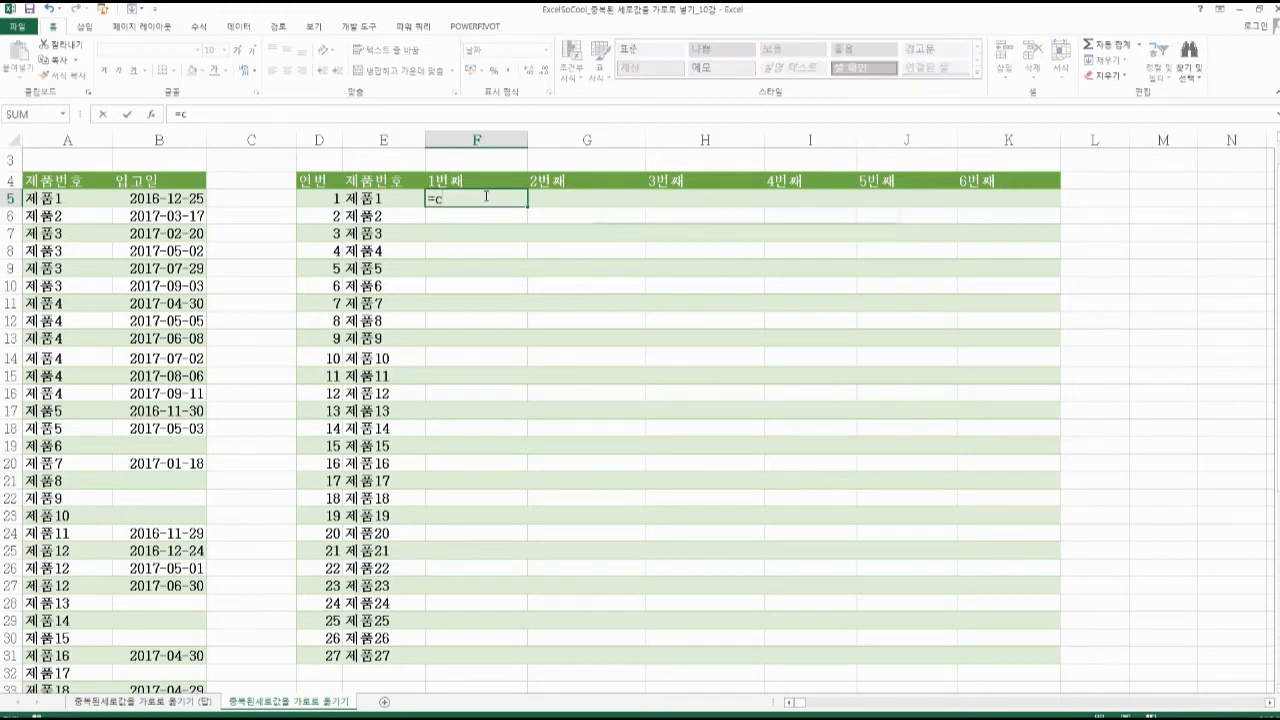
type("ountif(")
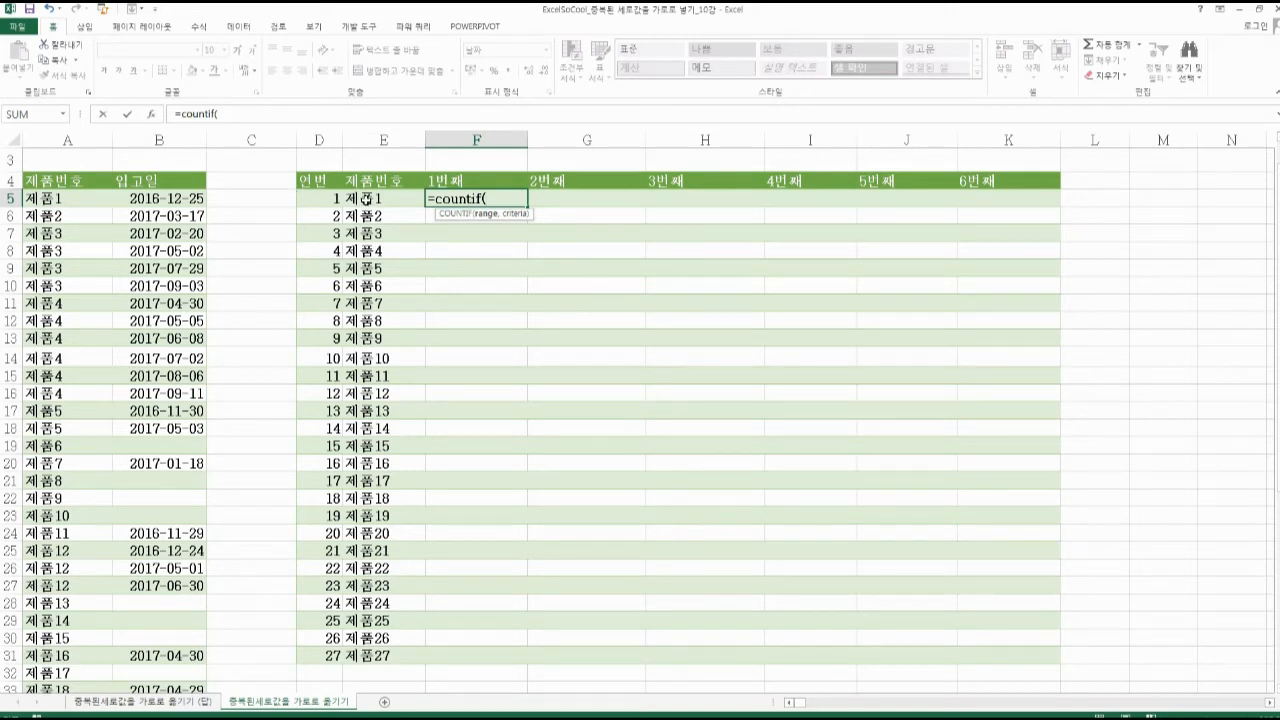
type(",")
left_click(366, 199)
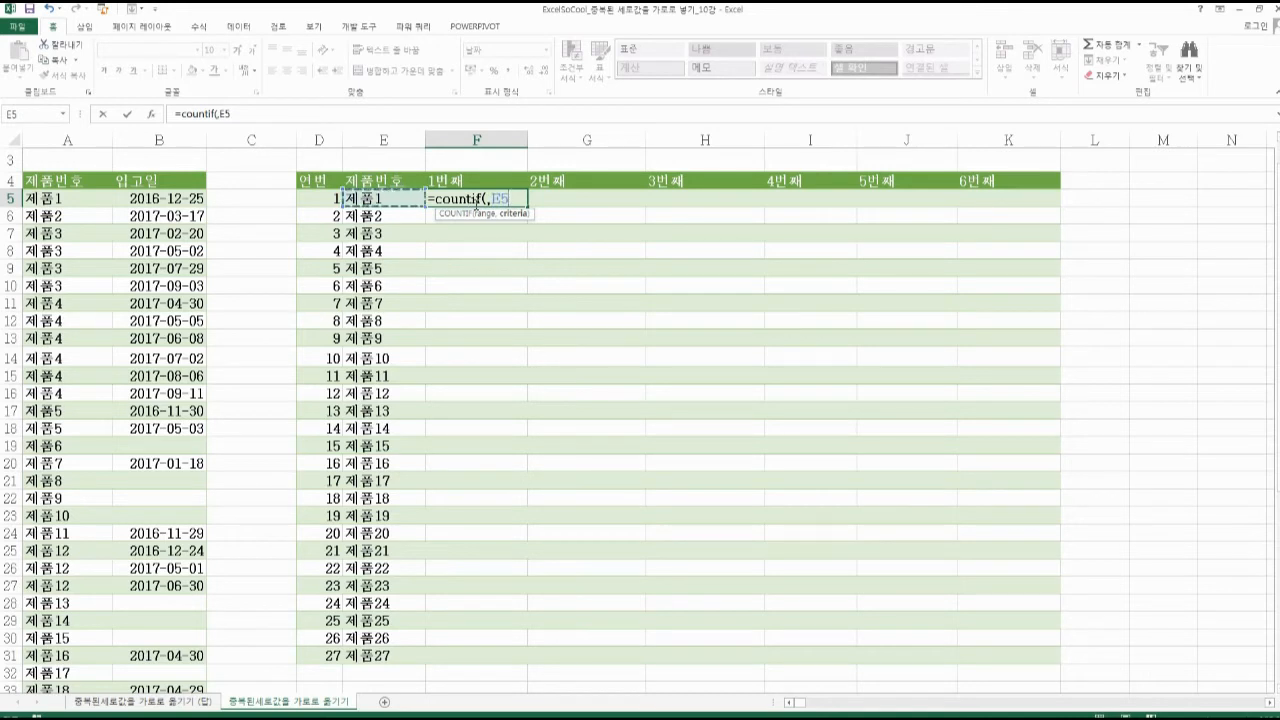
type(")")
Set the COUNTIF range to the absolute reference $A$5:$A$48 and lock the criteria column as $E5
left_click(60, 199)
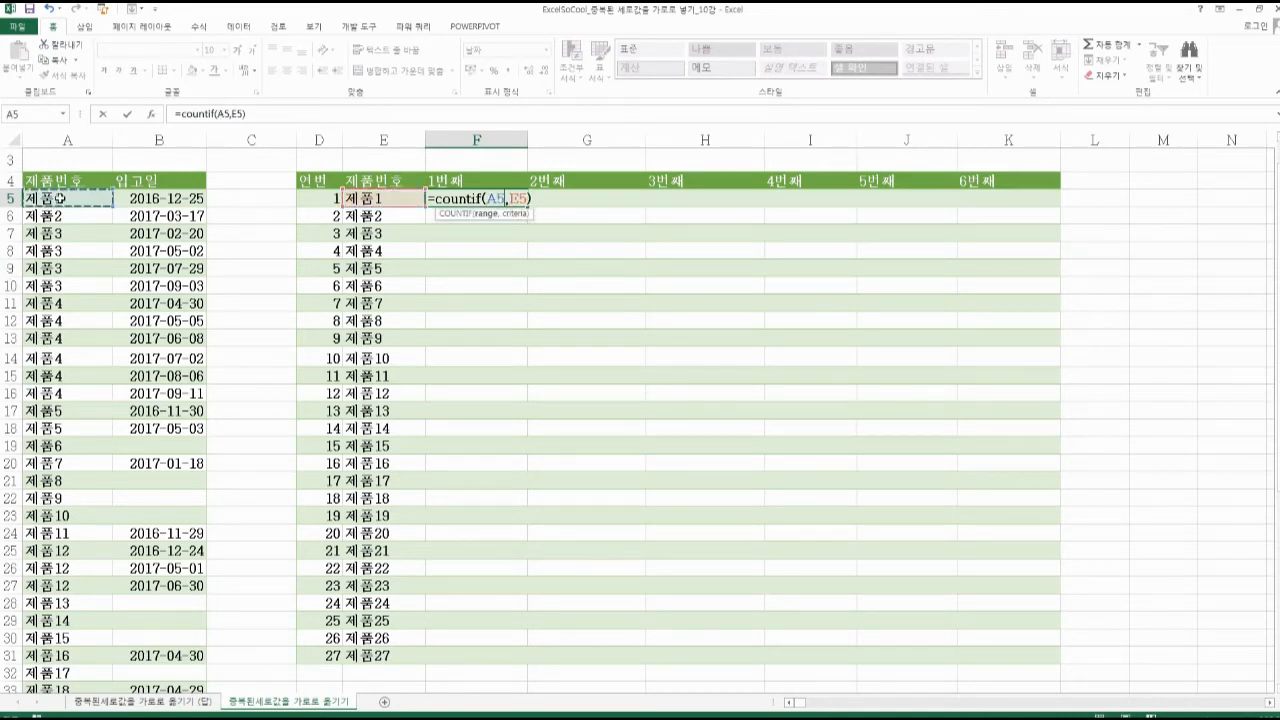
key("ctrl+shift+Down")
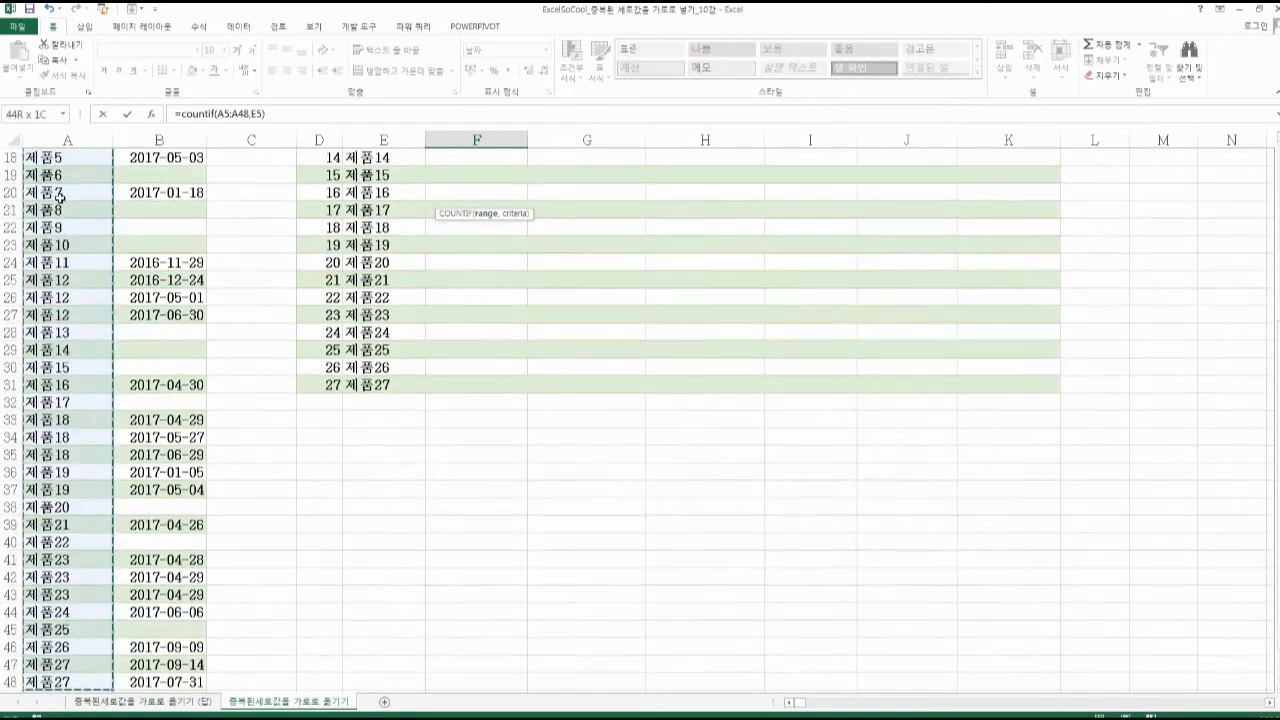
key("F4")
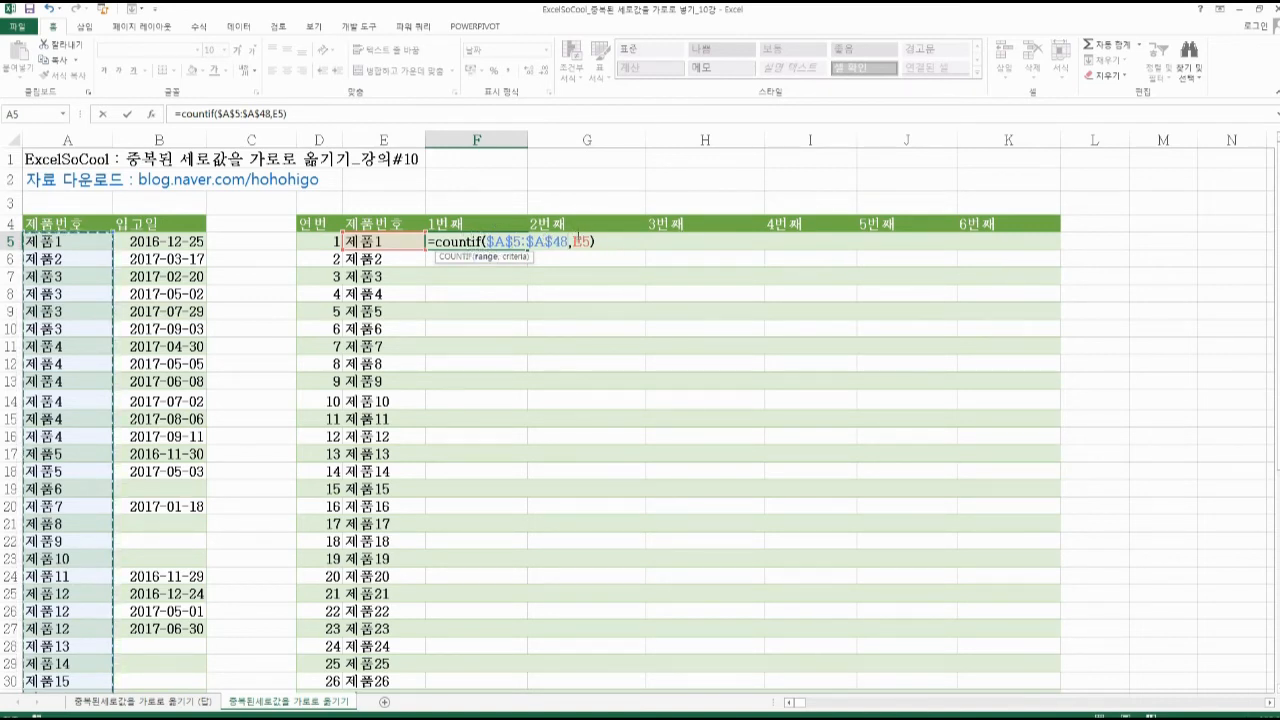
left_click(577, 241)
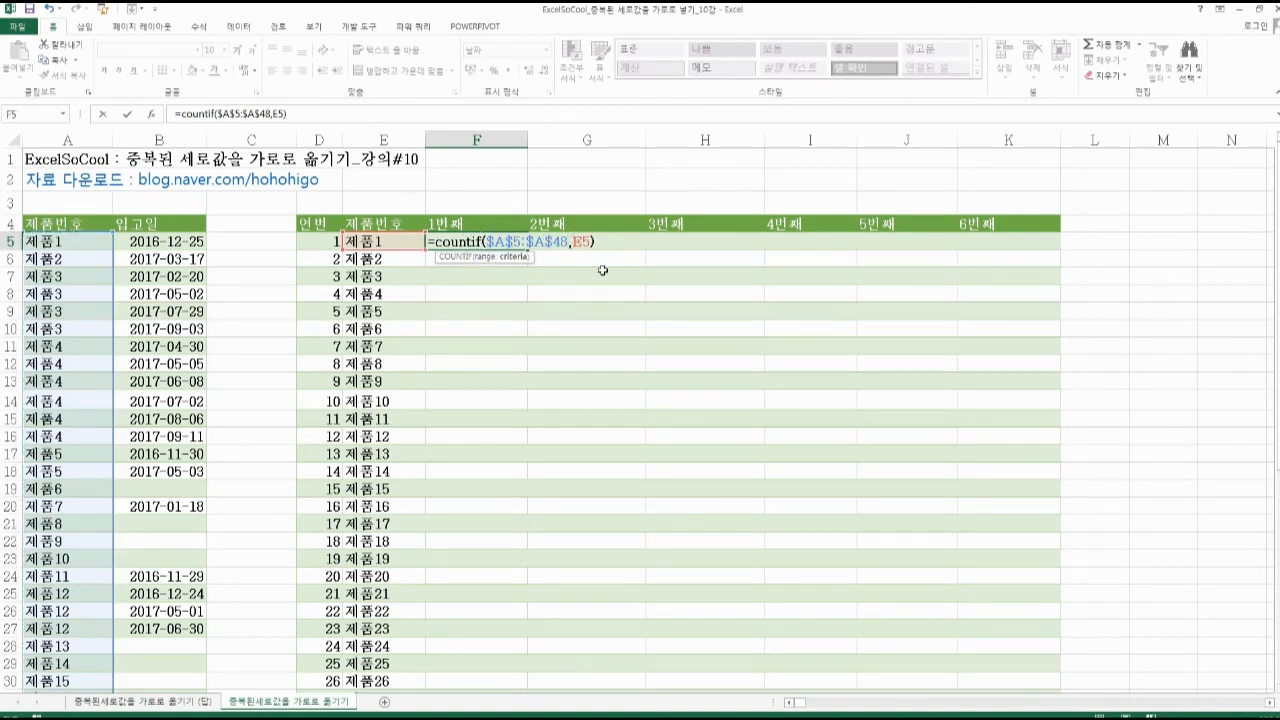
type("$")
Extend the F5 formula with the comparison >=COLUMNS(F4:F4)
left_click(611, 242)
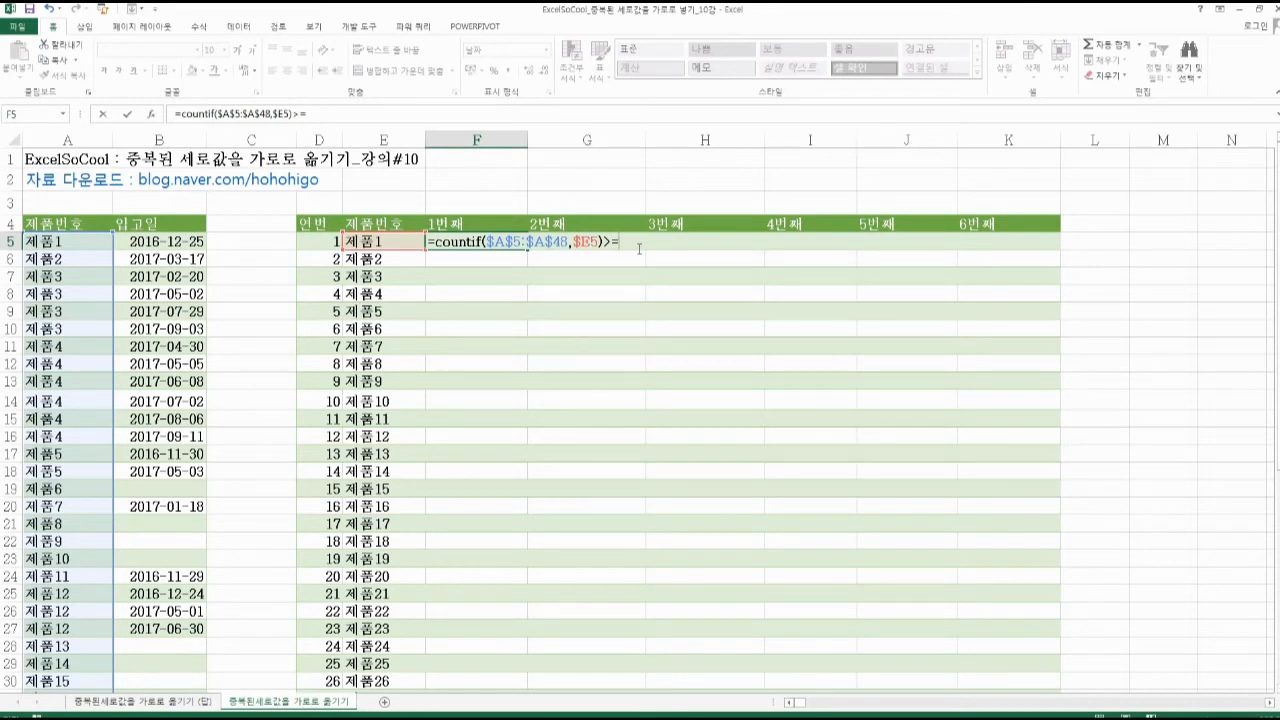
type("ou")
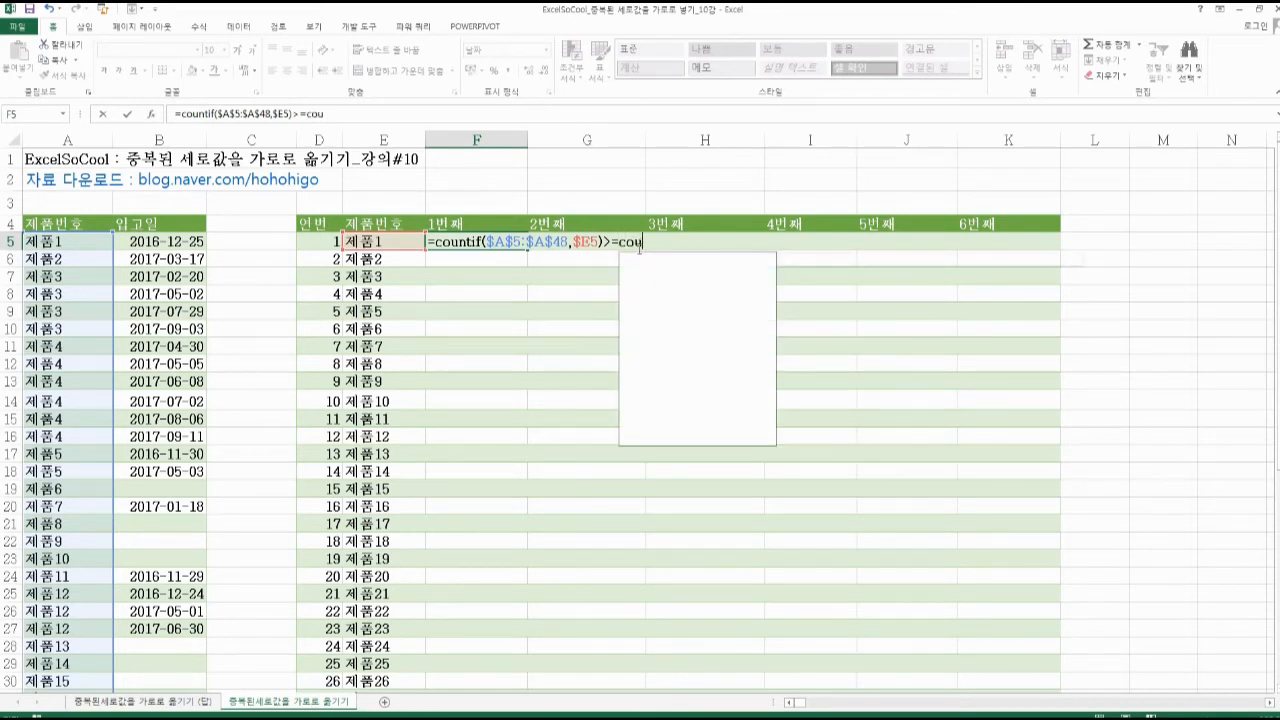
key("BackSpace")
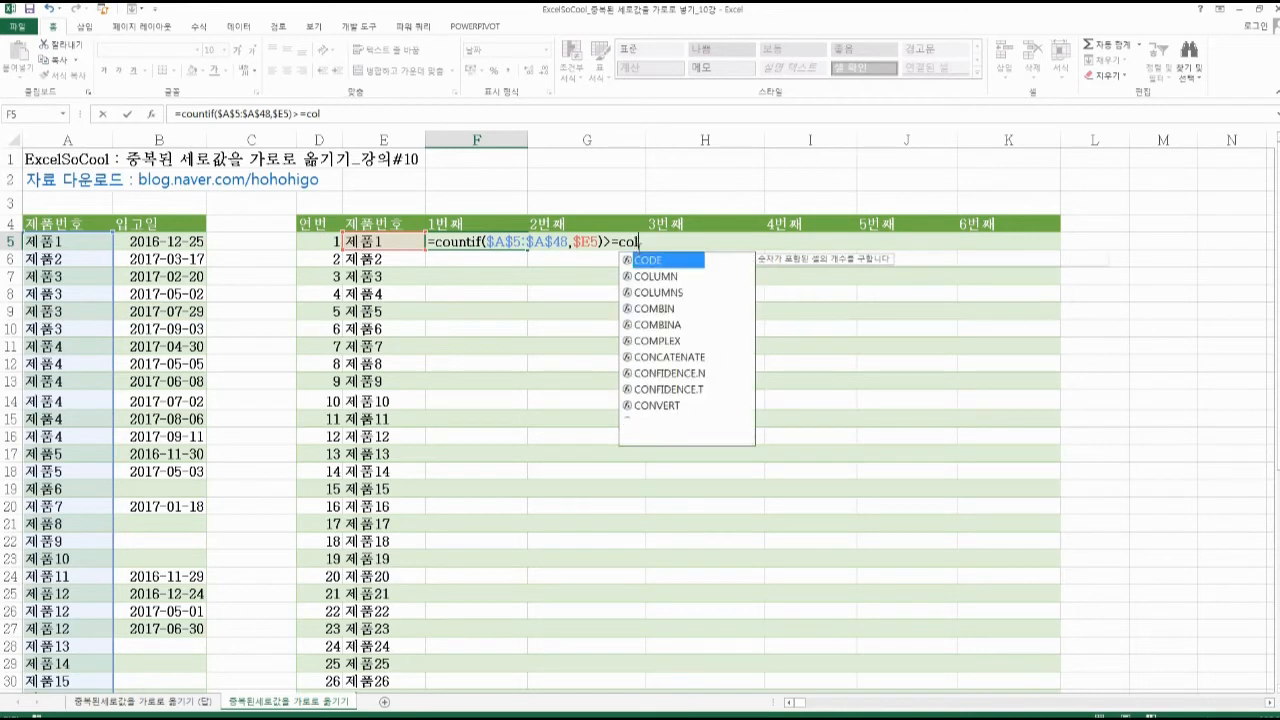
type("l")
key("Tab")
key("BackSpace")
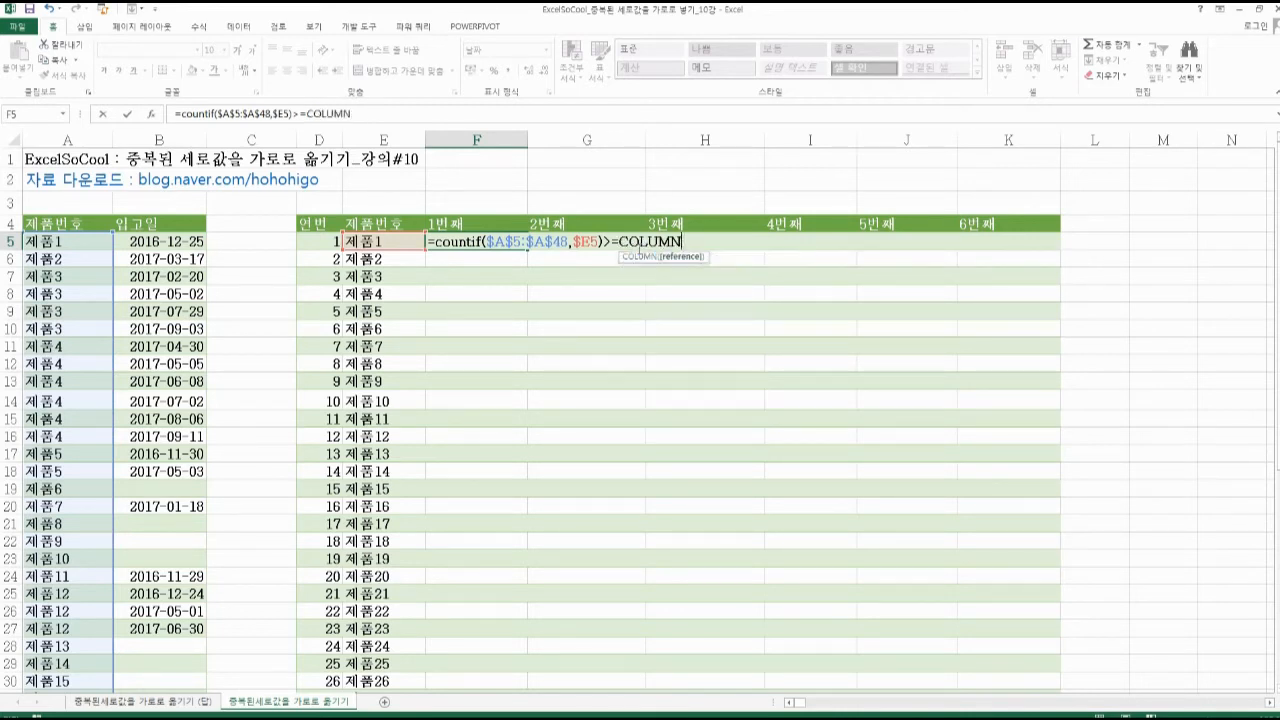
type("s(")
left_click(483, 225)
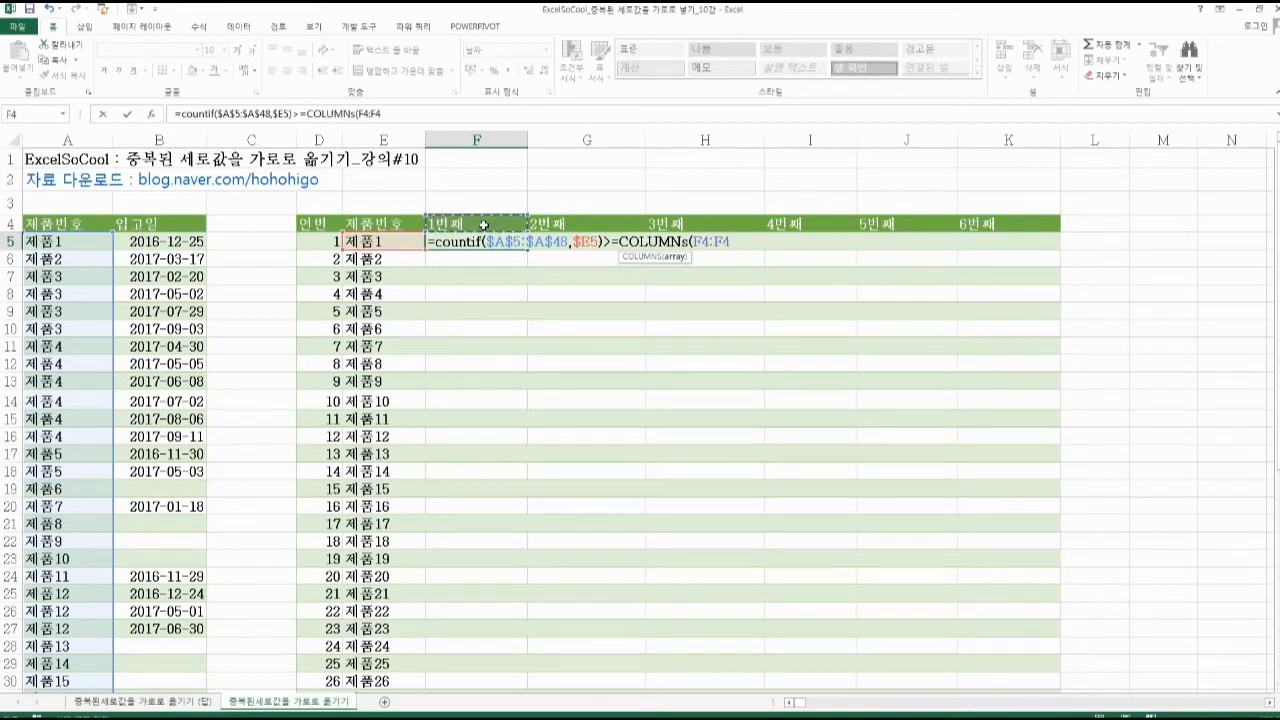
type(")")
Lock the COLUMNS reference as $F$4:F$4 and enter the formula in F5
left_click(698, 242)
key("F4")
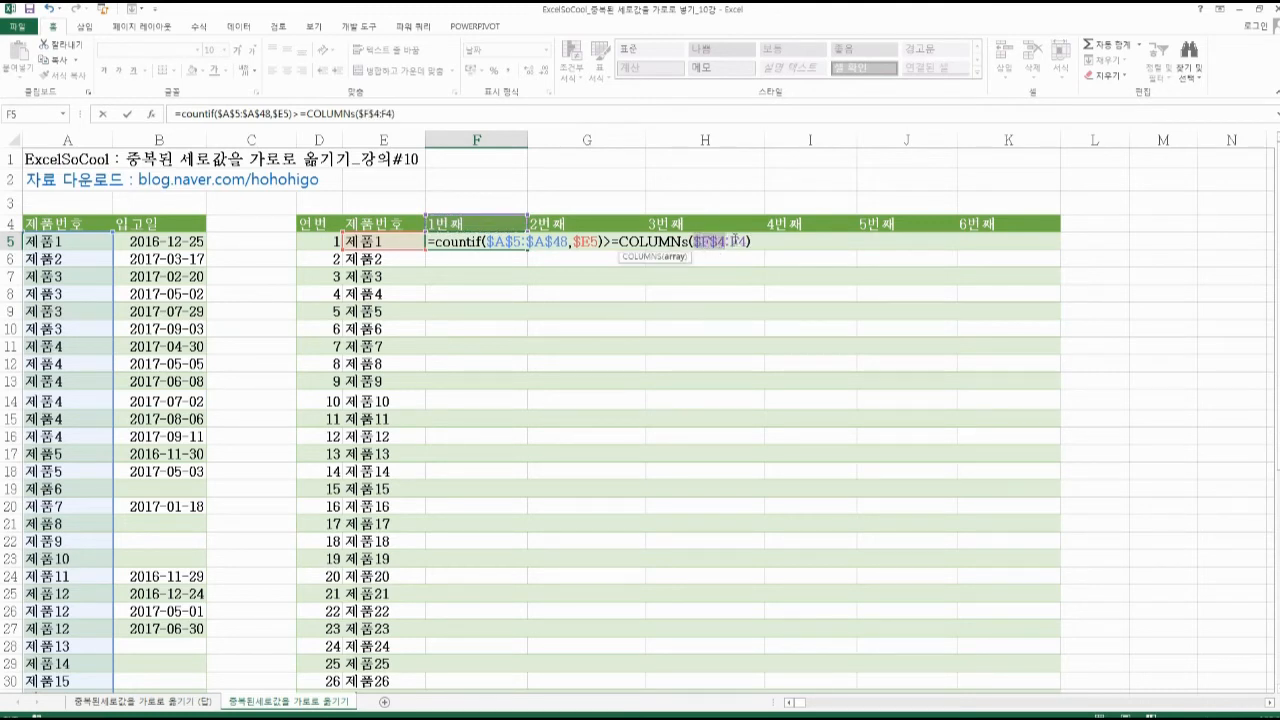
left_click(739, 242)
type("$")
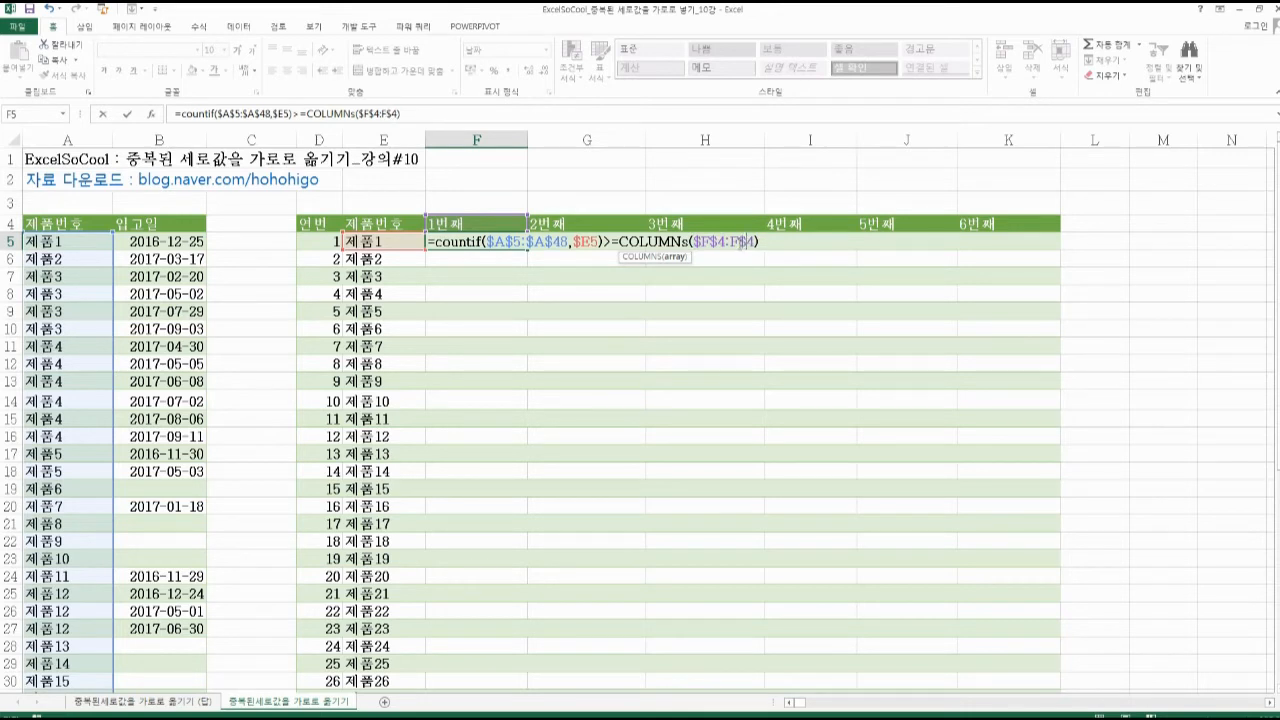
key("Return")
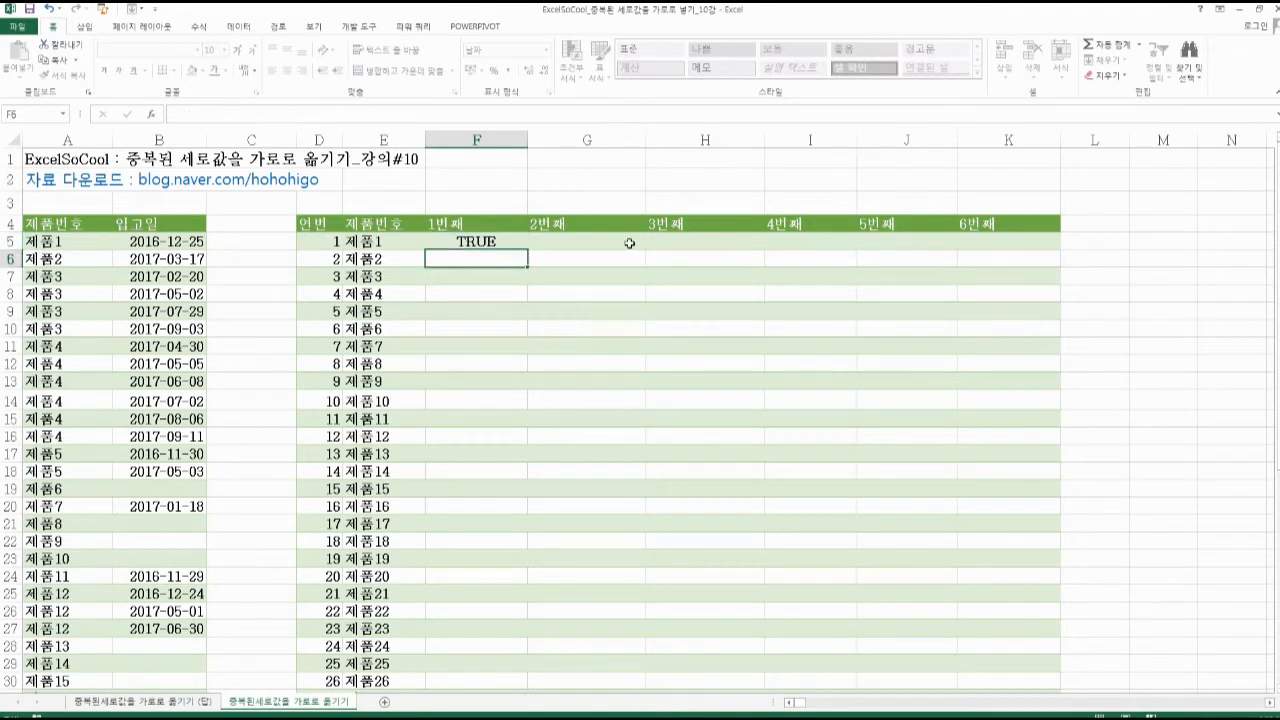
Evaluate the COLUMNS($F$4:F$4) part of the F5 formula and restore the original expression
left_click(511, 240)
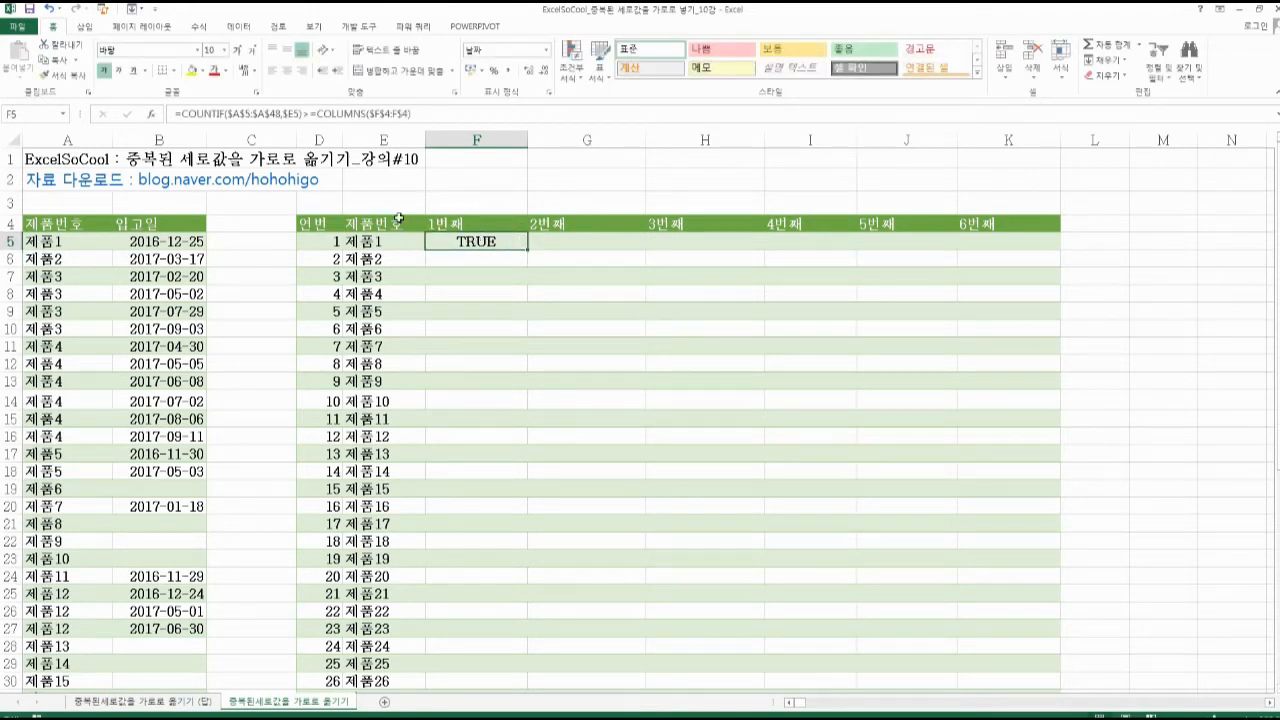
left_click_drag(316, 114, 412, 114)
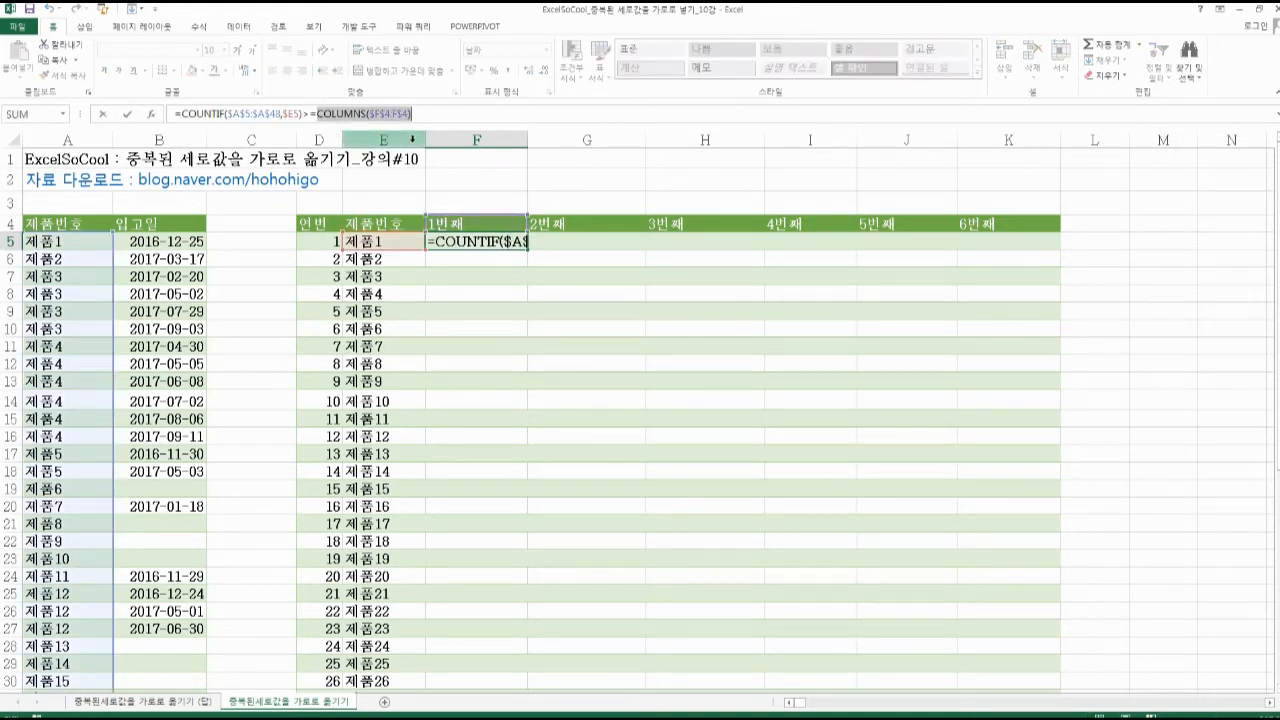
key("F9")
key("ctrl+z")
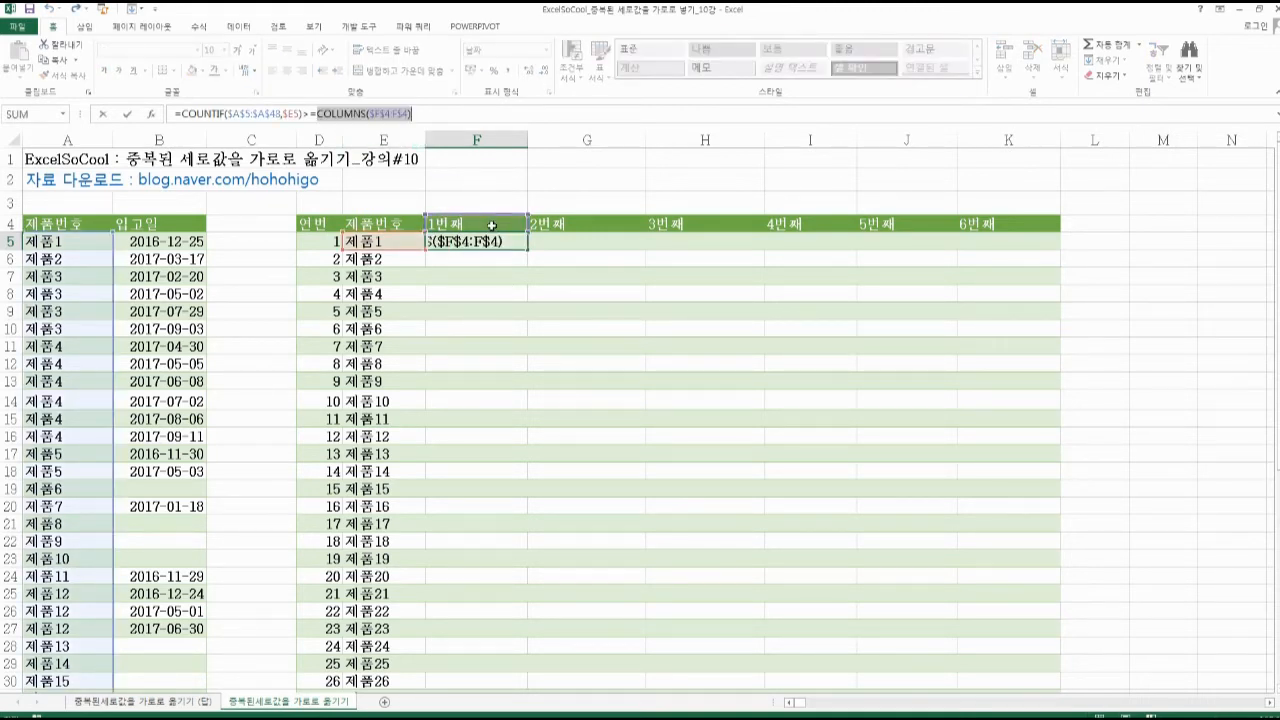
key("ctrl+Return")
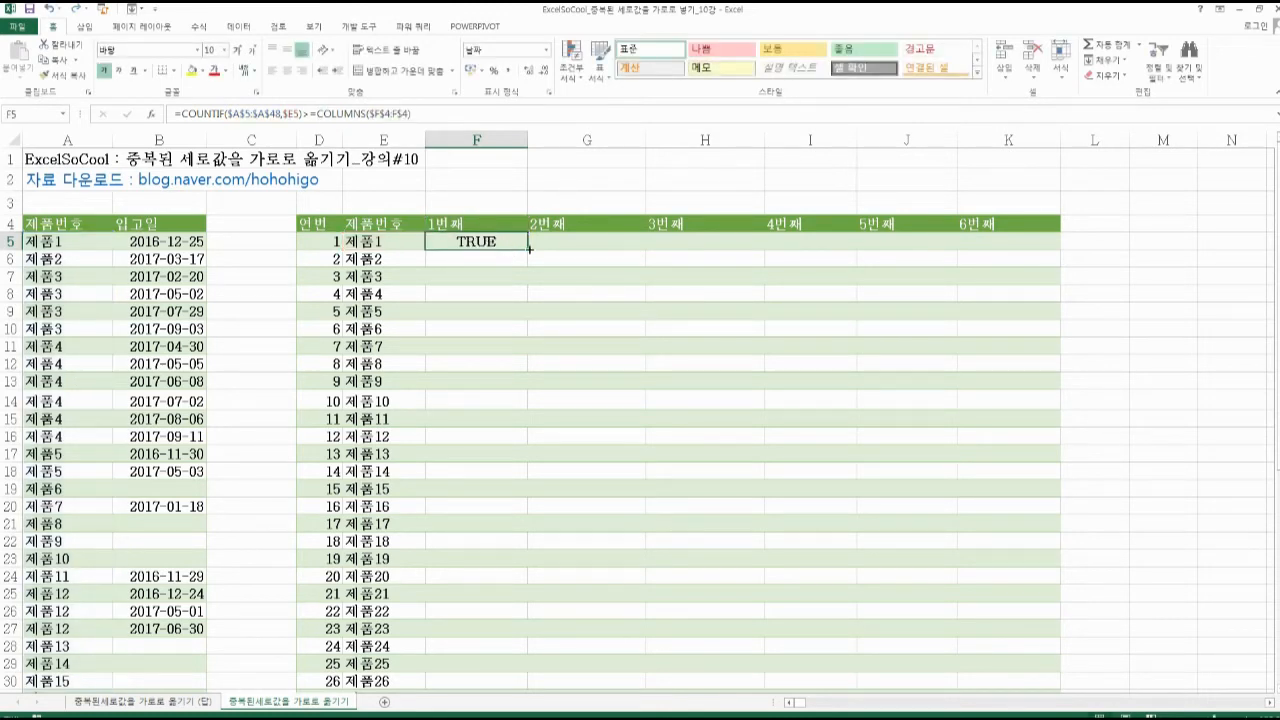
Fill the F5 formula across to K5, and evaluate the COLUMNS part in G5 before restoring it
left_click_drag(529, 249, 1023, 247)
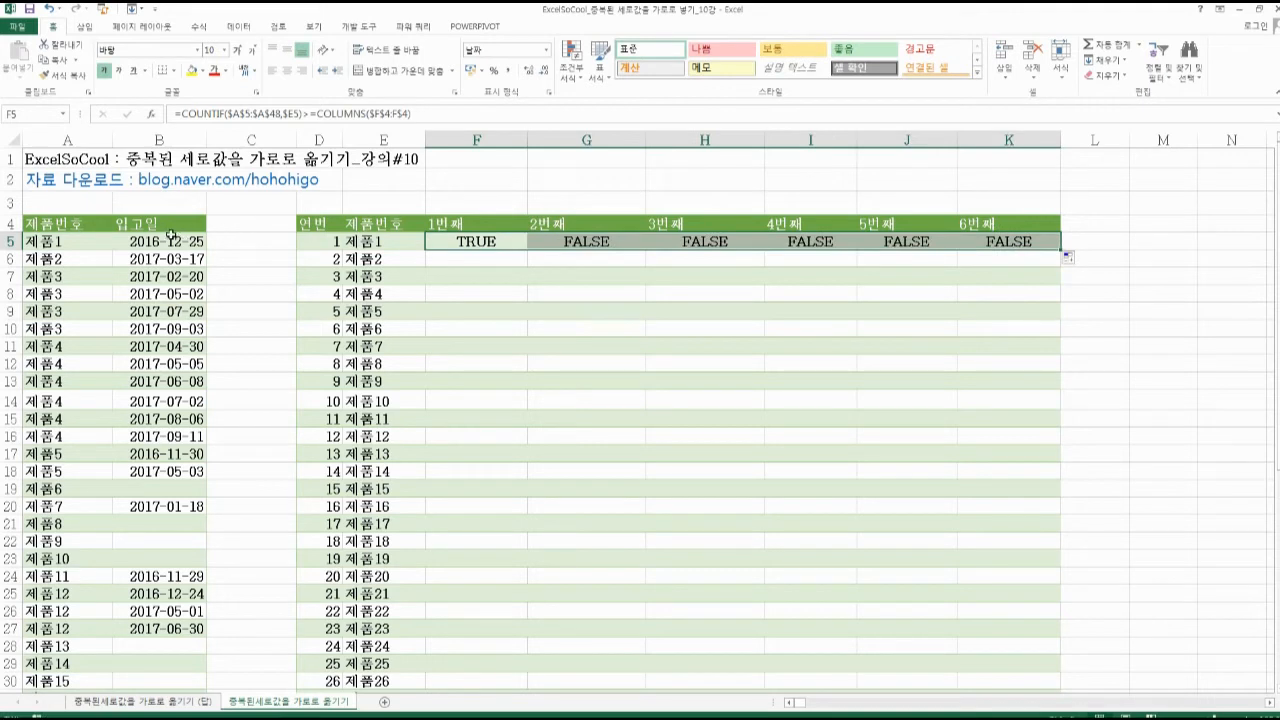
left_click(612, 242)
left_click_drag(318, 114, 416, 115)
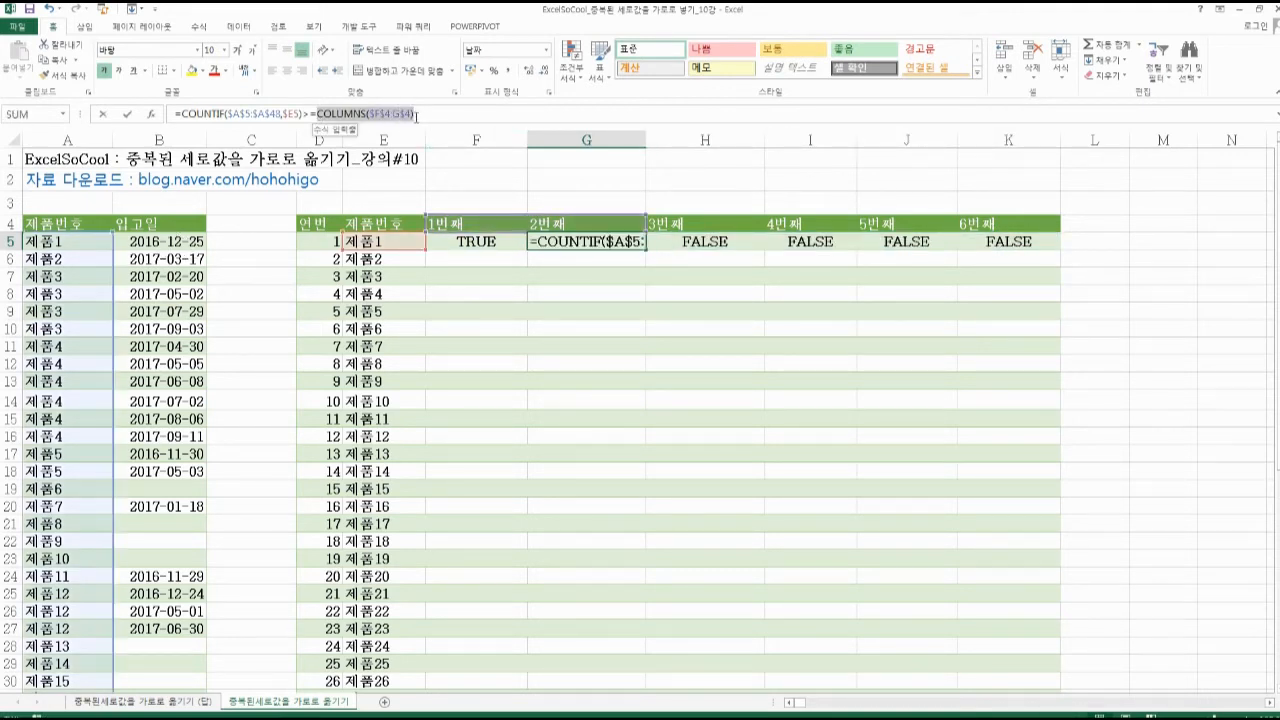
type("2")
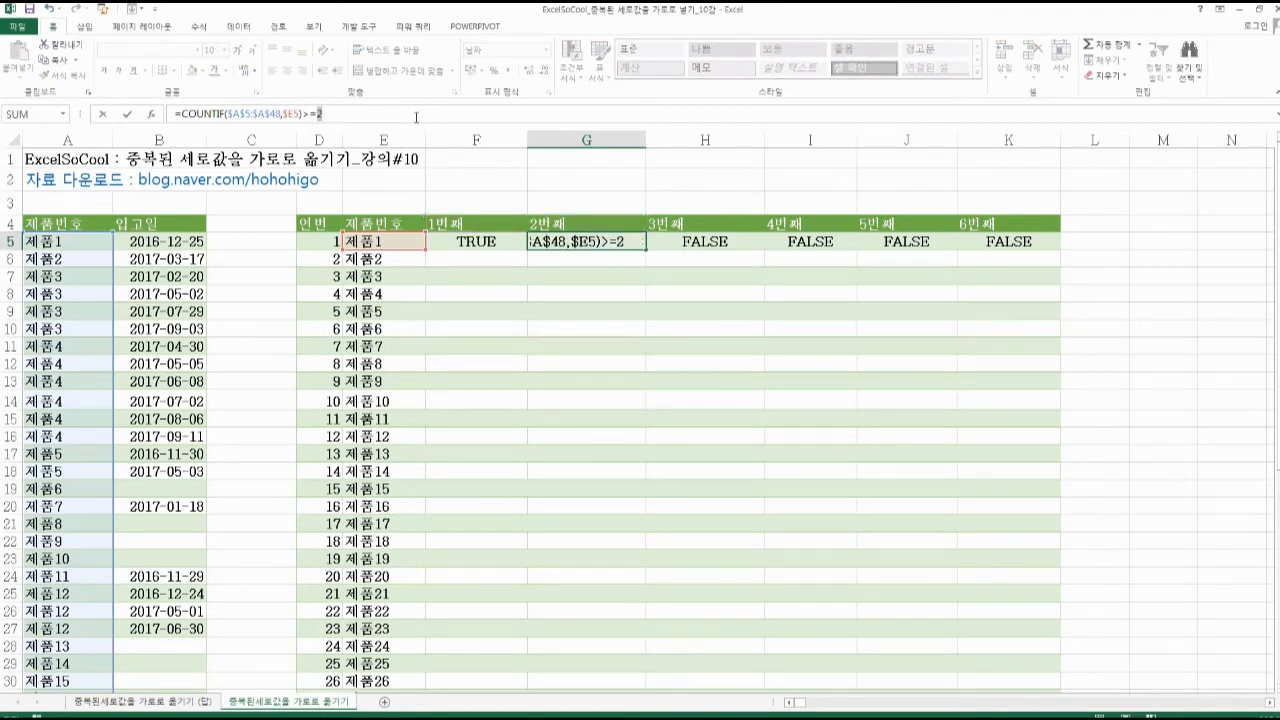
key("ctrl+Return")
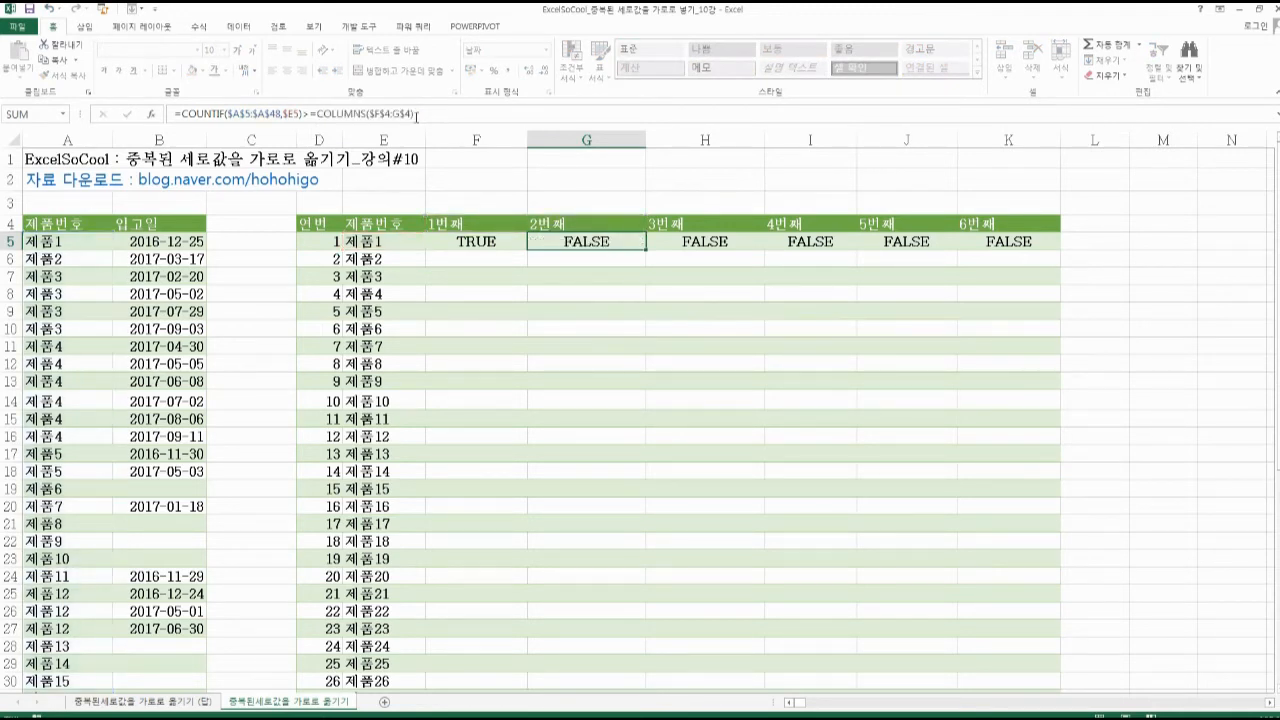
Fill the formulas in F5:K5 down to row 31
left_click(490, 244)
left_click_drag(776, 251, 1062, 251)
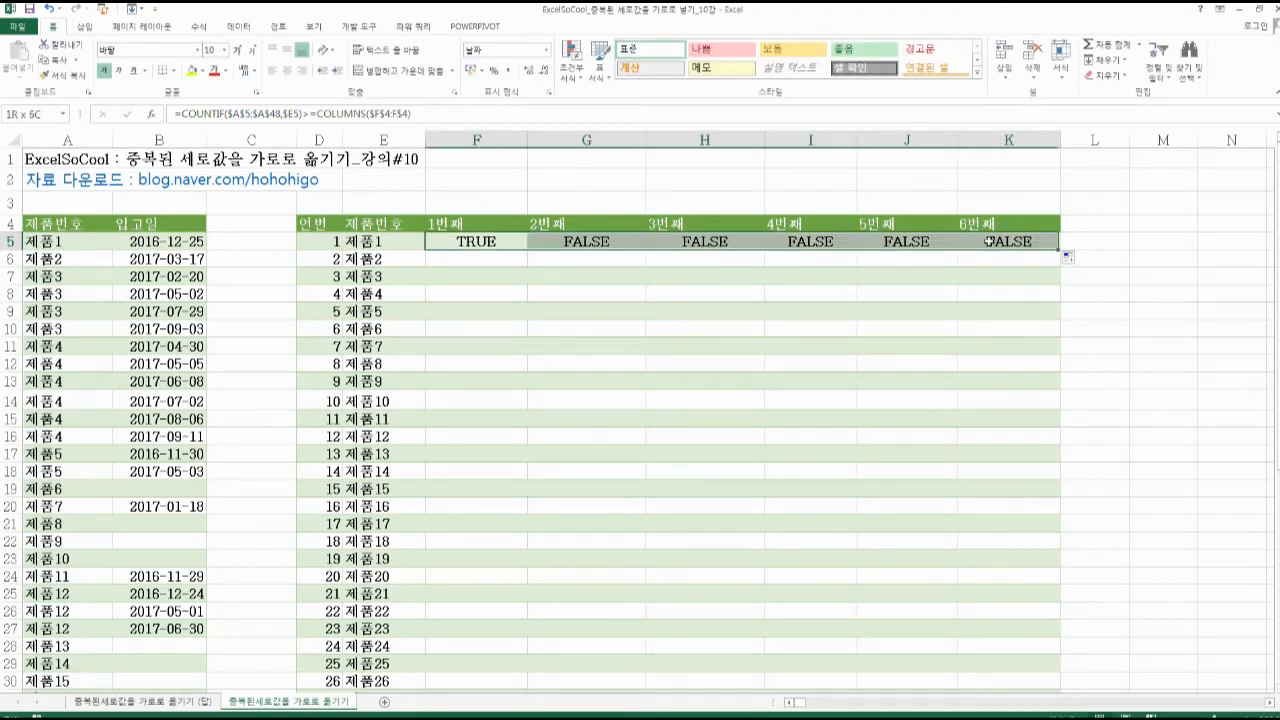
double_click(1062, 250)
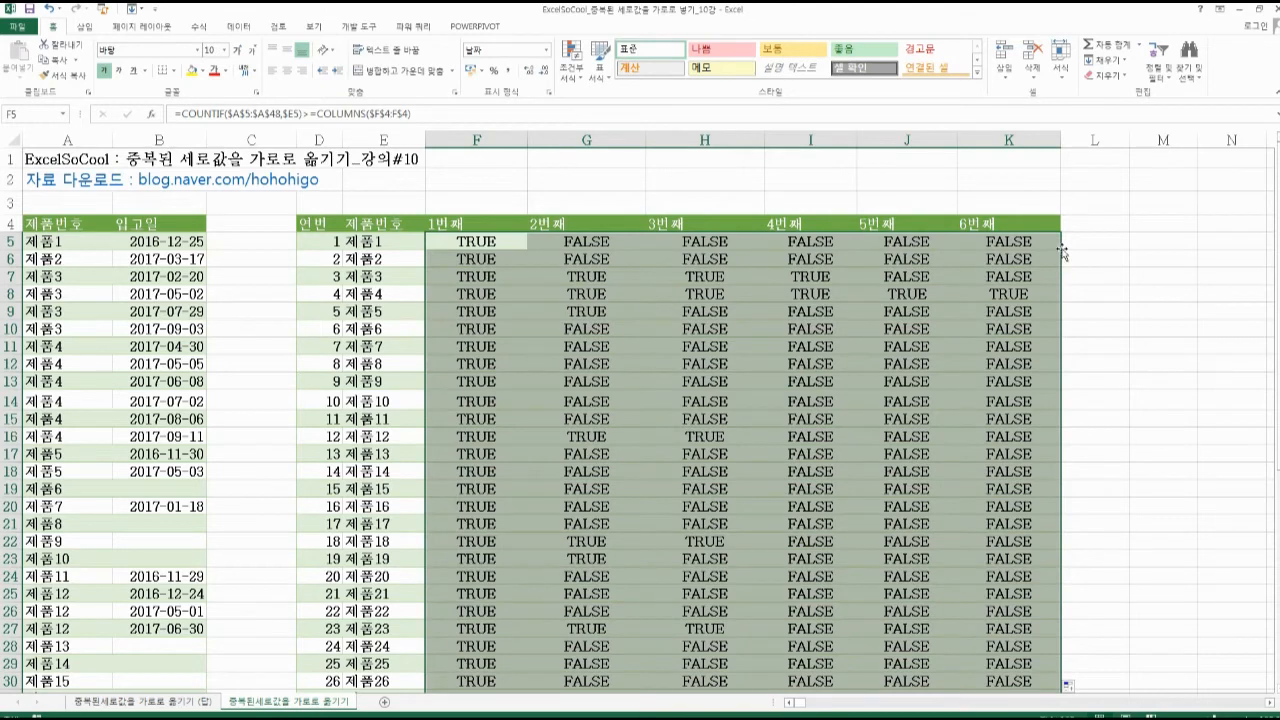
Compare the logical results of 제품2 and 제품3 with the 제품3 receipt dates in B7:B10
left_click(403, 256)
left_click(471, 262)
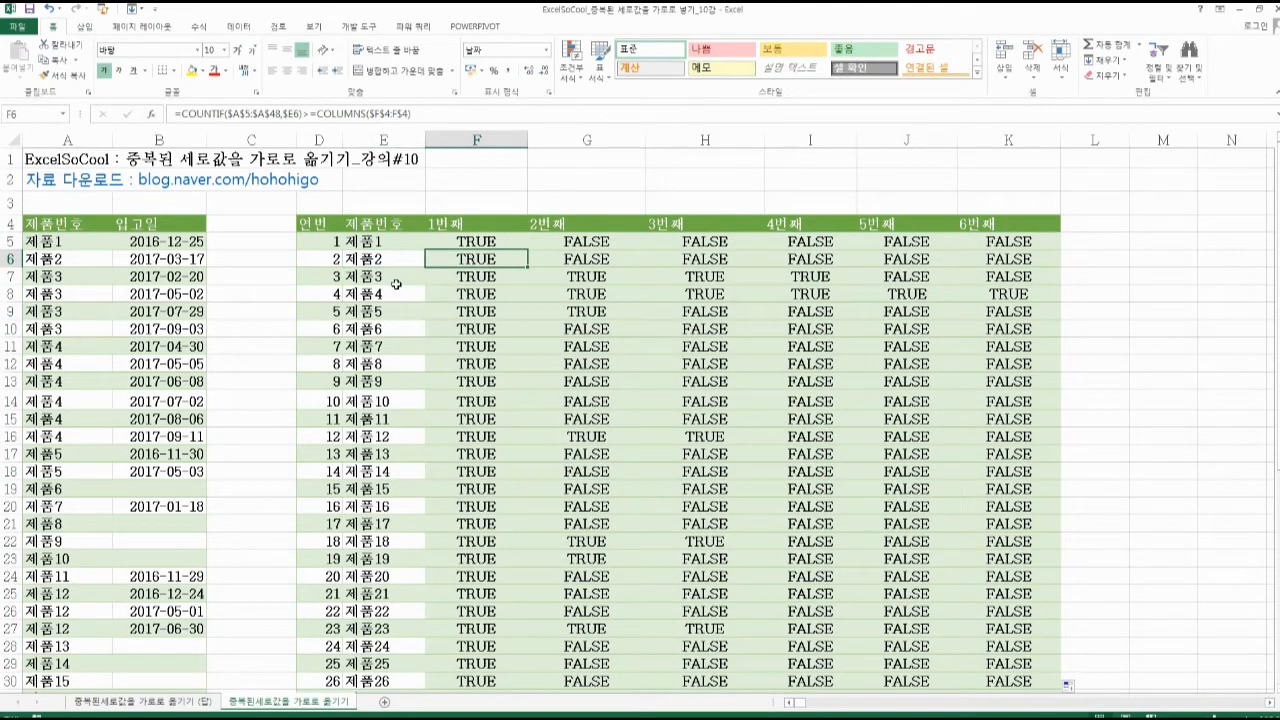
left_click(390, 281)
left_click_drag(490, 280, 790, 285)
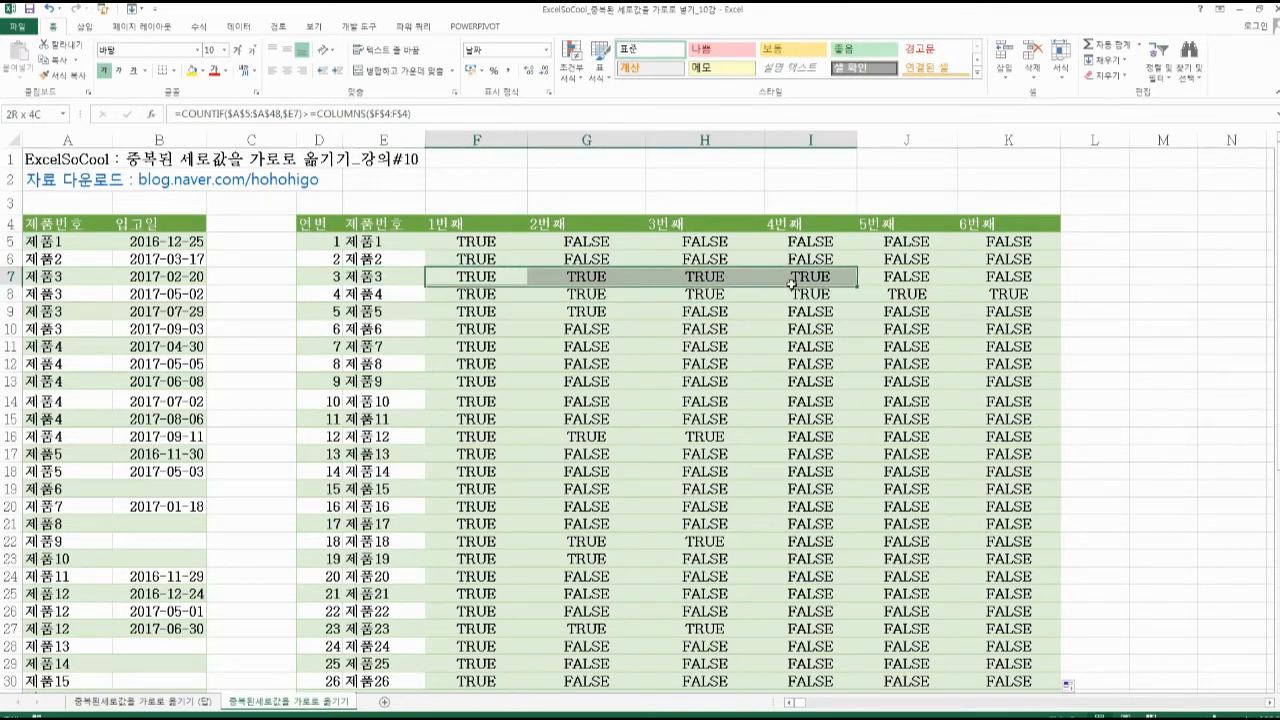
left_click(178, 278)
left_click_drag(178, 277, 180, 328)
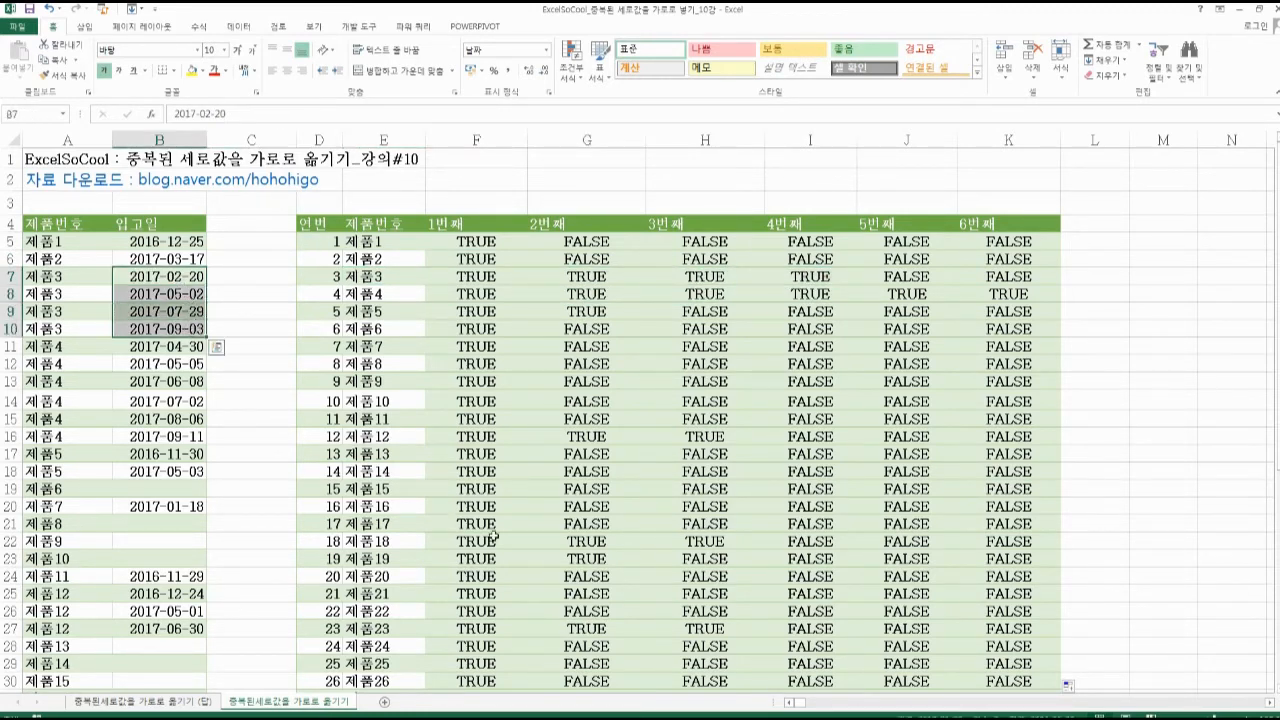
Compare the logical results of 제품19 in F23:G23 with its receipt dates in the source list
left_click(531, 555)
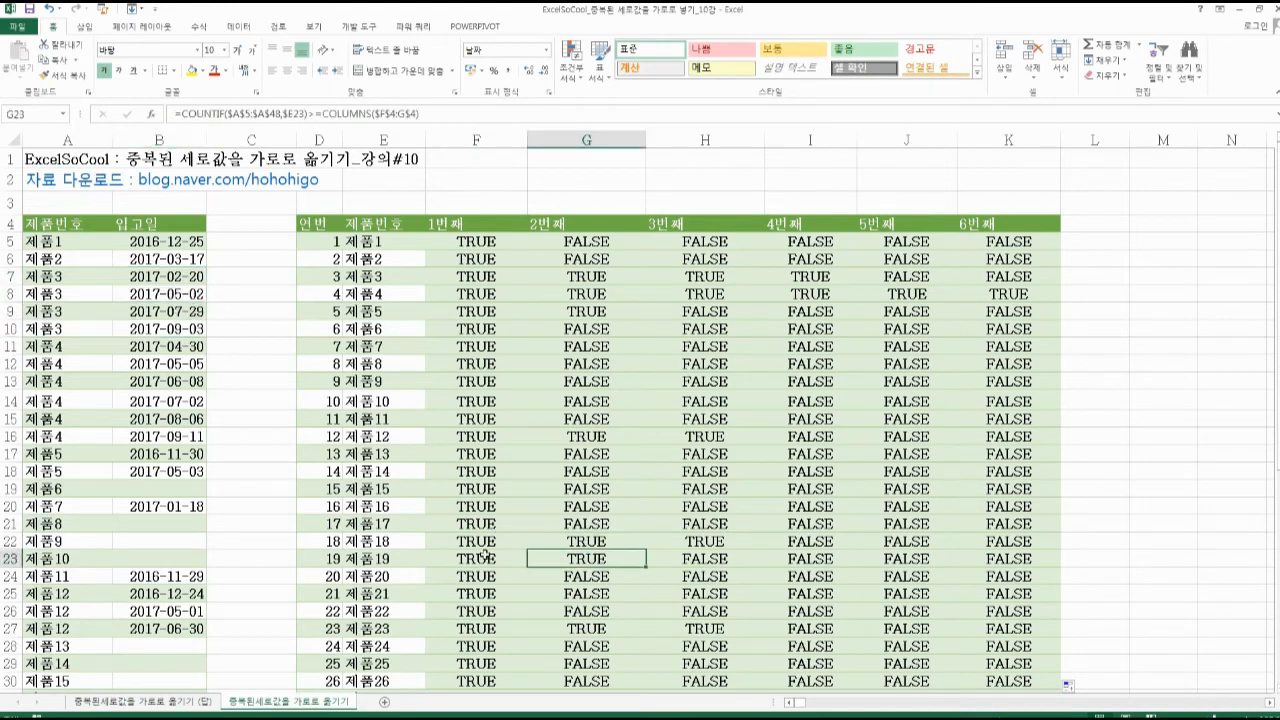
left_click_drag(457, 560, 568, 556)
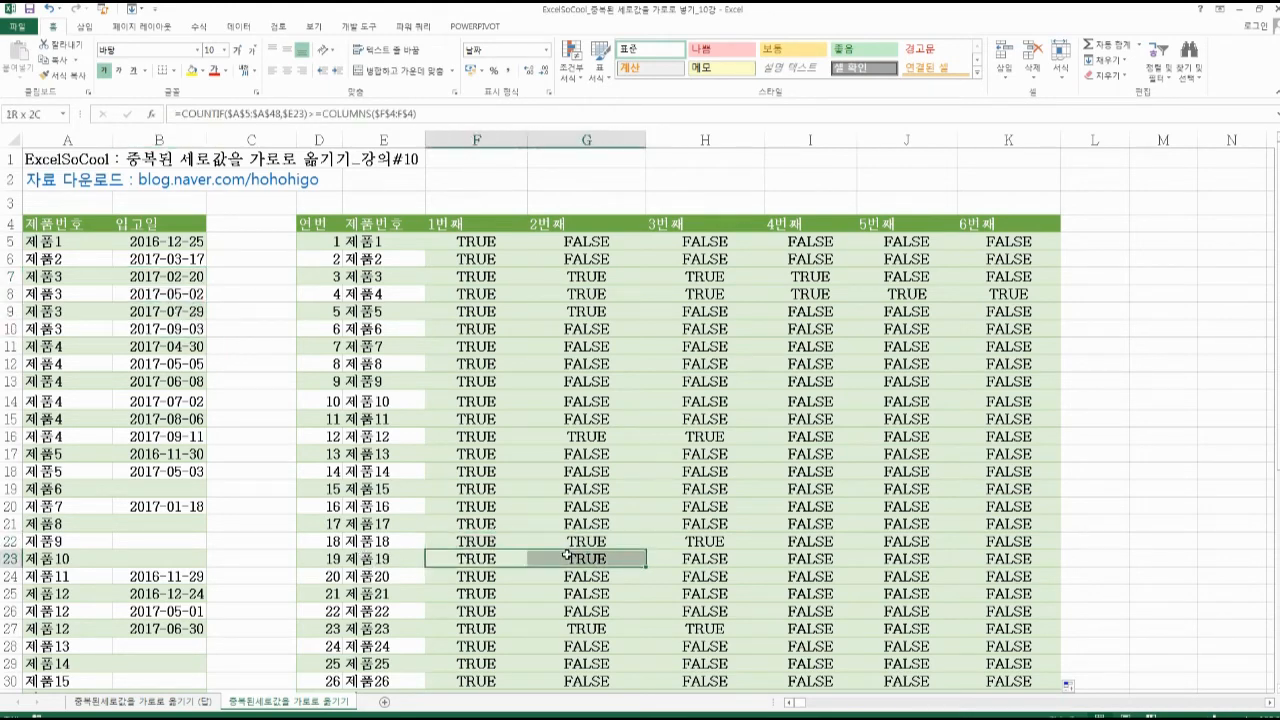
left_click(70, 576)
scroll(100, 570, "down", 2)
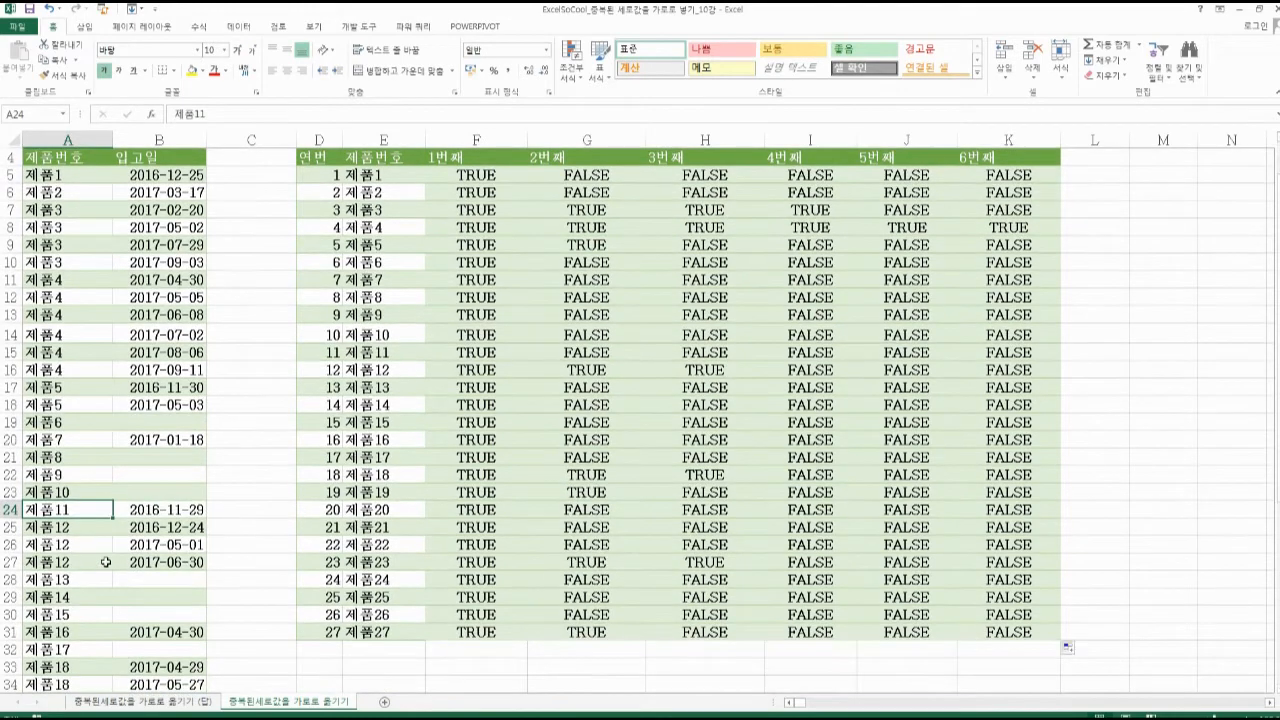
scroll(142, 644, "down", 1)
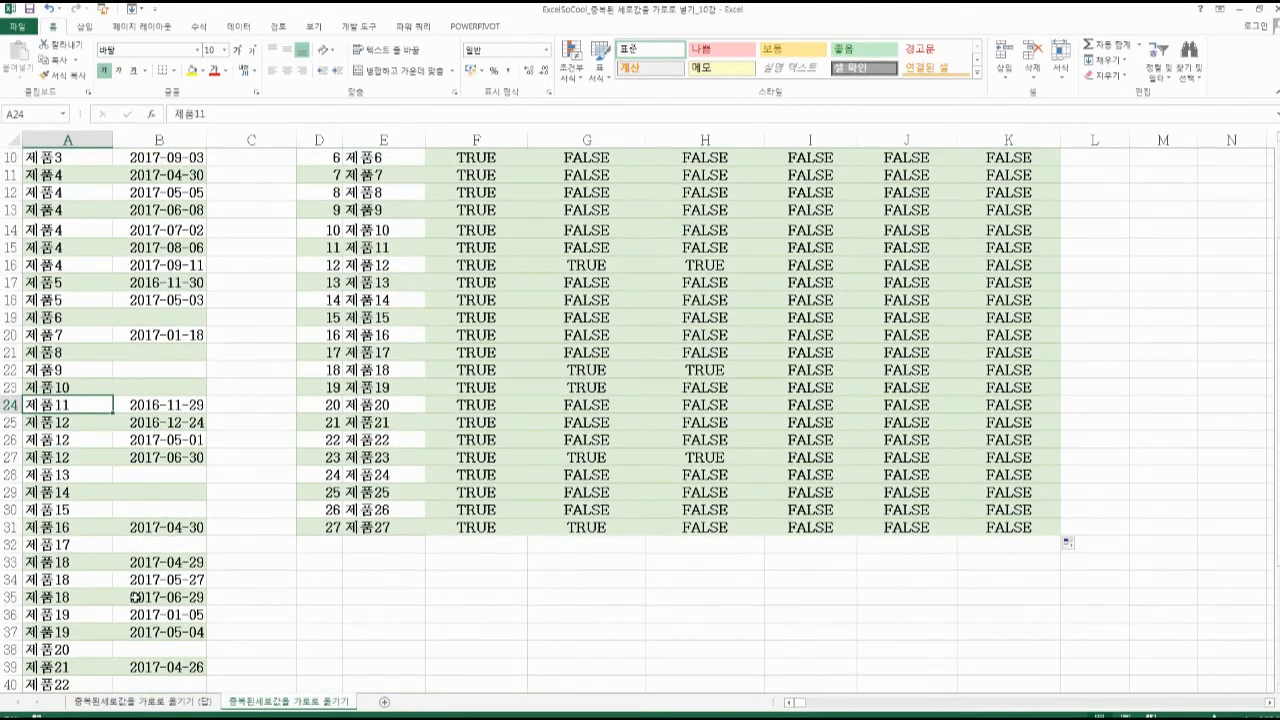
left_click_drag(138, 611, 156, 636)
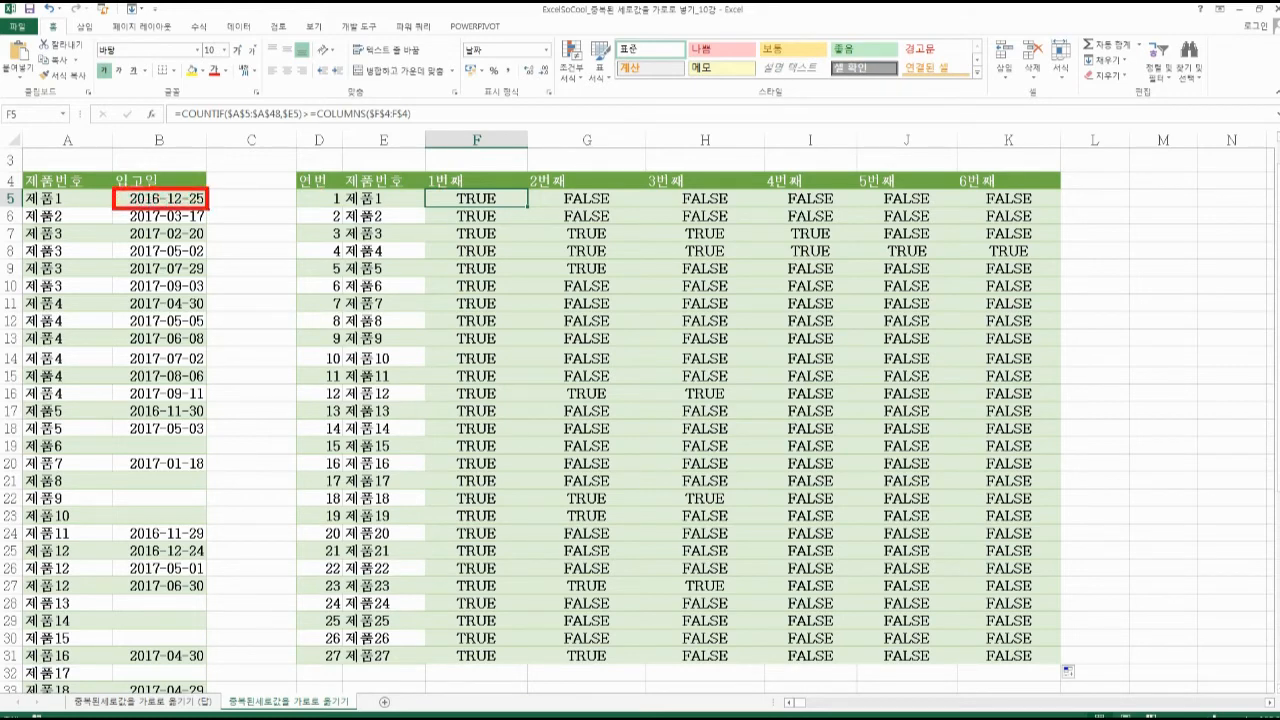
Wrap the existing COUNTIF and COLUMNS comparison in F5 in an IF function as its logical test
left_click(183, 113)
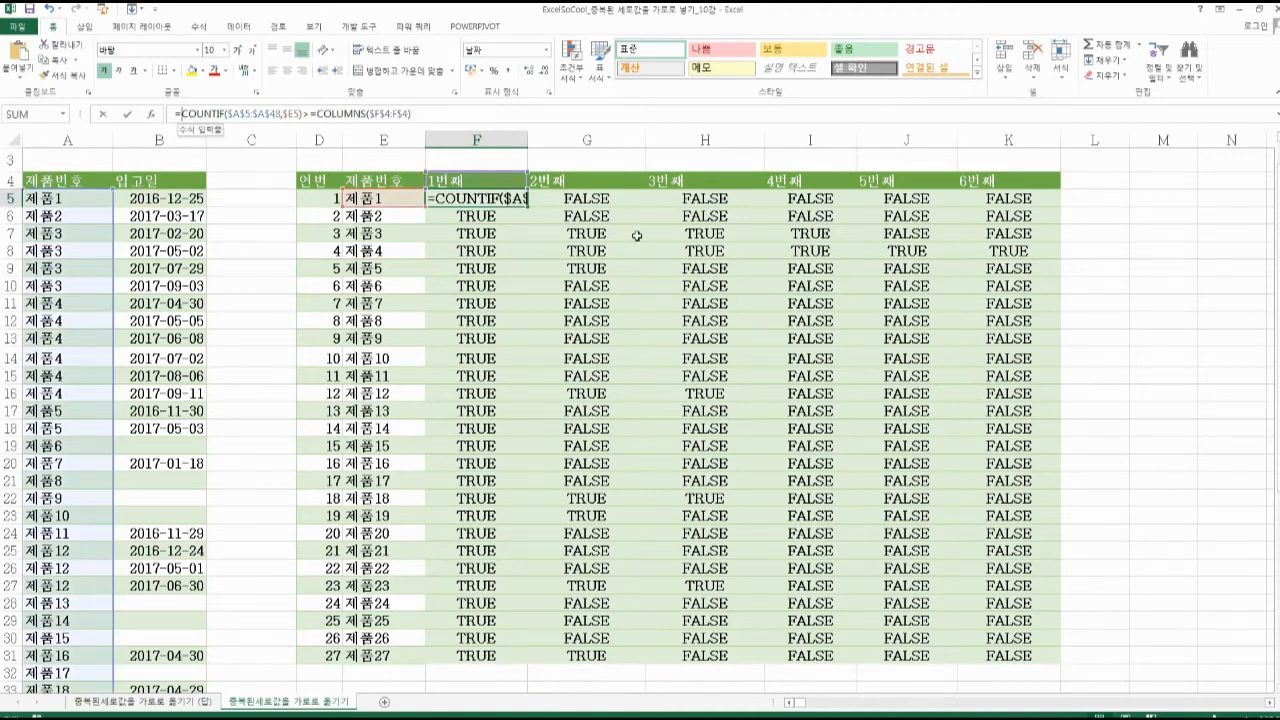
type("if")
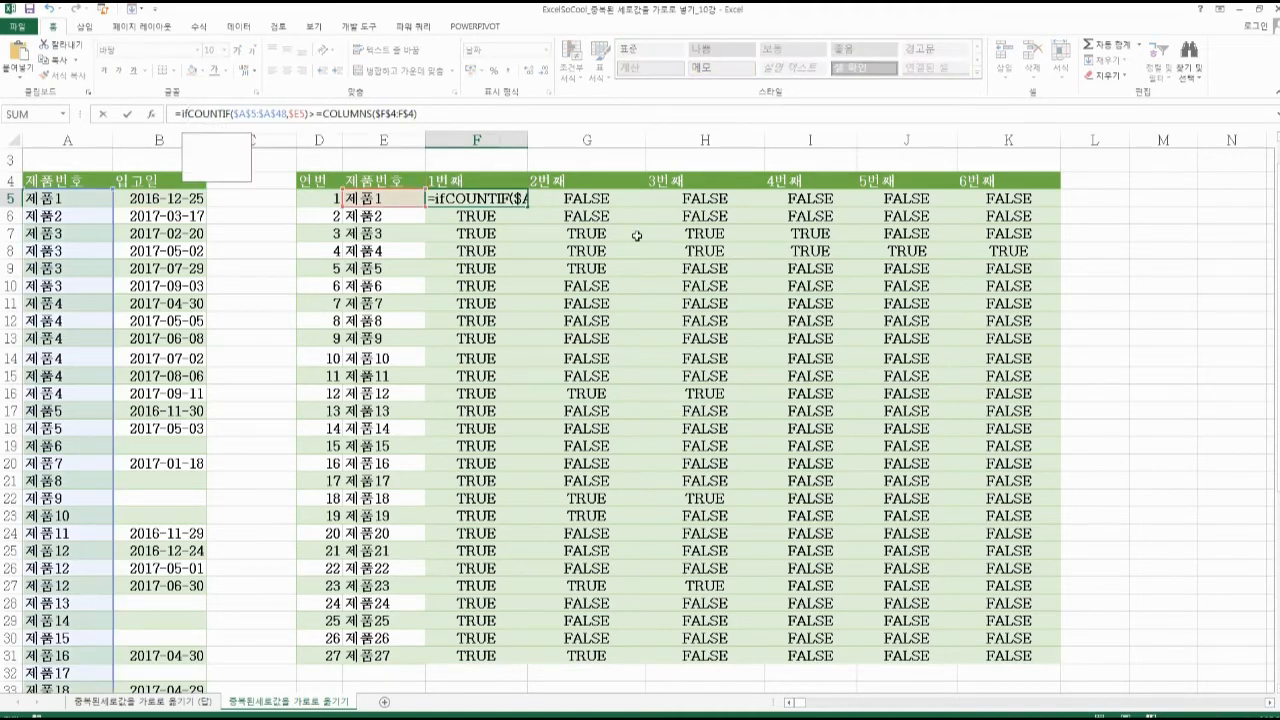
type("(")
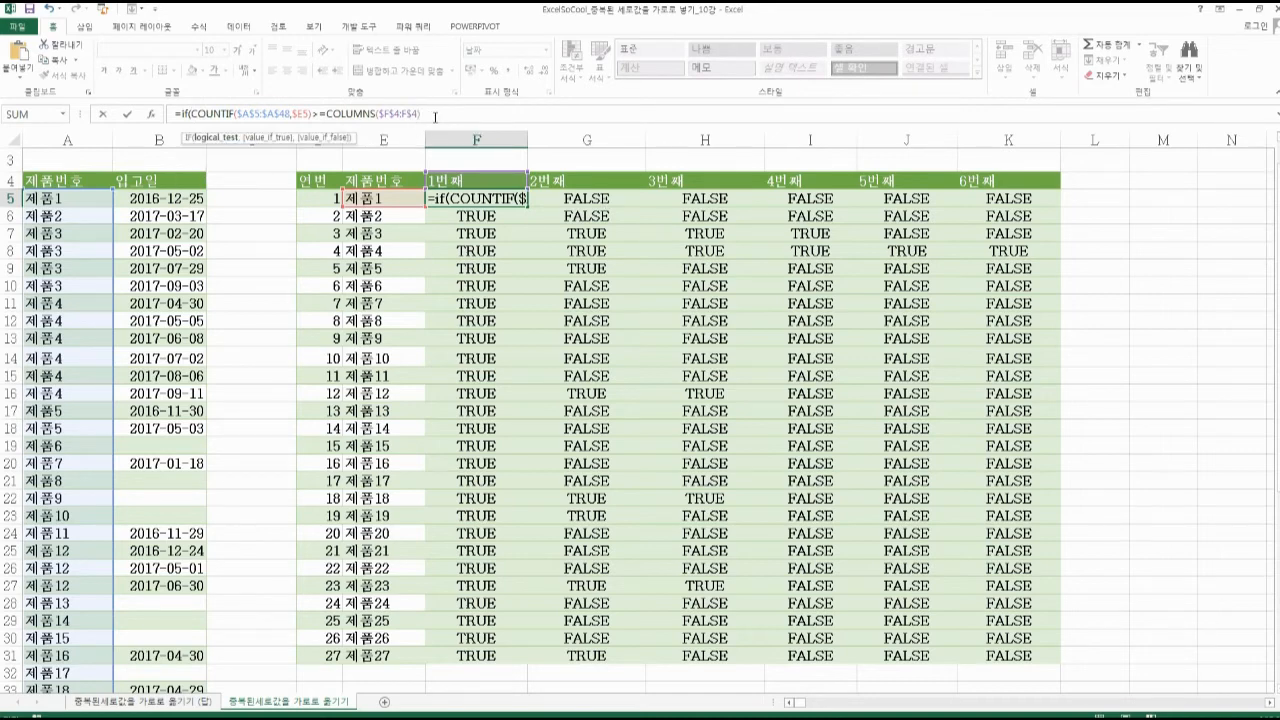
type(",")
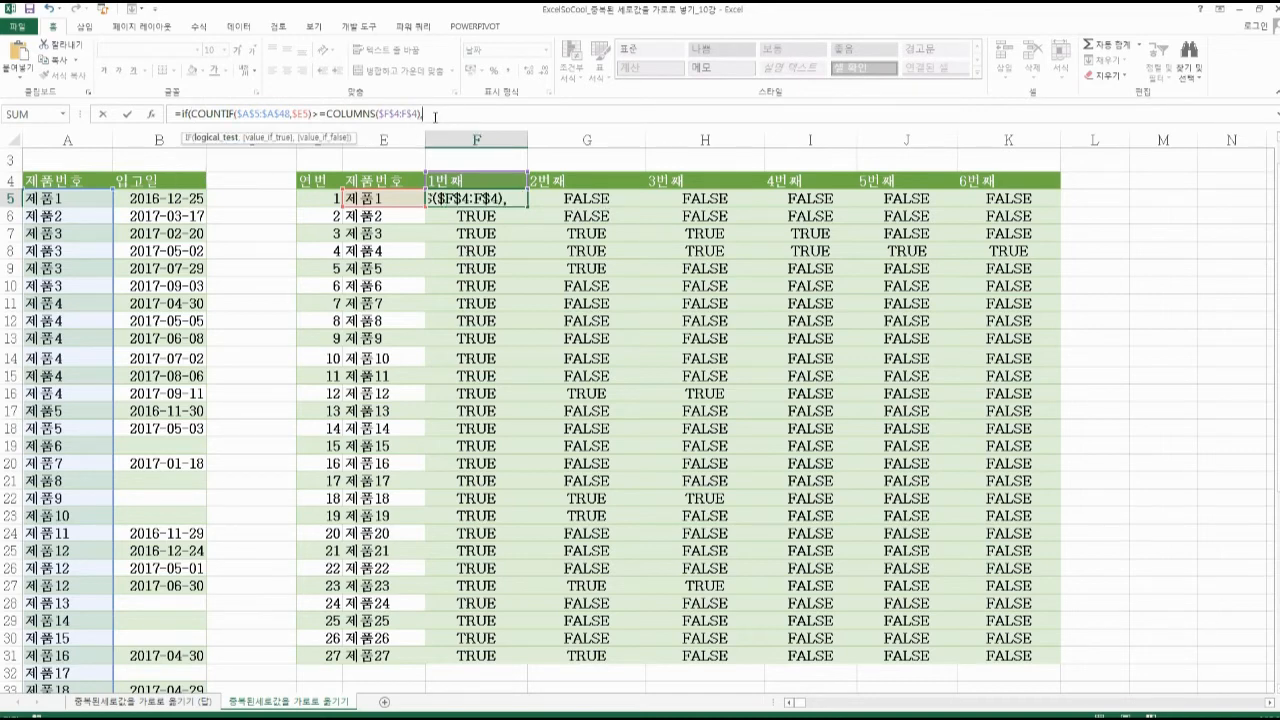
Start an INDEX function as the IF's true value in F5, with the absolute range $A$5:$B$48 as its array
type("in")
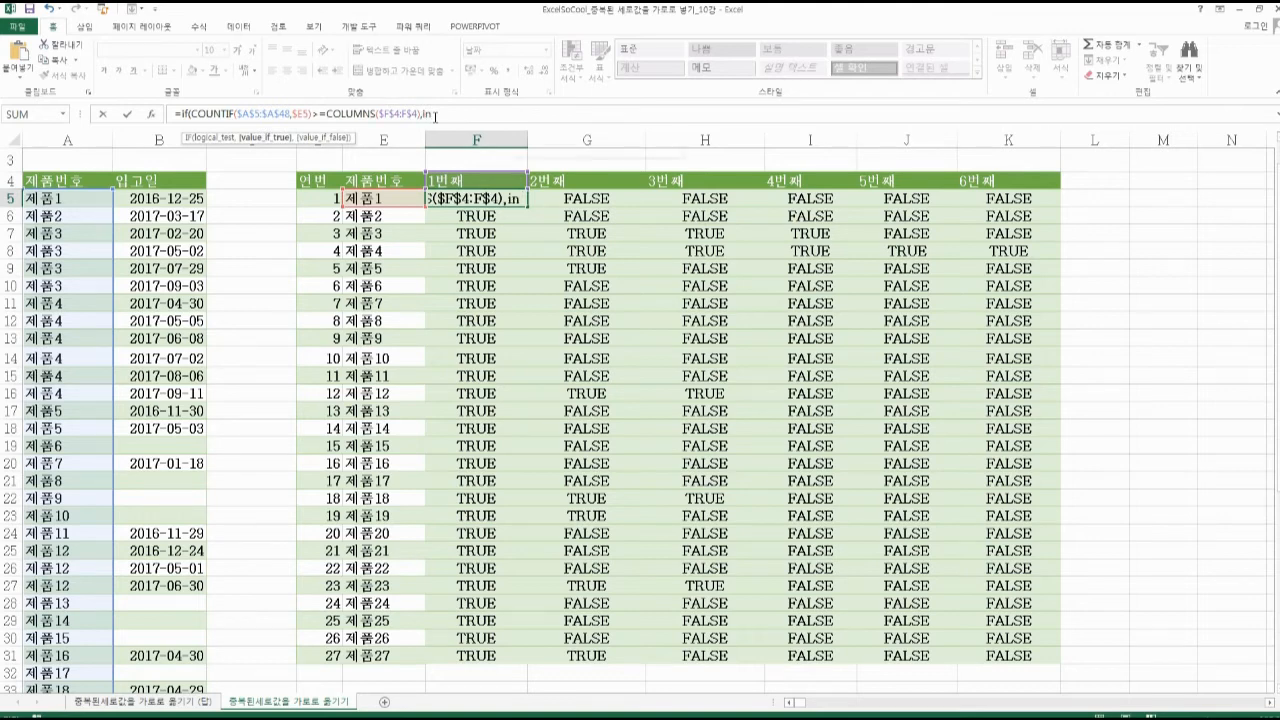
type("dex")
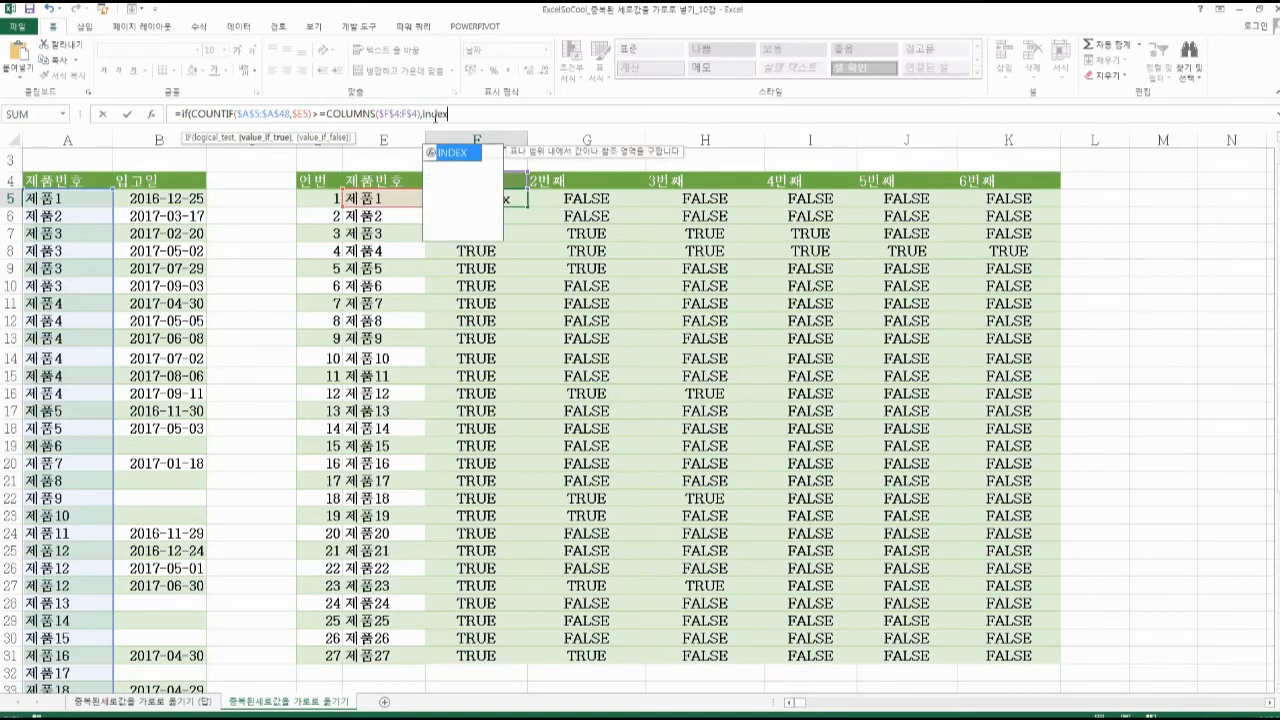
type("(")
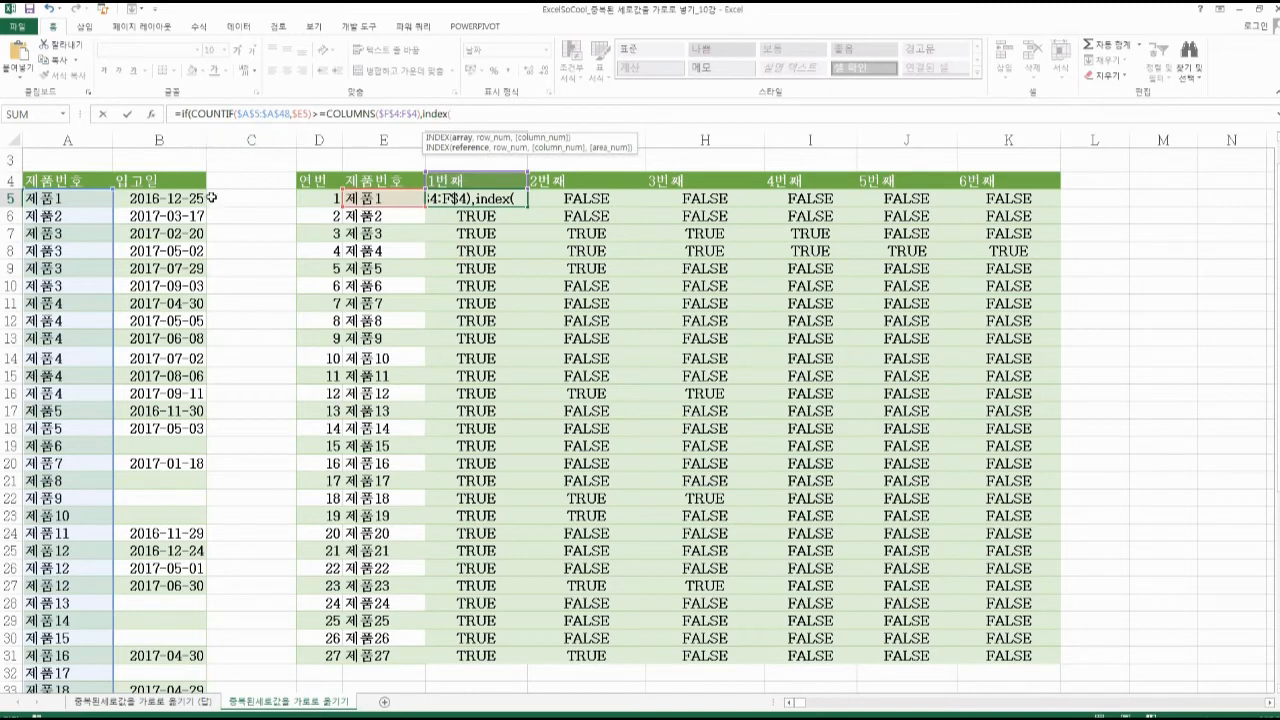
left_click(88, 198)
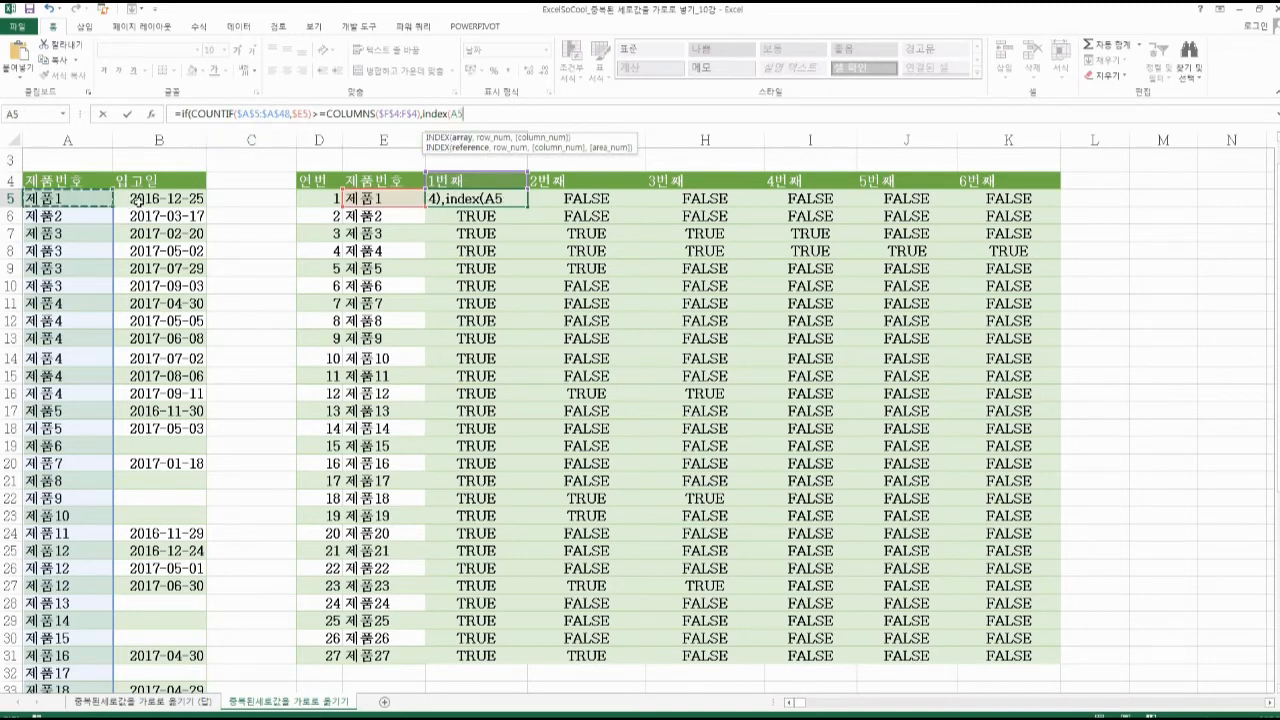
left_click_drag(139, 200, 146, 200)
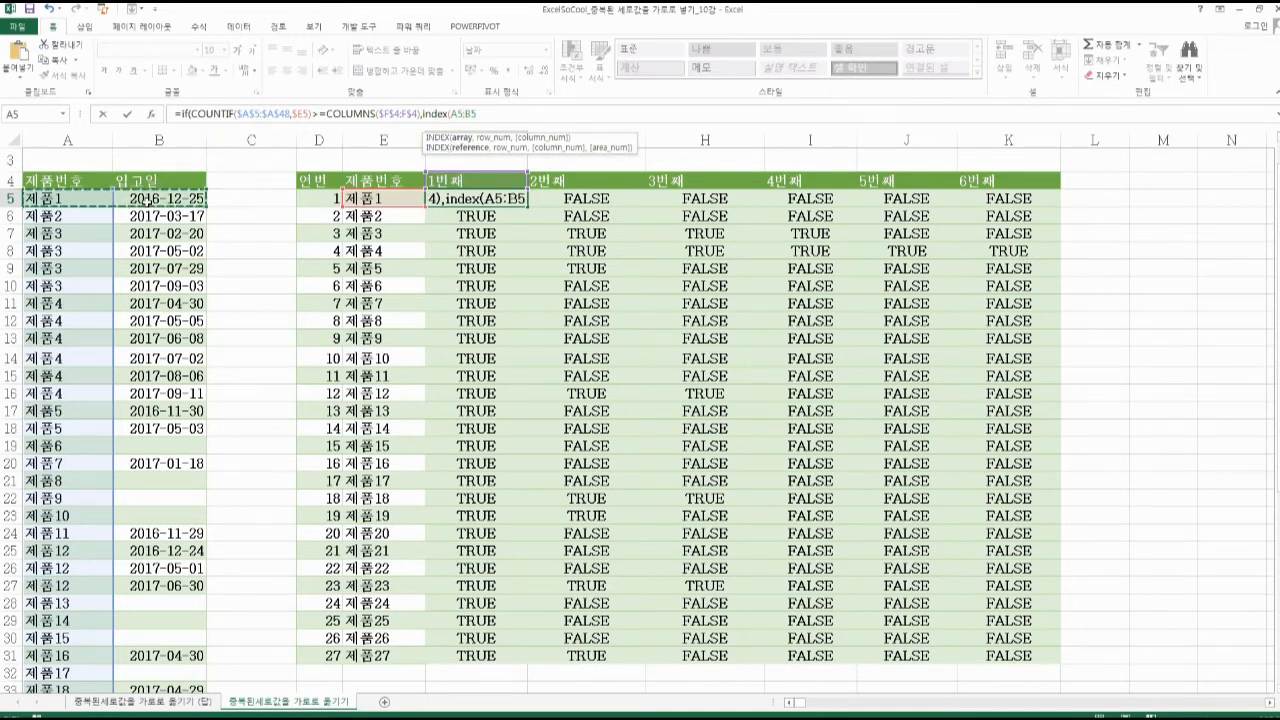
key("ctrl+shift+Down")
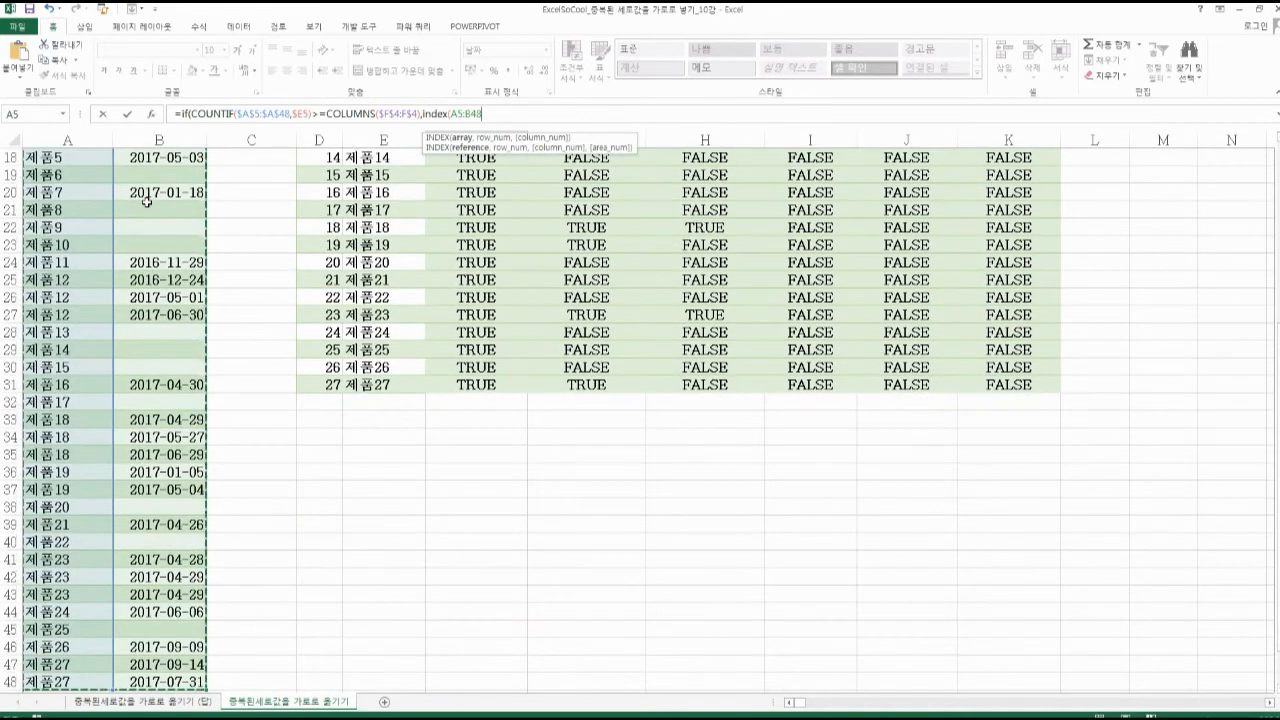
key("F4")
type(",")
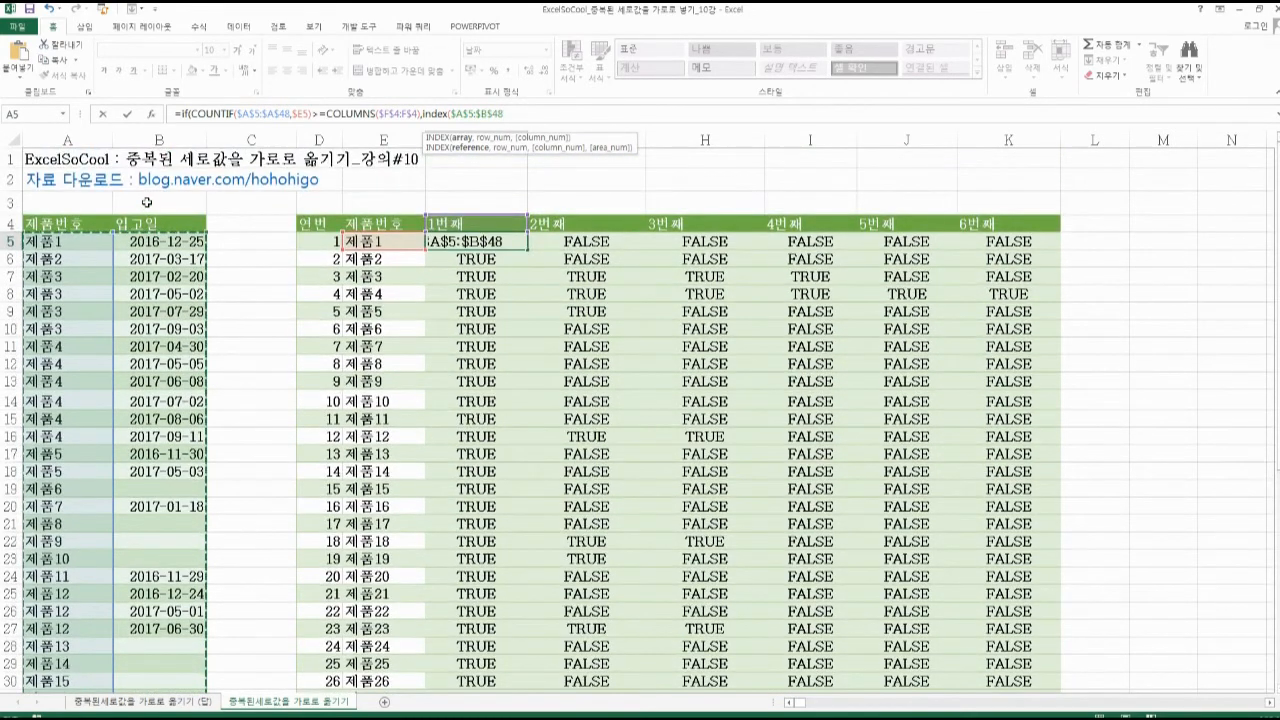
Add MATCH($E5,$A$5:$A$48,0) as the INDEX row number in the F5 formula, followed by a plus sign
type("m")
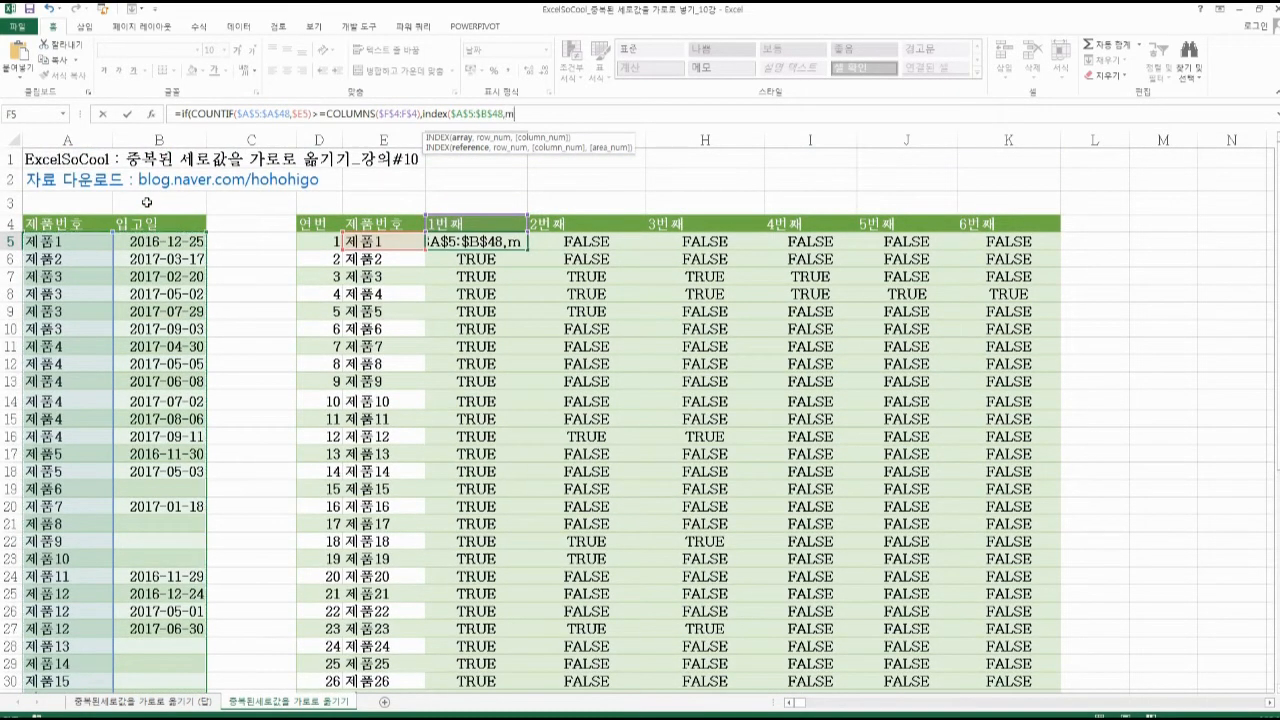
type("atch(")
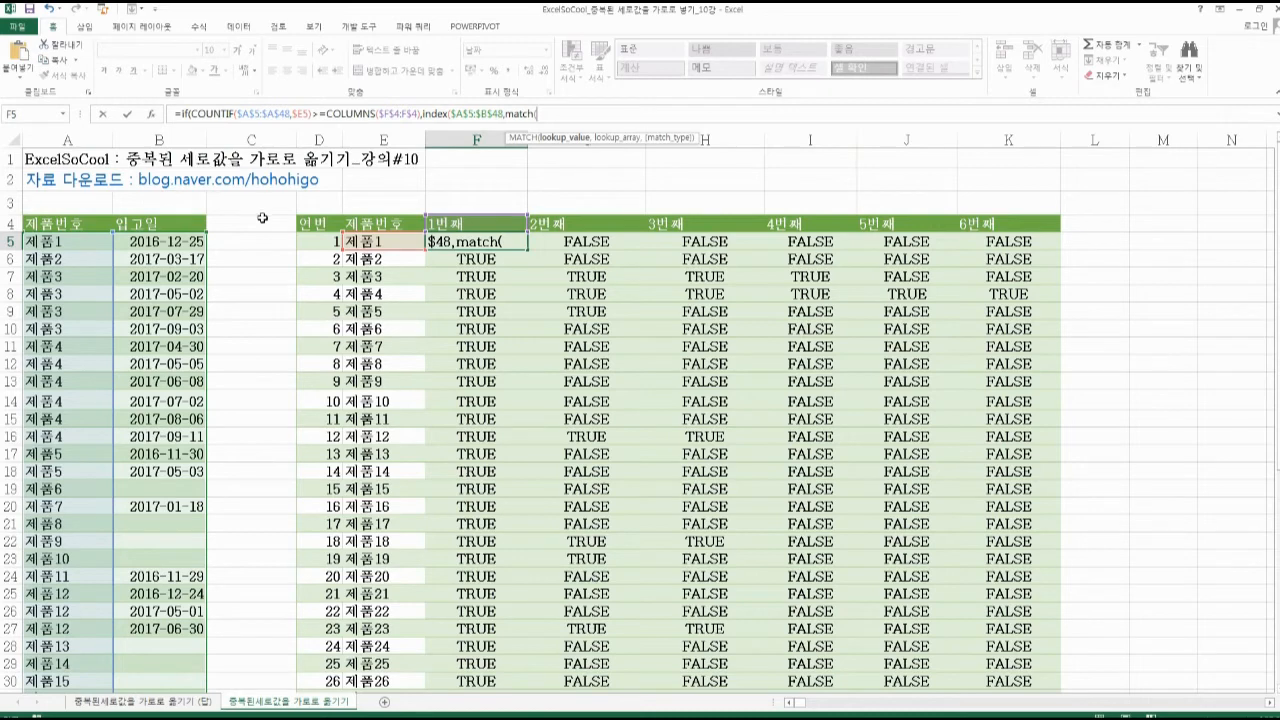
left_click(365, 243)
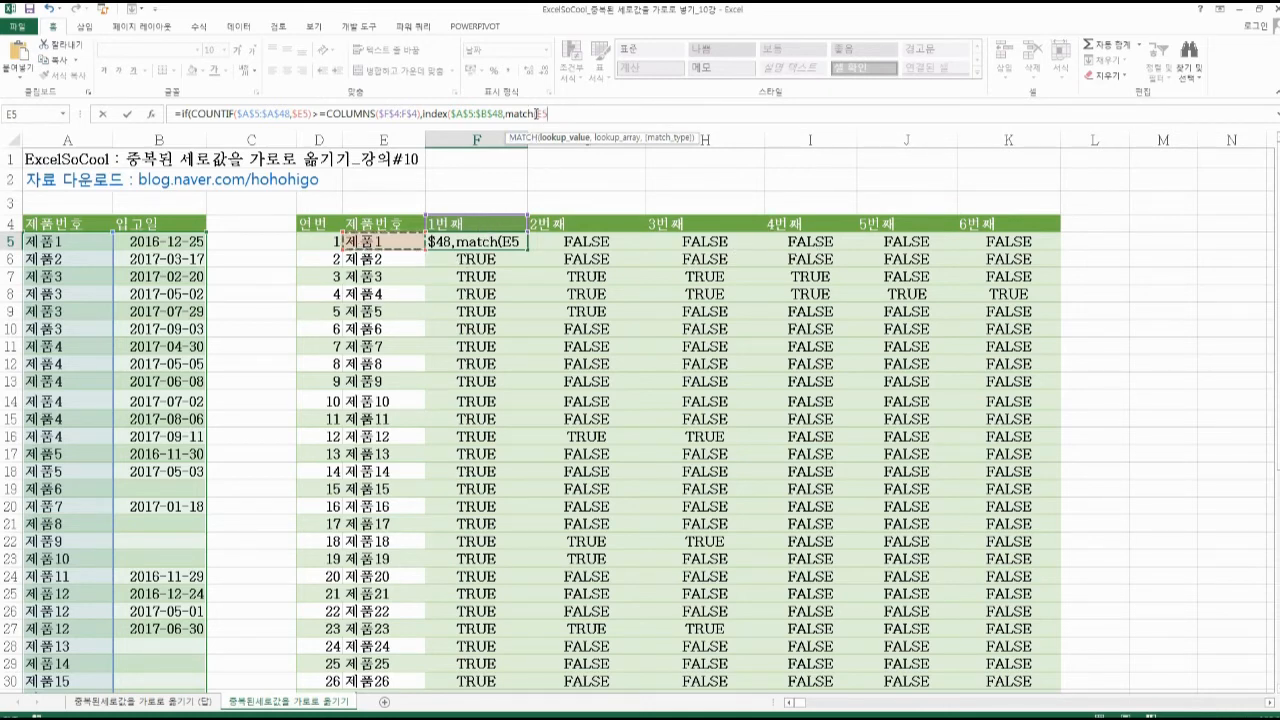
left_click(537, 113)
type("$48,")
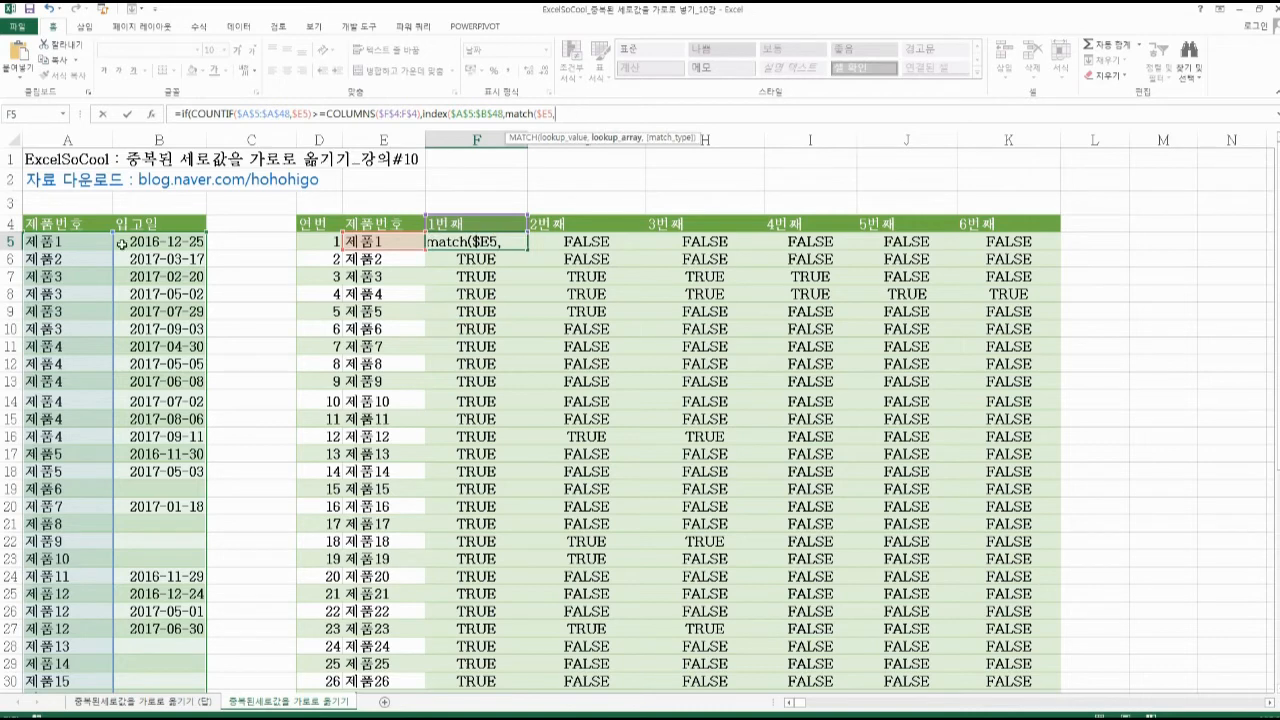
left_click(59, 242)
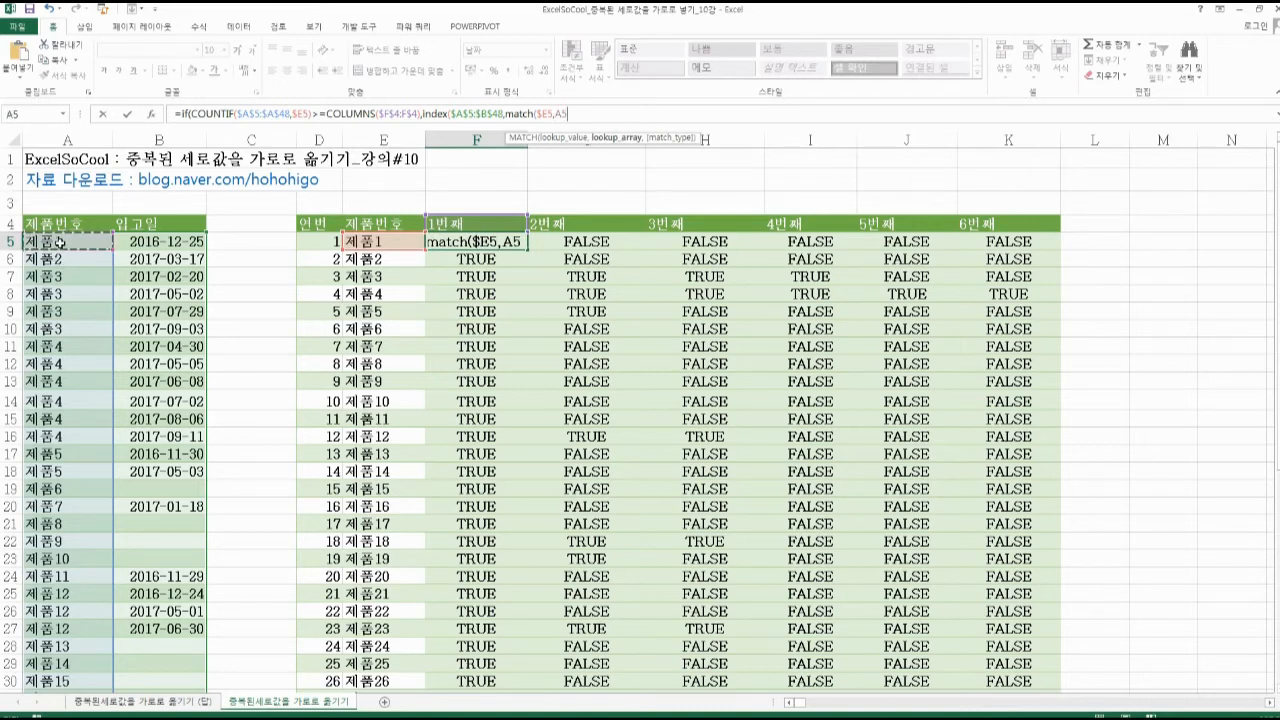
key("ctrl+shift+Down")
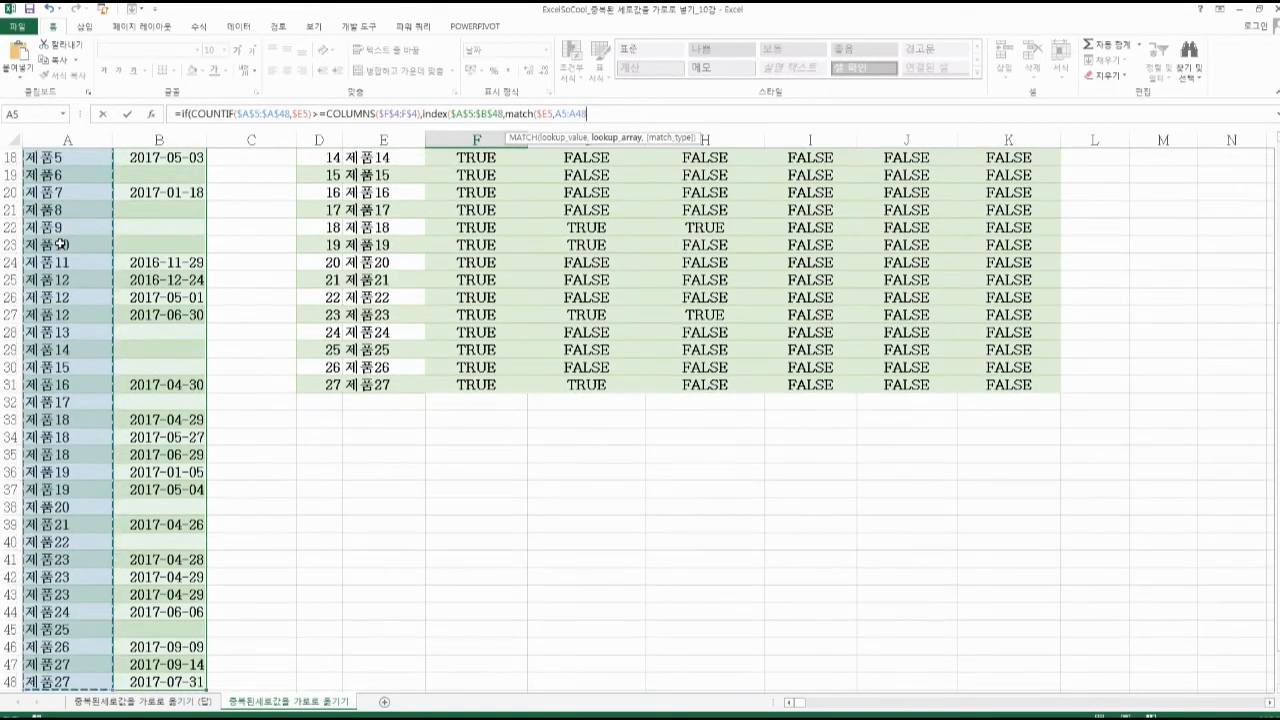
scroll(59, 243, "up", 6)
key("F4")
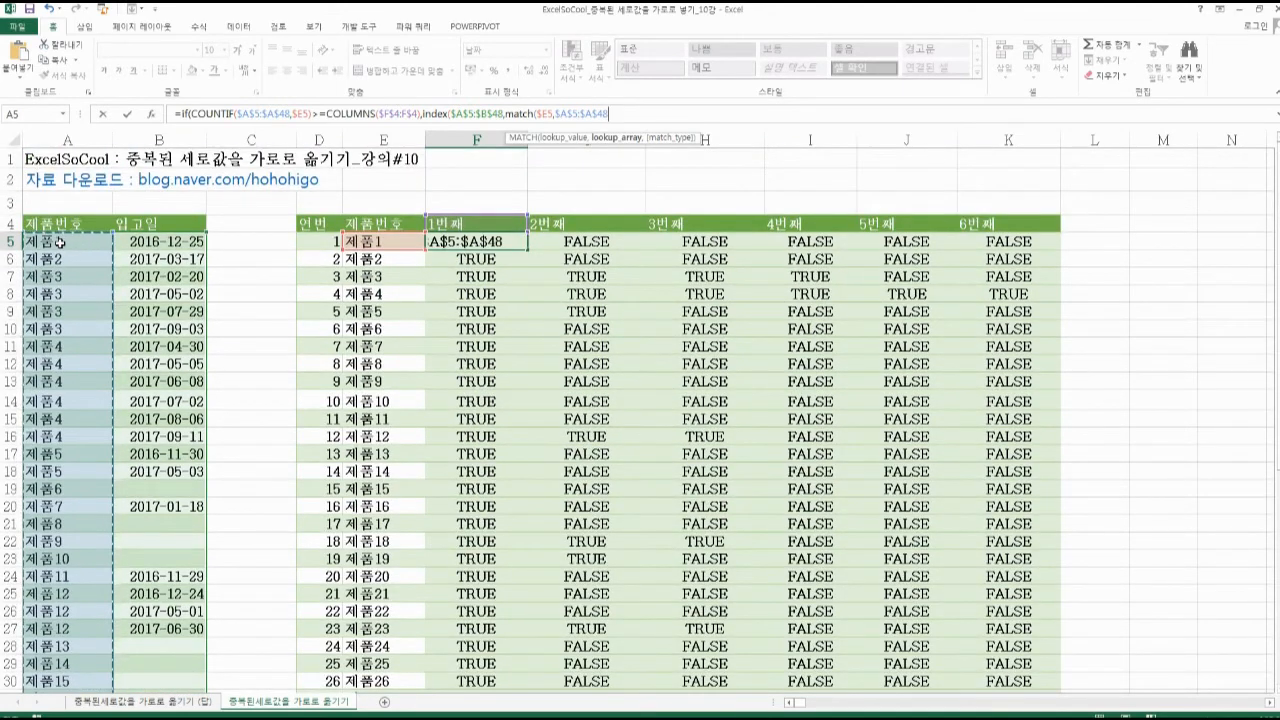
type(",0)+")
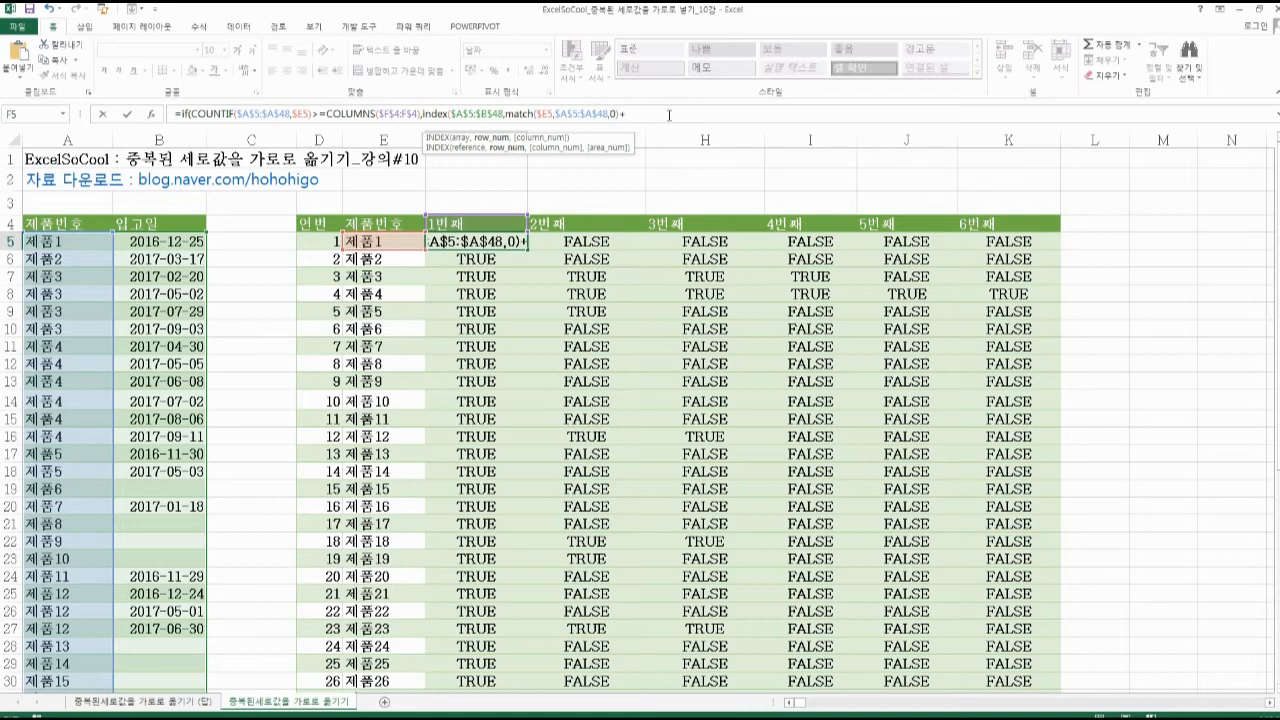
Complete the row number in the F5 formula by adding COLUMNS($F$4:F$4)-1 to the MATCH result
type("col")
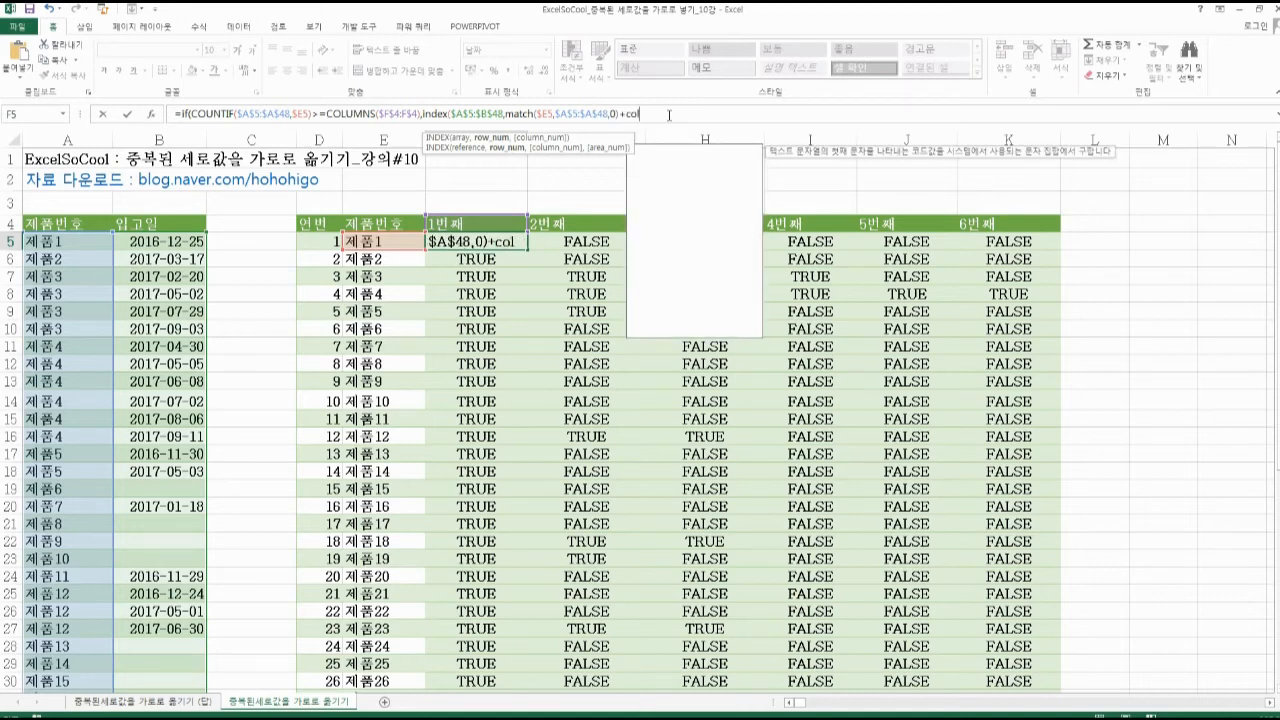
key("Down")
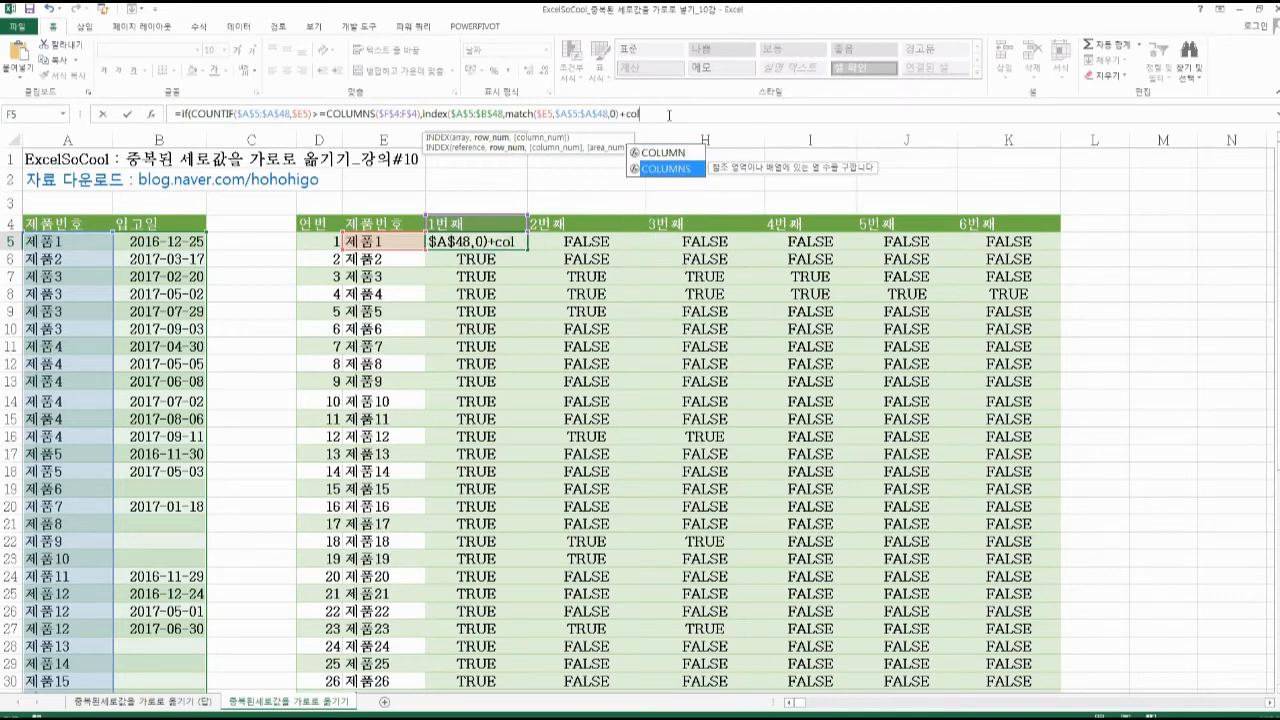
key("Tab")
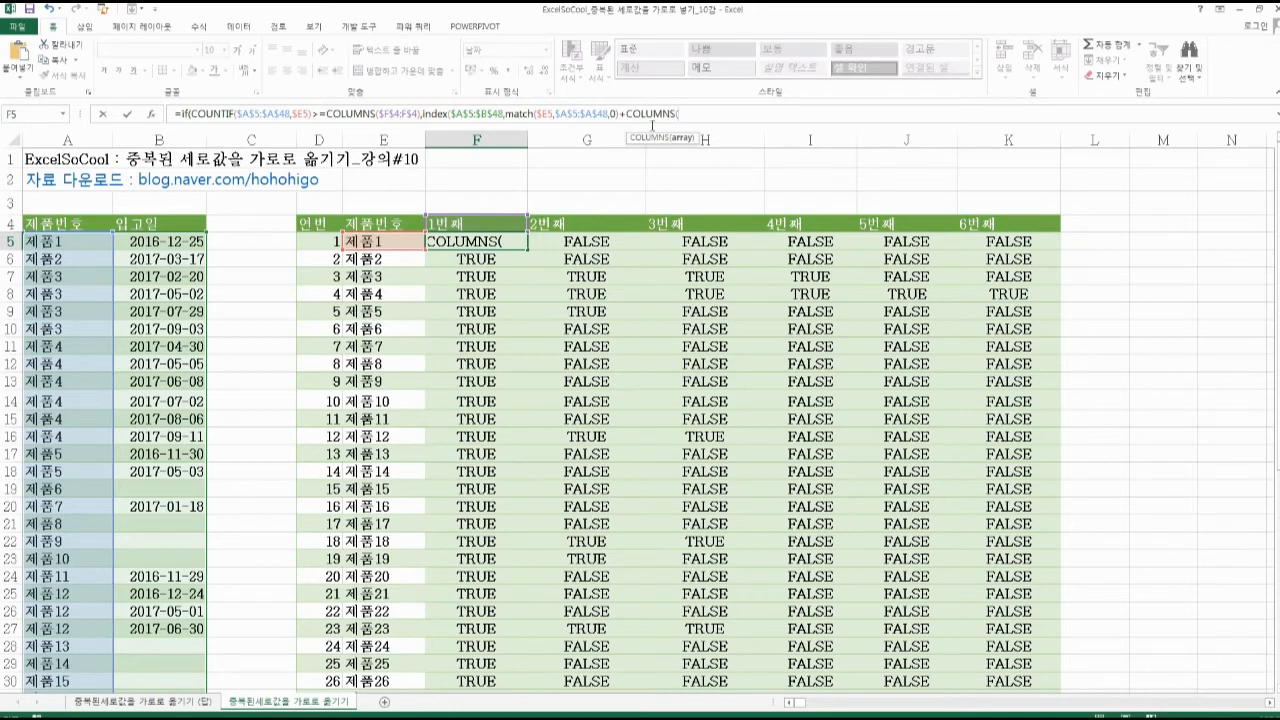
left_click(455, 224)
type(":F4")
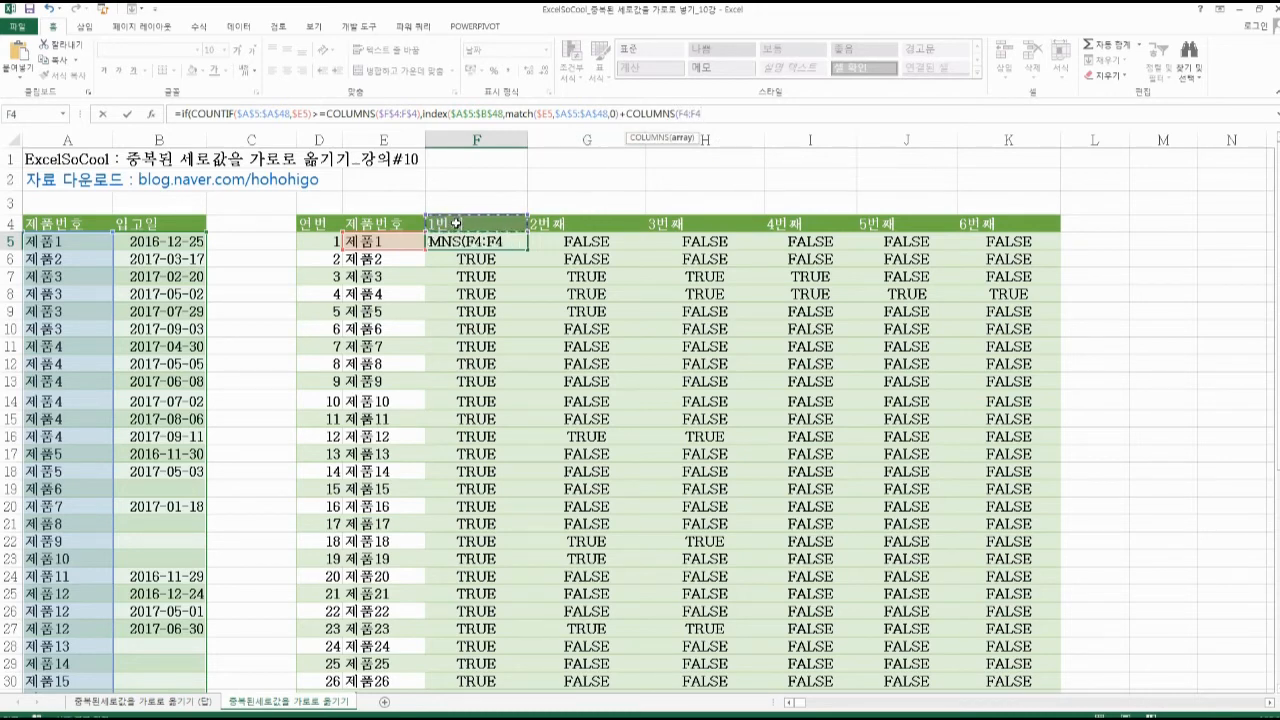
double_click(687, 113)
left_click(685, 113)
key("F4")
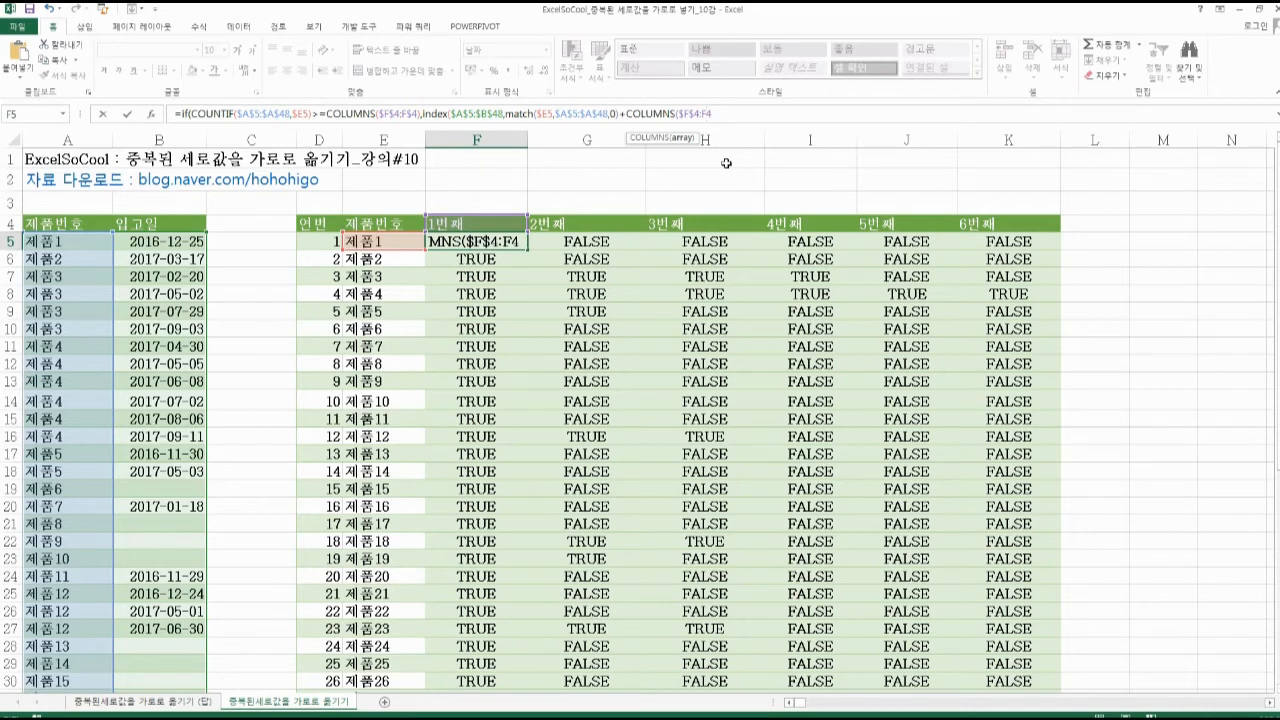
type("$4)-1")
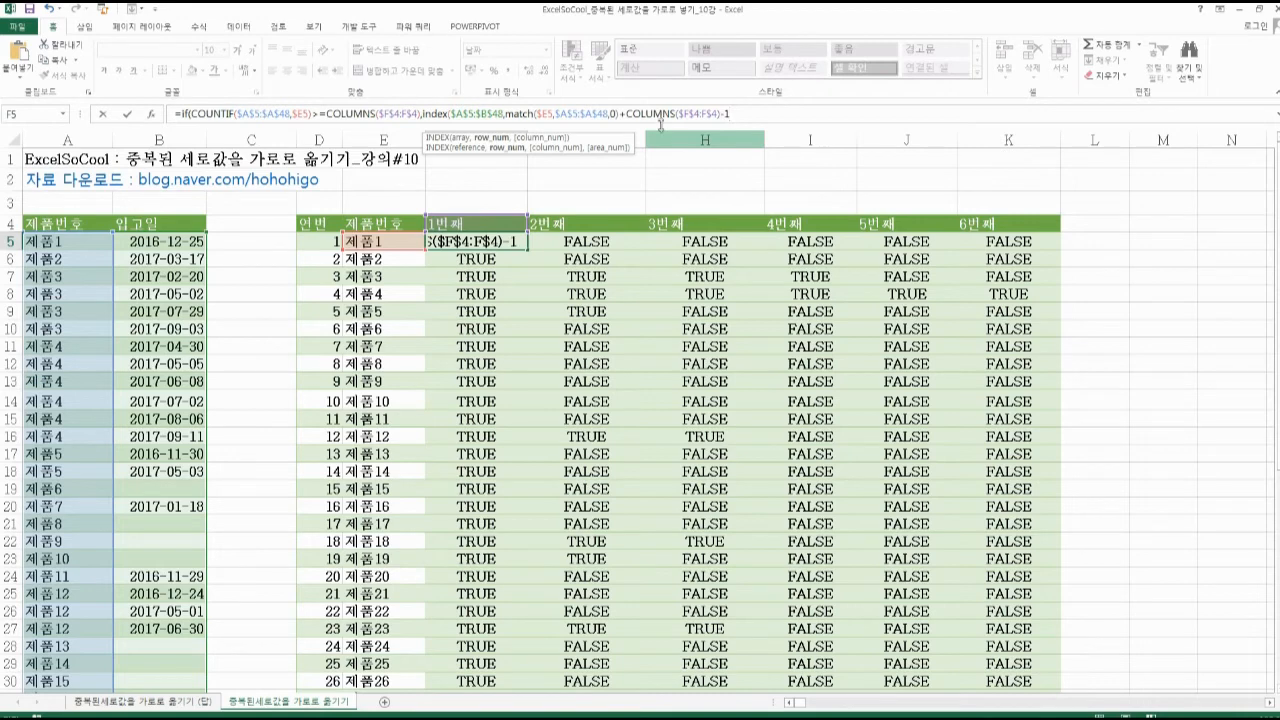
Evaluate the INDEX row-number expression and its COLUMNS part in F5, restoring each, and review the MATCH part
left_click_drag(506, 113, 735, 116)
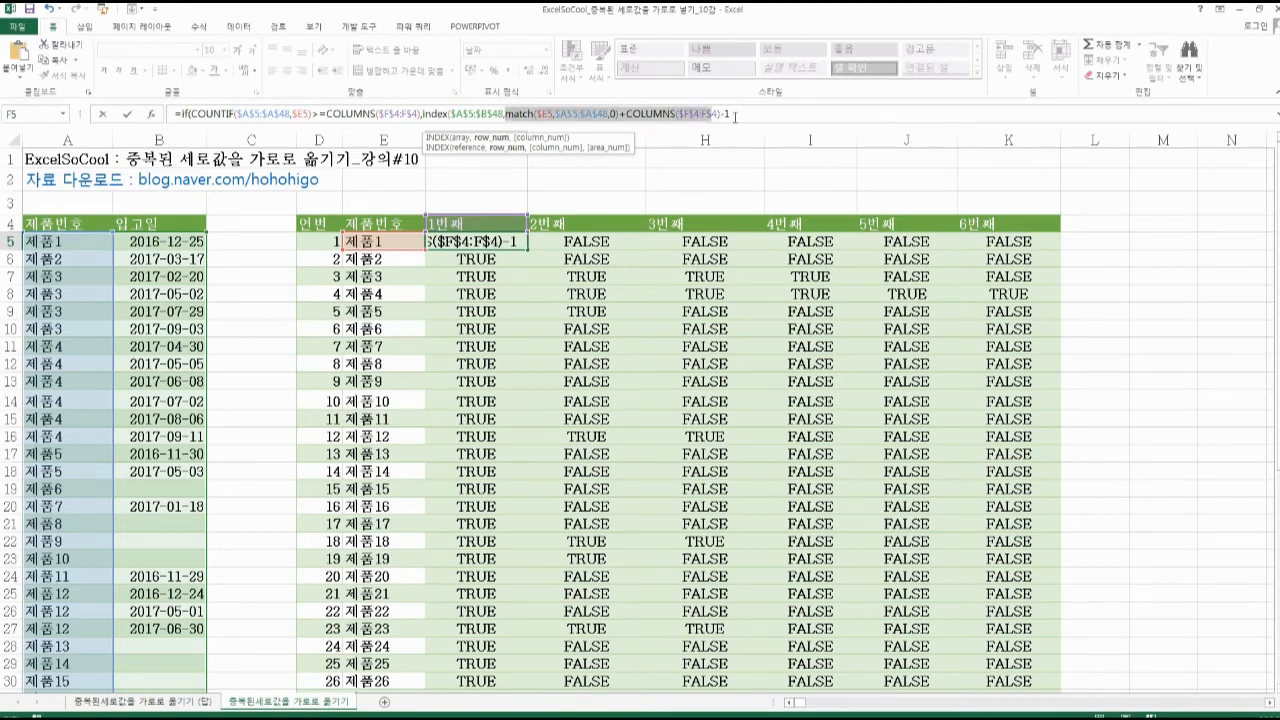
key("F9")
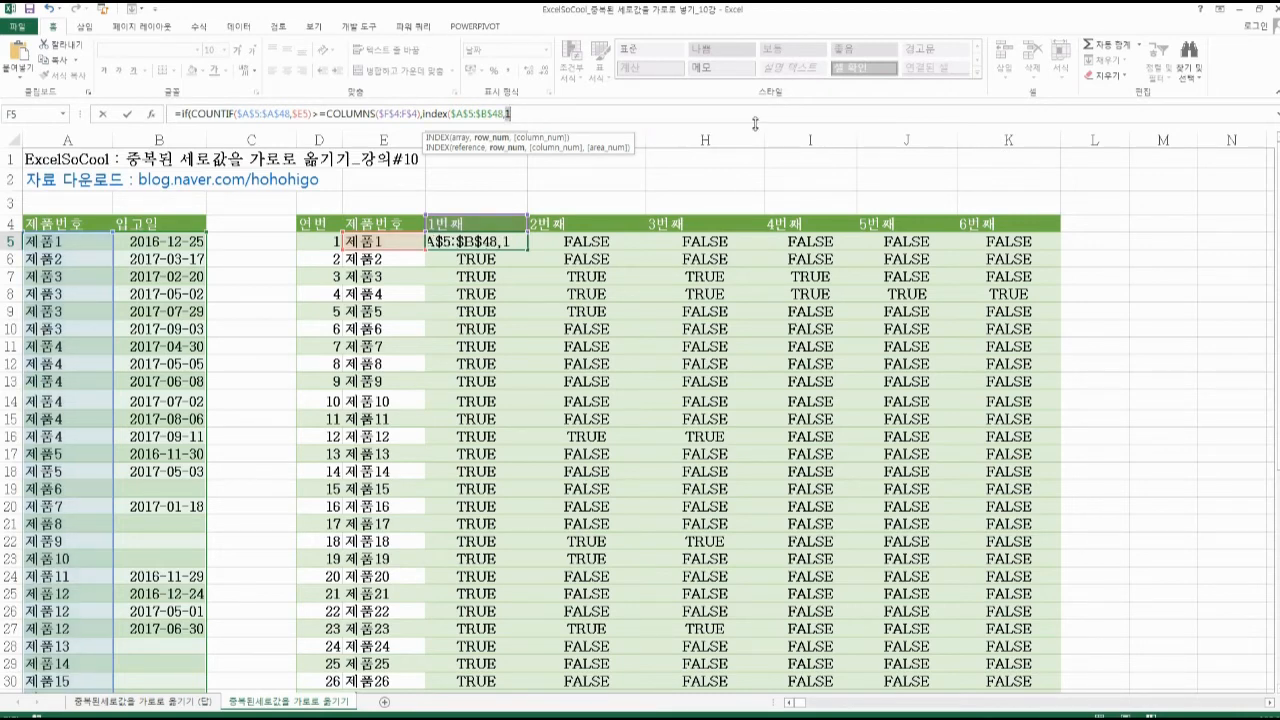
key("ctrl+z")
left_click_drag(625, 113, 719, 114)
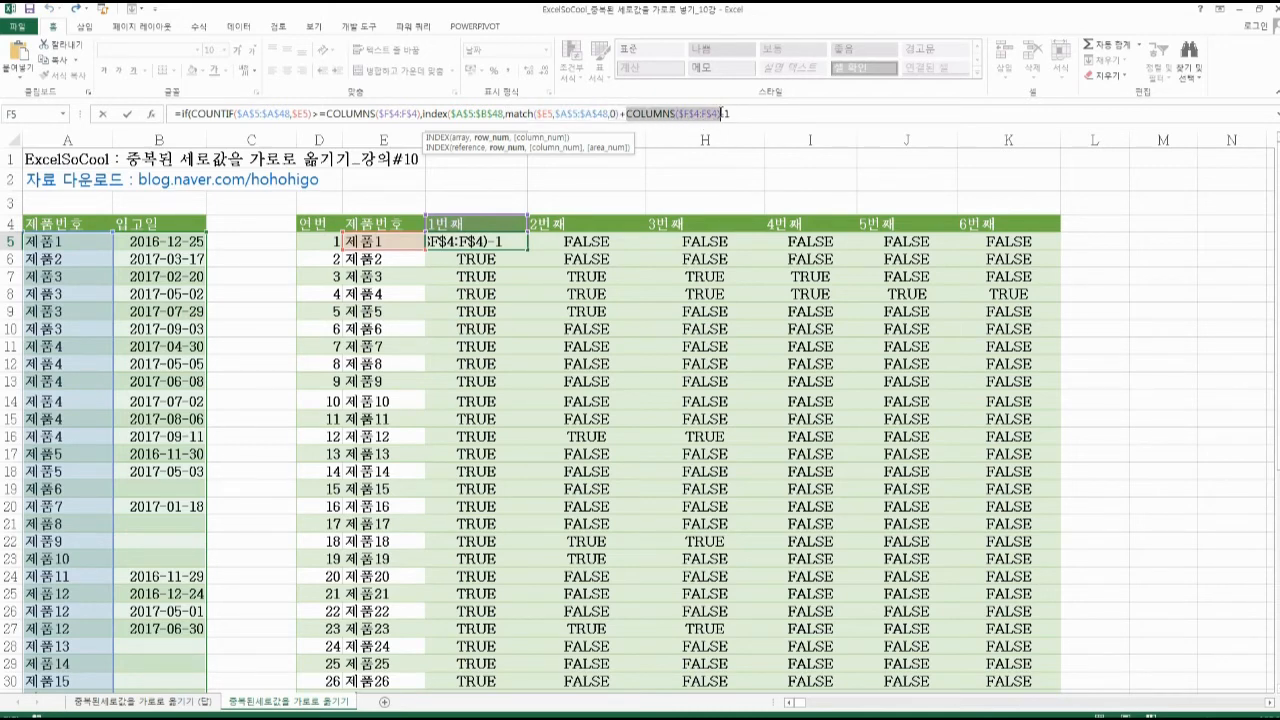
key("F9")
key("ctrl+z")
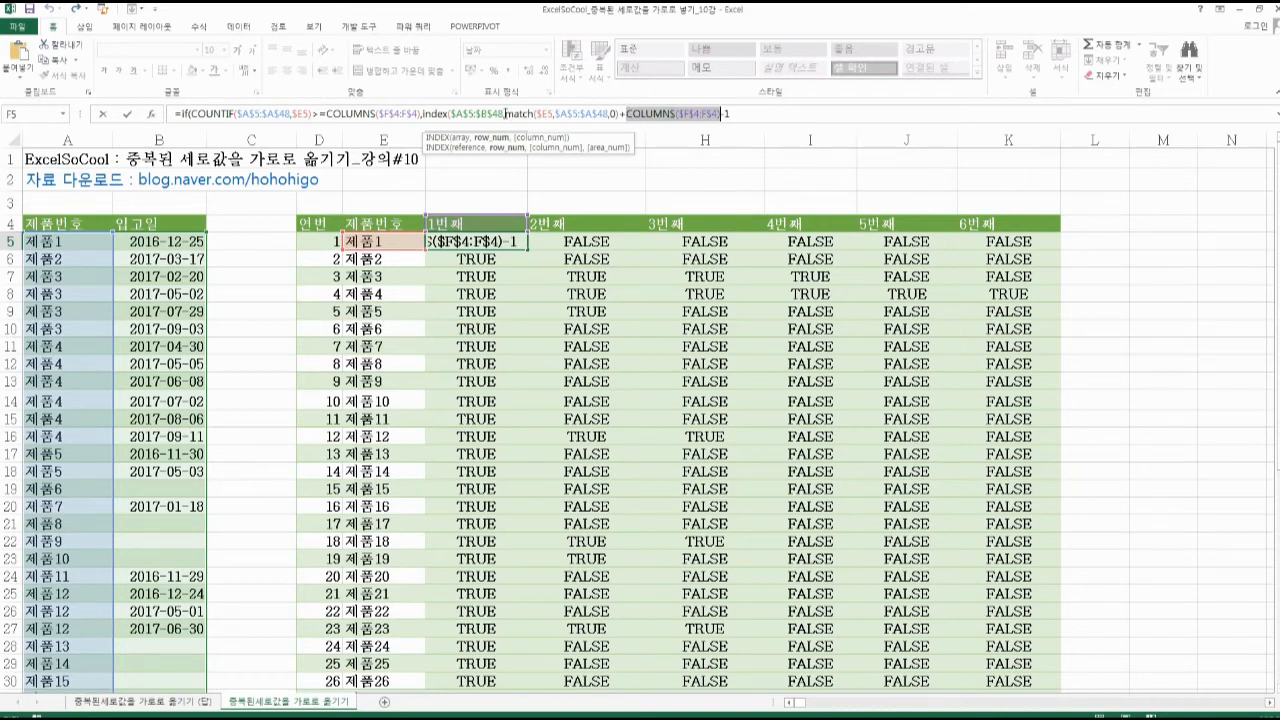
left_click_drag(508, 113, 610, 113)
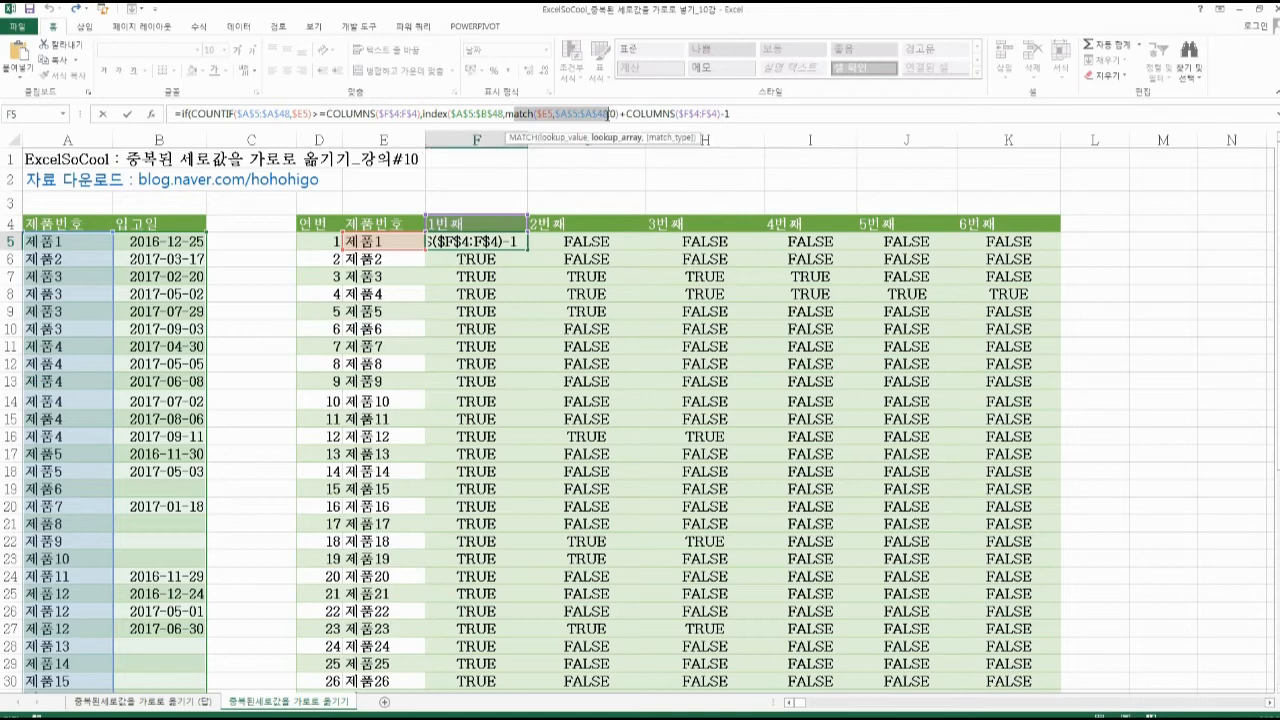
left_click(740, 114)
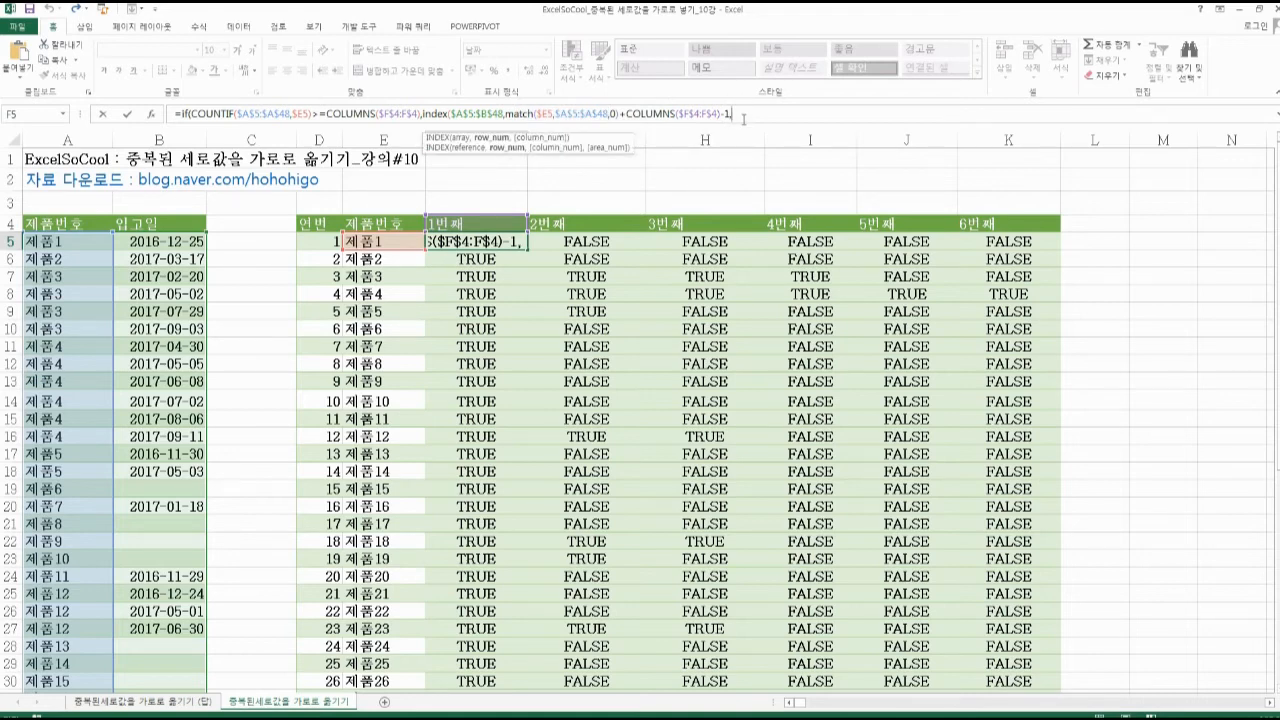
type(",")
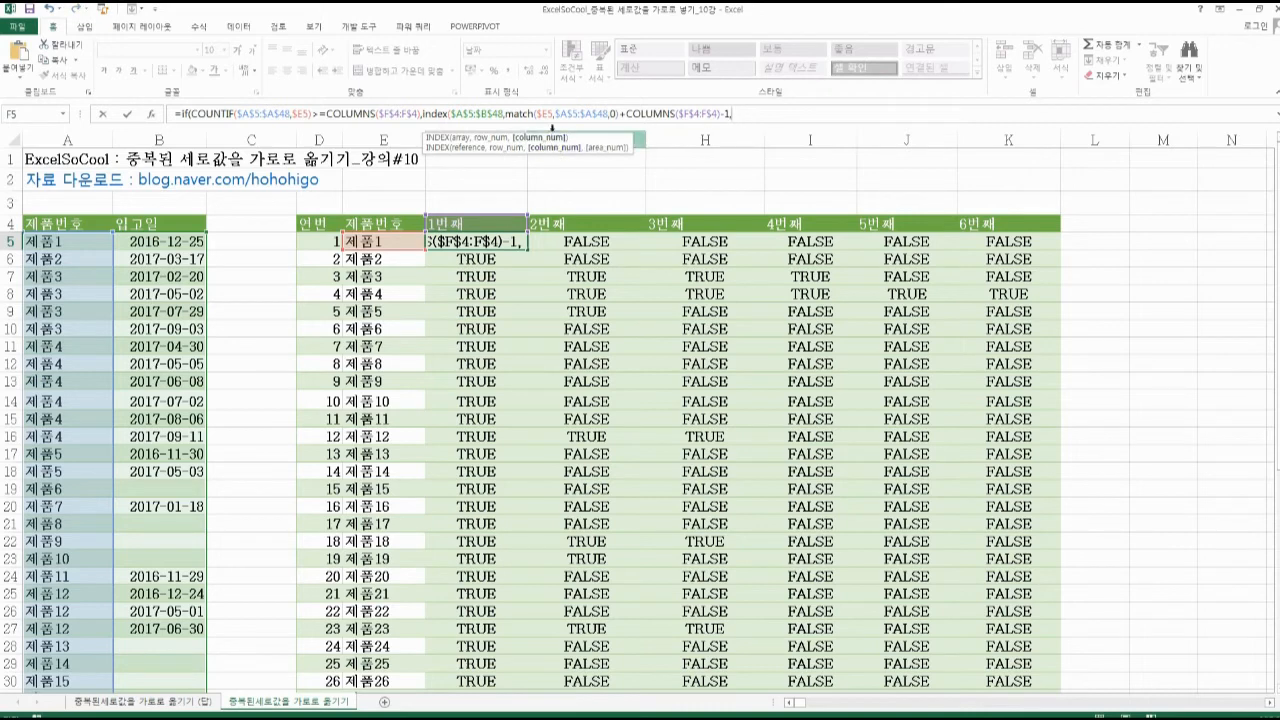
left_click(552, 132)
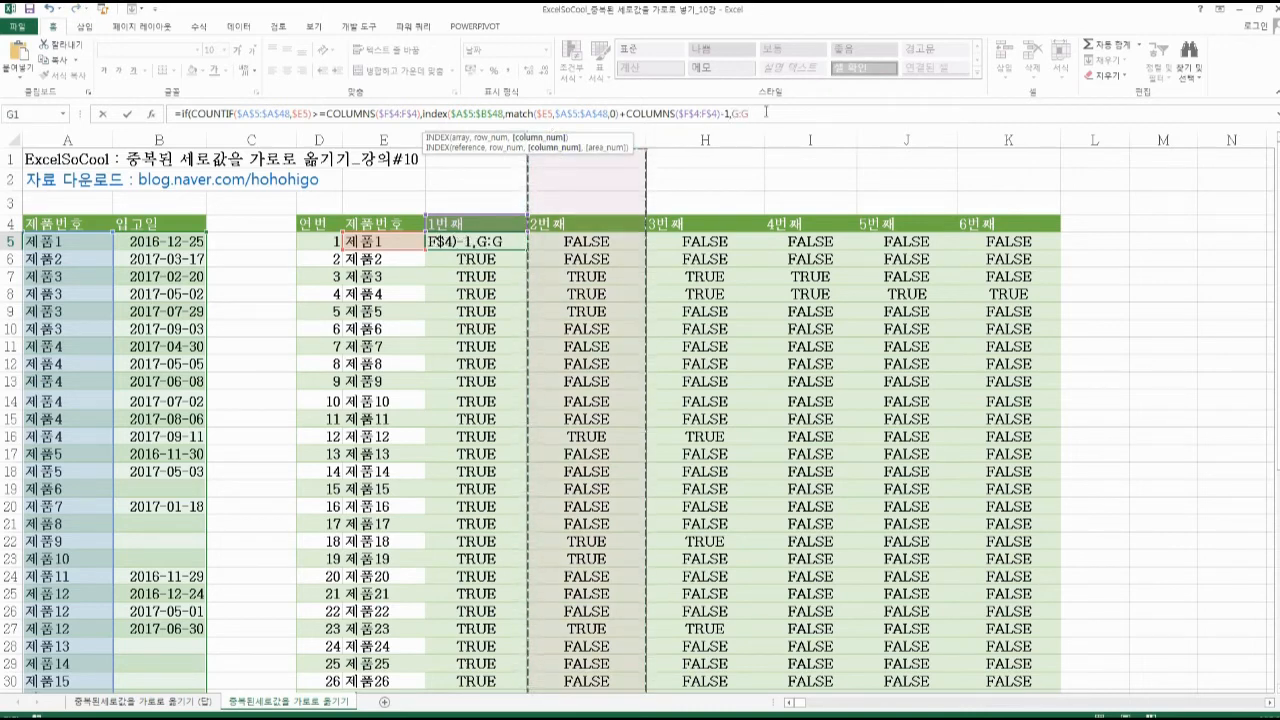
key("BackSpace")
key("BackSpace")
key("BackSpace")
key("BackSpace")
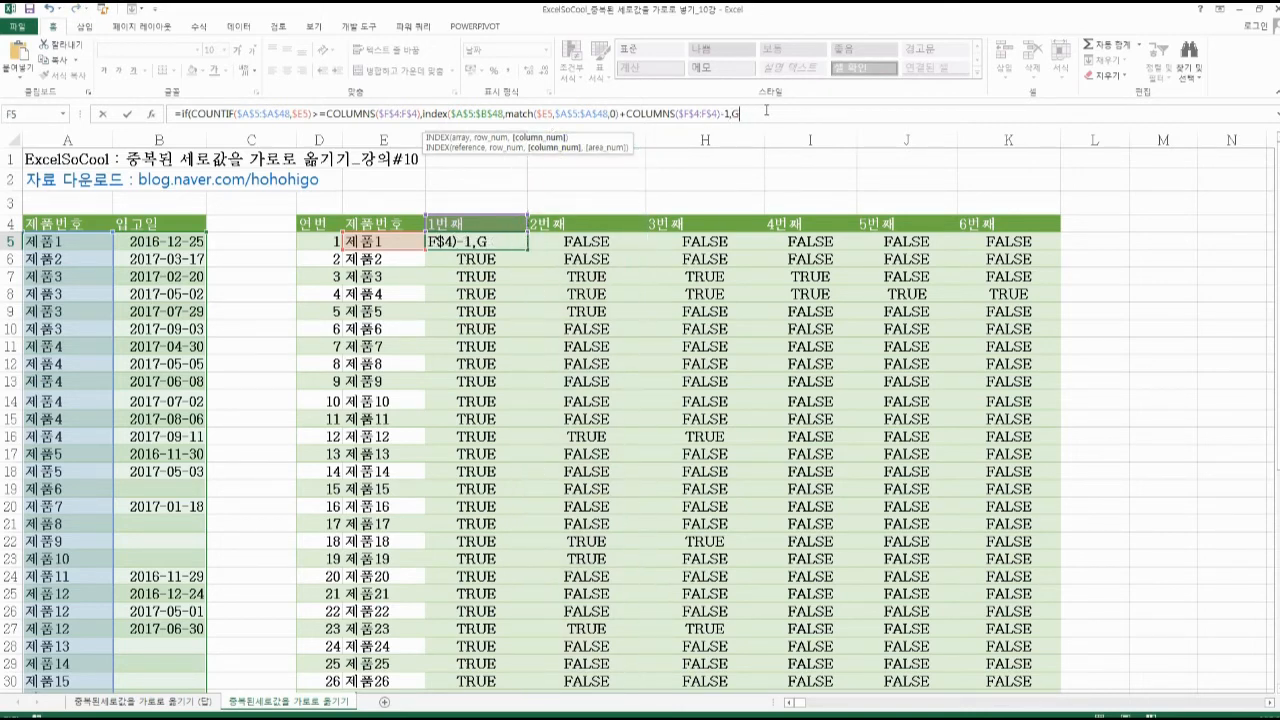
Enter 2 as the INDEX column number in the F5 formula and close the INDEX function
type(",2")
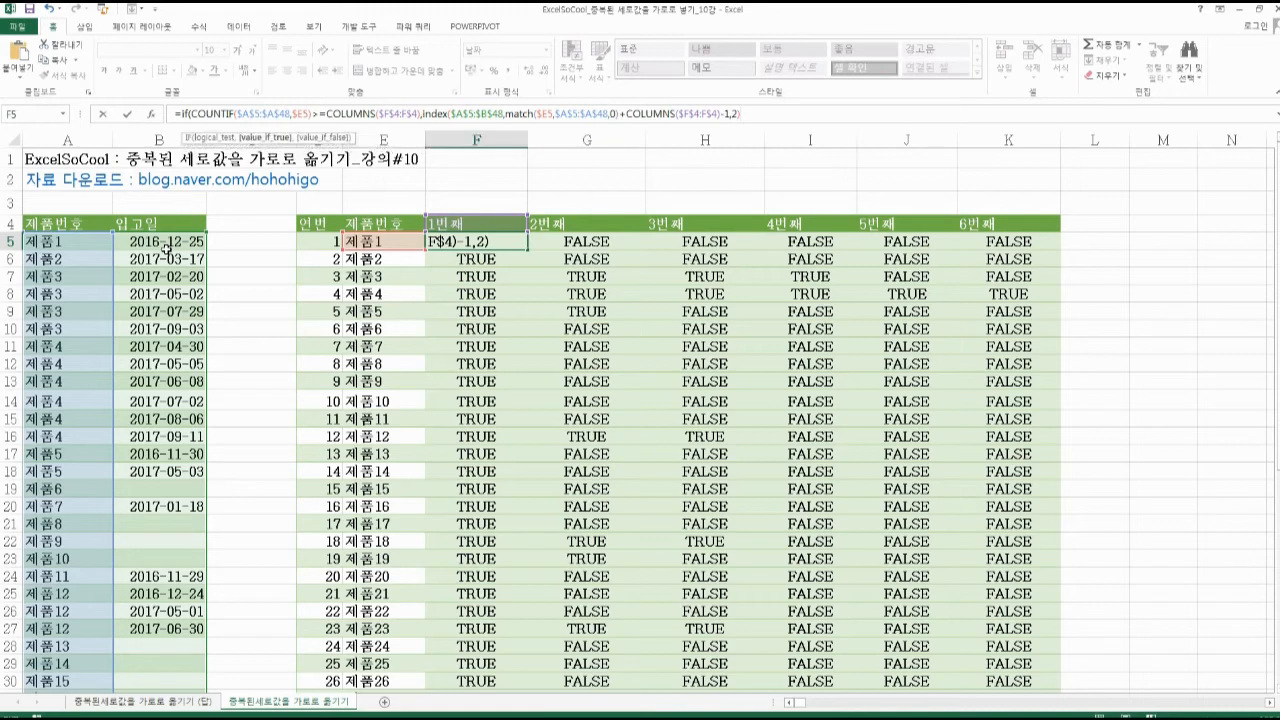
Complete the IF formula in F5 with "-" as the value if false and fill it across to K5 and down to row 31
type(",\"-\")")
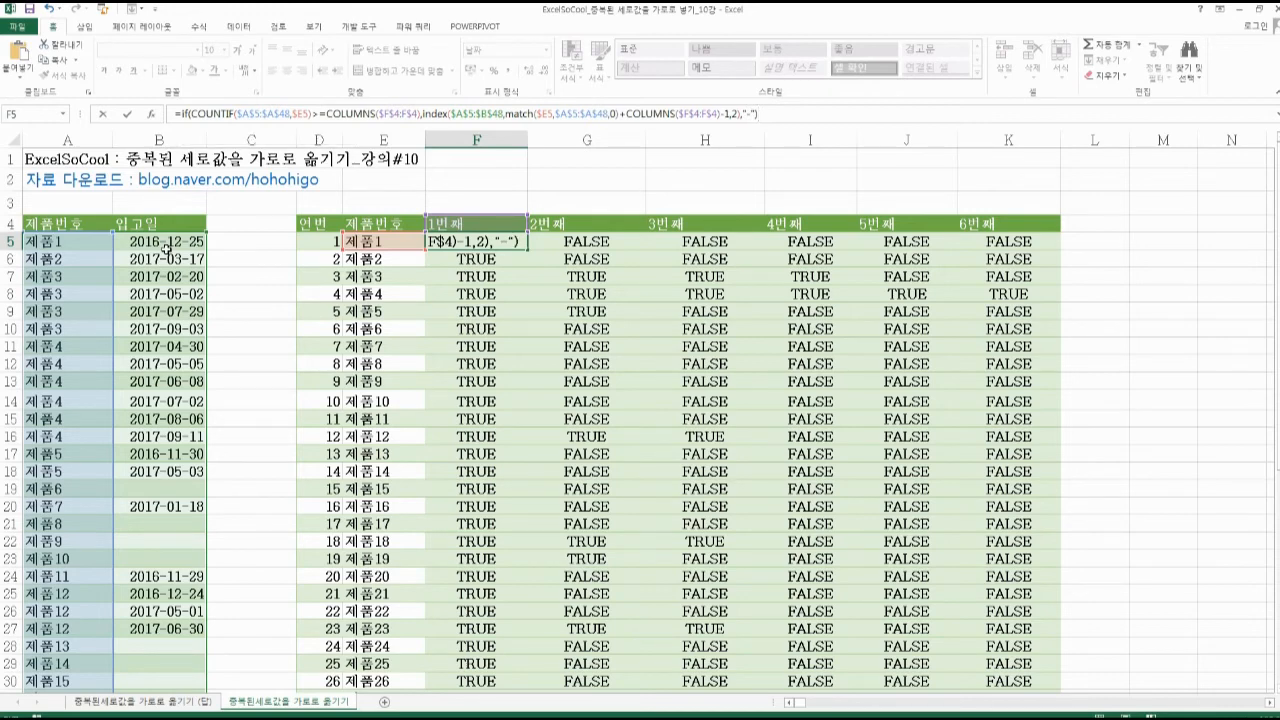
key("Return")
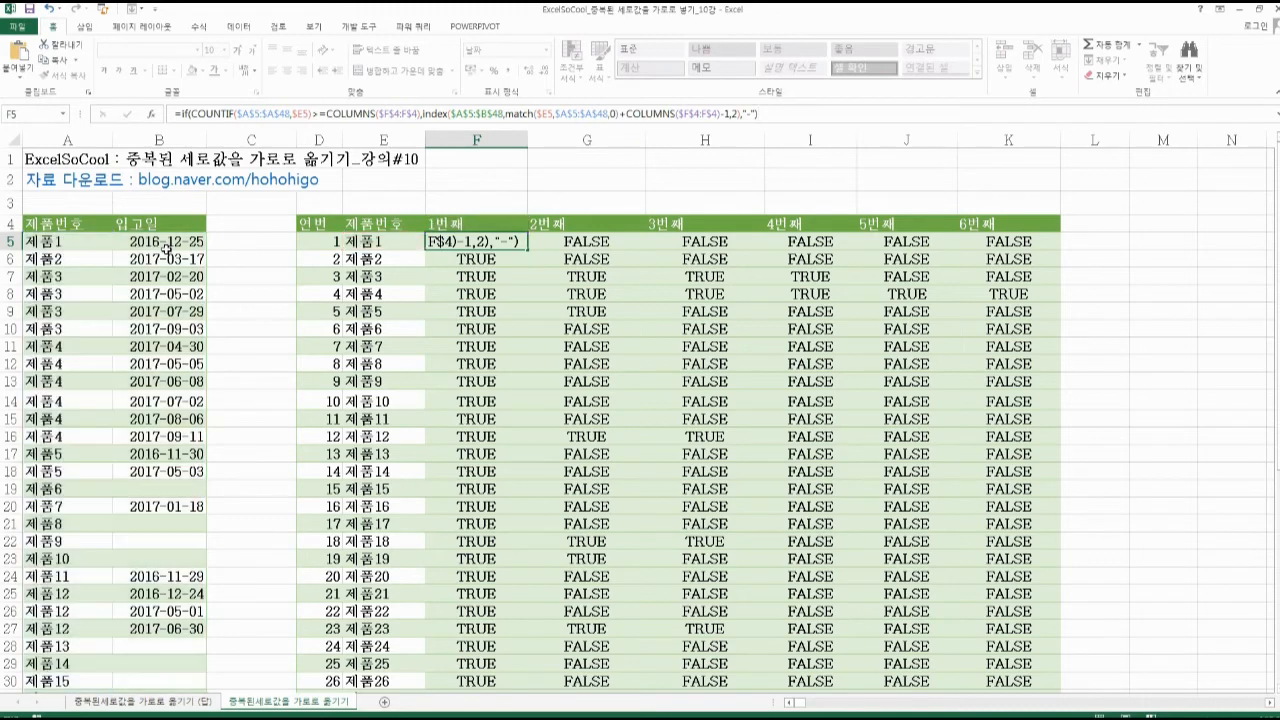
left_click(522, 245)
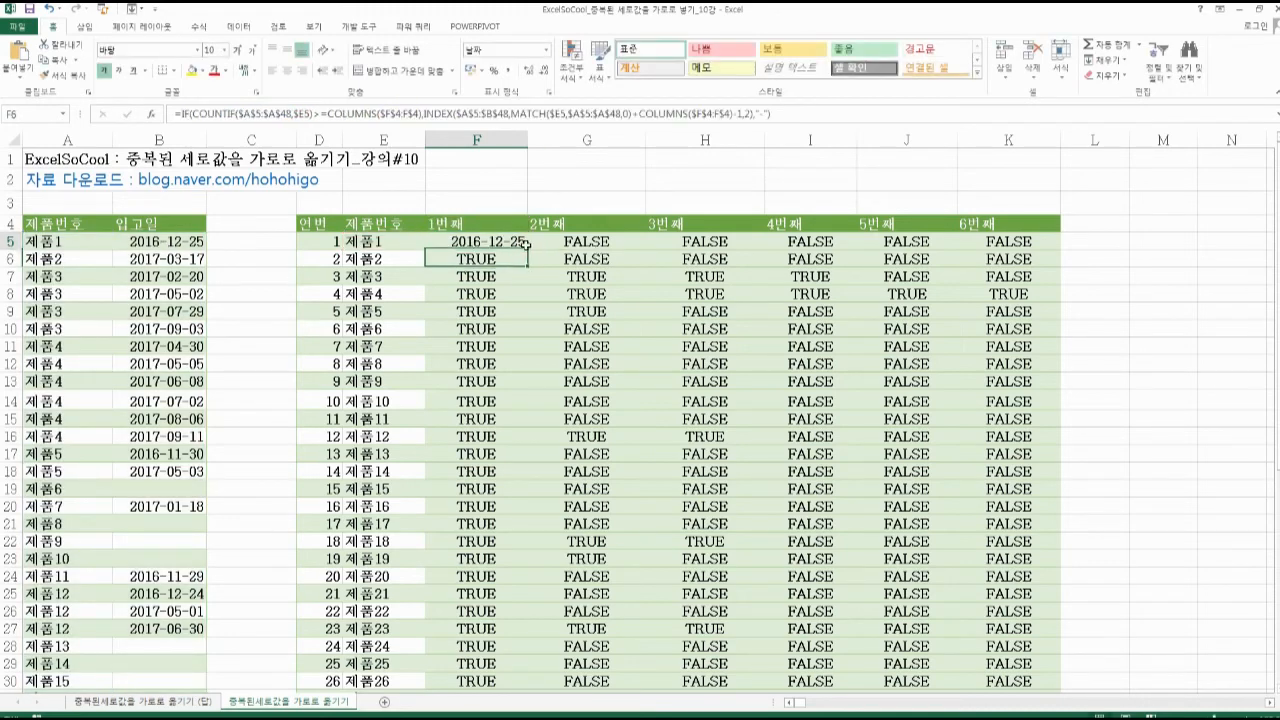
left_click_drag(526, 251, 1027, 255)
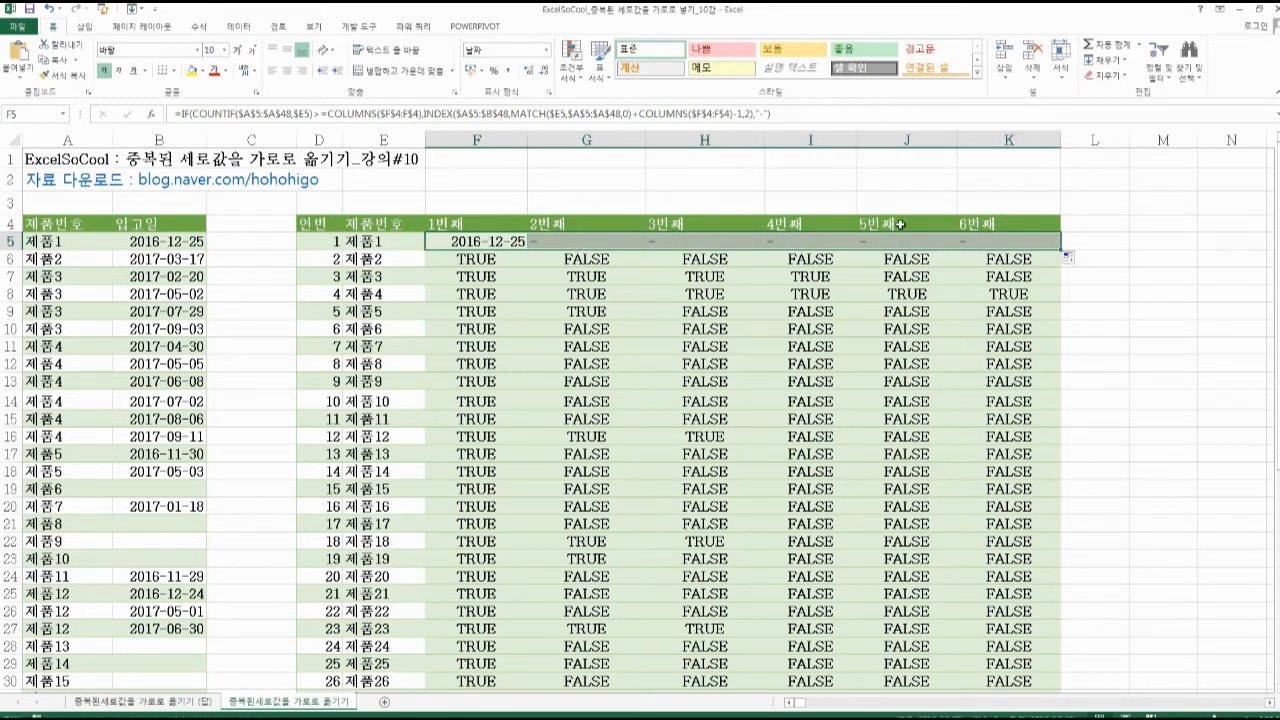
double_click(1064, 253)
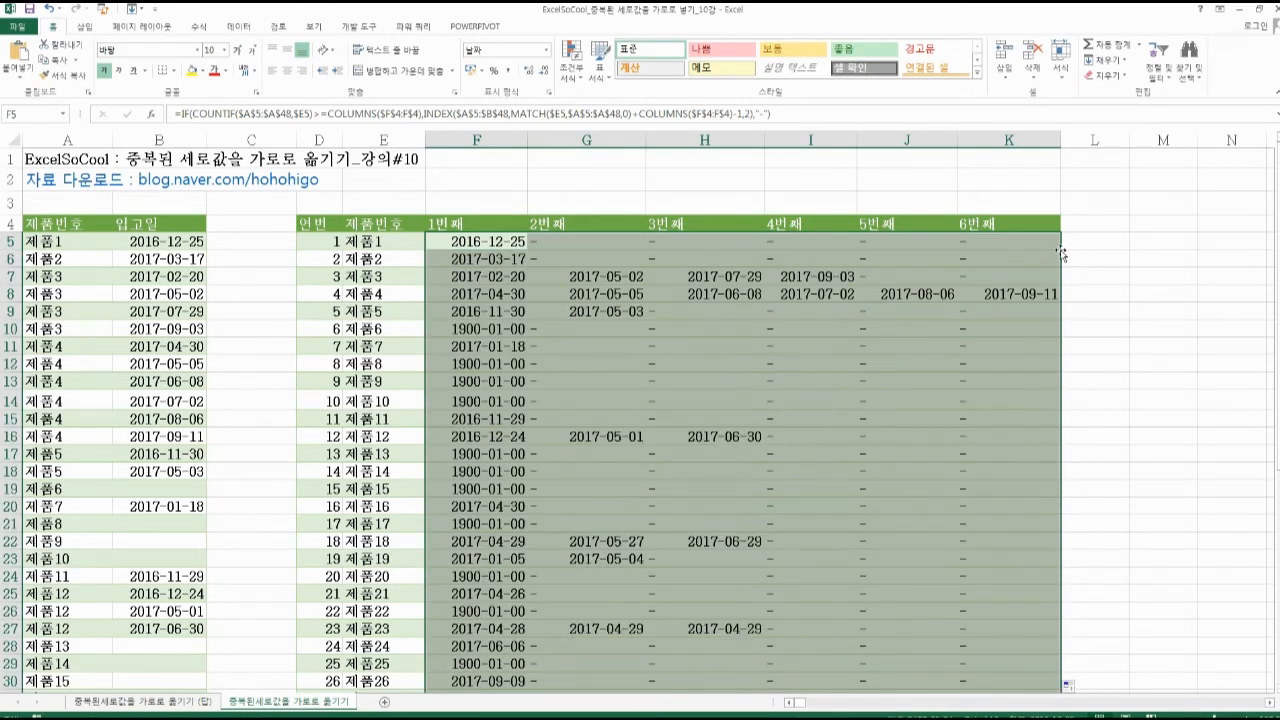
scroll(907, 337, "down", 1)
scroll(907, 337, "down", 1)
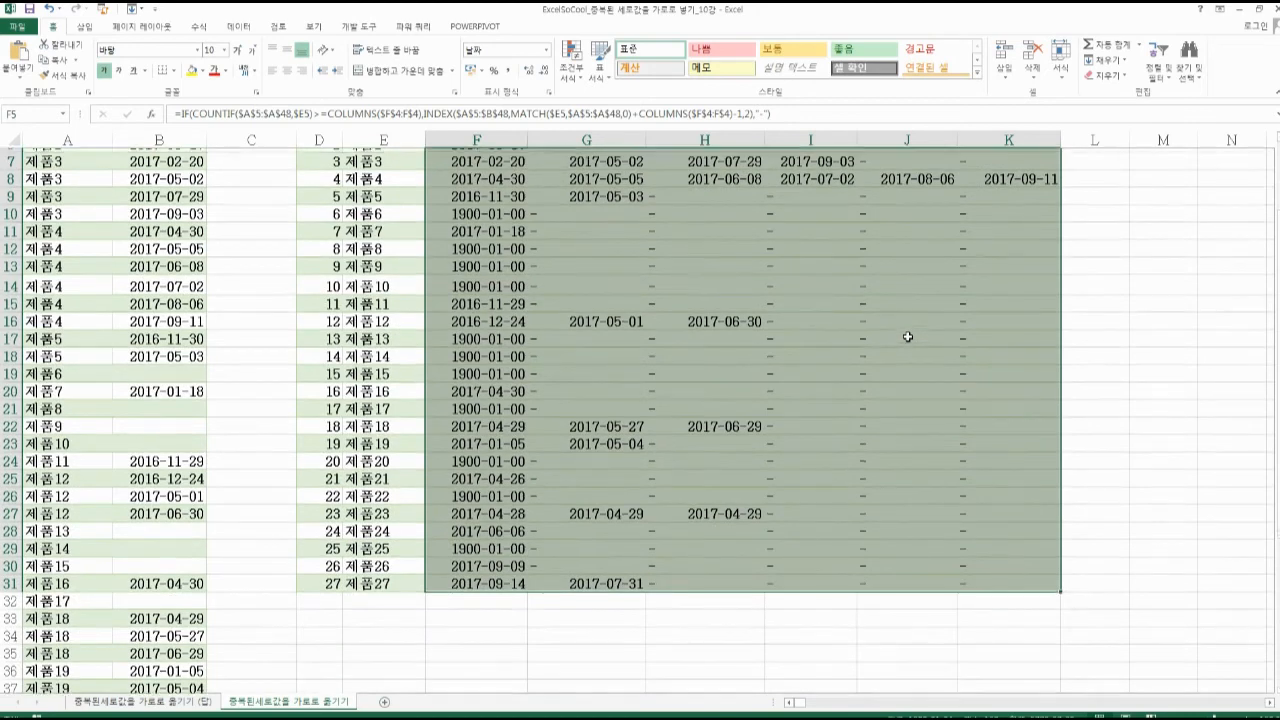
scroll(907, 337, "up", 3)
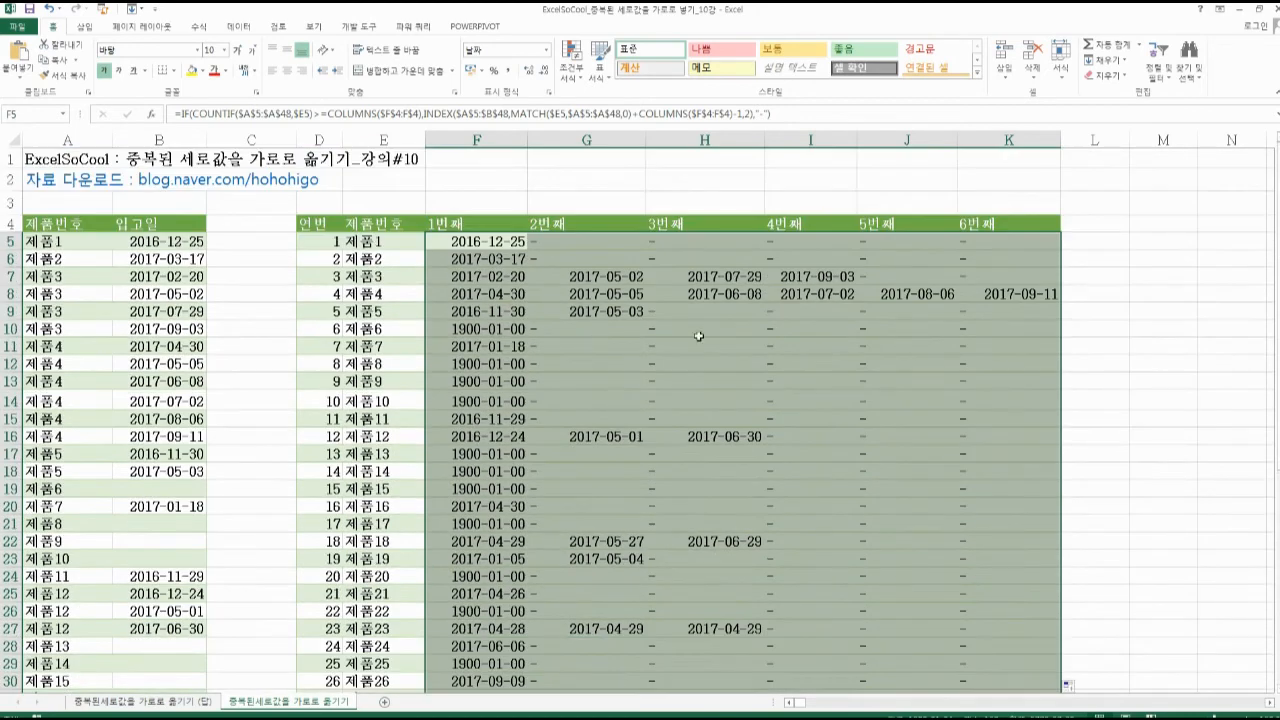
Compare the receipt dates of 제품5 and 제품12 in the horizontal table with their source rows in columns A and B
left_click(489, 307)
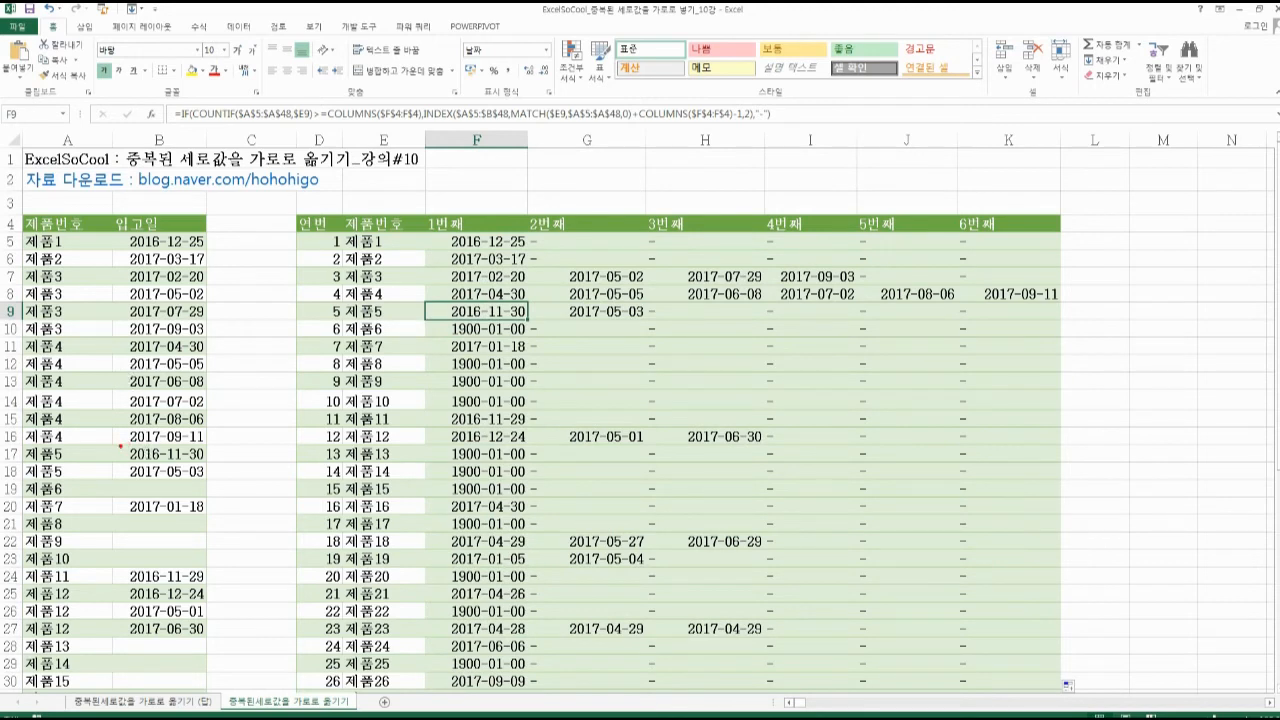
mouse_move(120, 446)
left_mouse_down()
mouse_move(196, 460)
mouse_move(138, 437)
left_mouse_up()
mouse_move(441, 312)
left_mouse_down()
mouse_move(114, 457)
mouse_move(188, 449)
left_mouse_up()
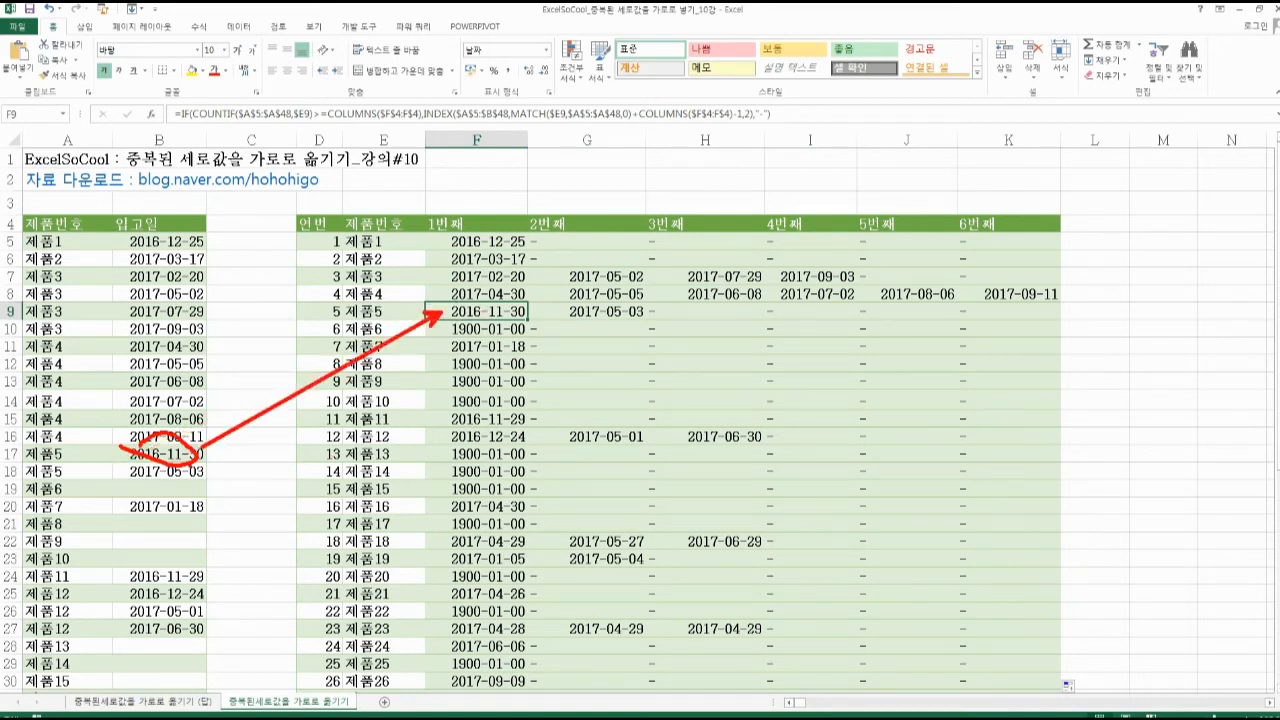
mouse_move(604, 312)
left_mouse_down()
mouse_move(534, 346)
mouse_move(232, 430)
mouse_move(200, 456)
left_mouse_up()
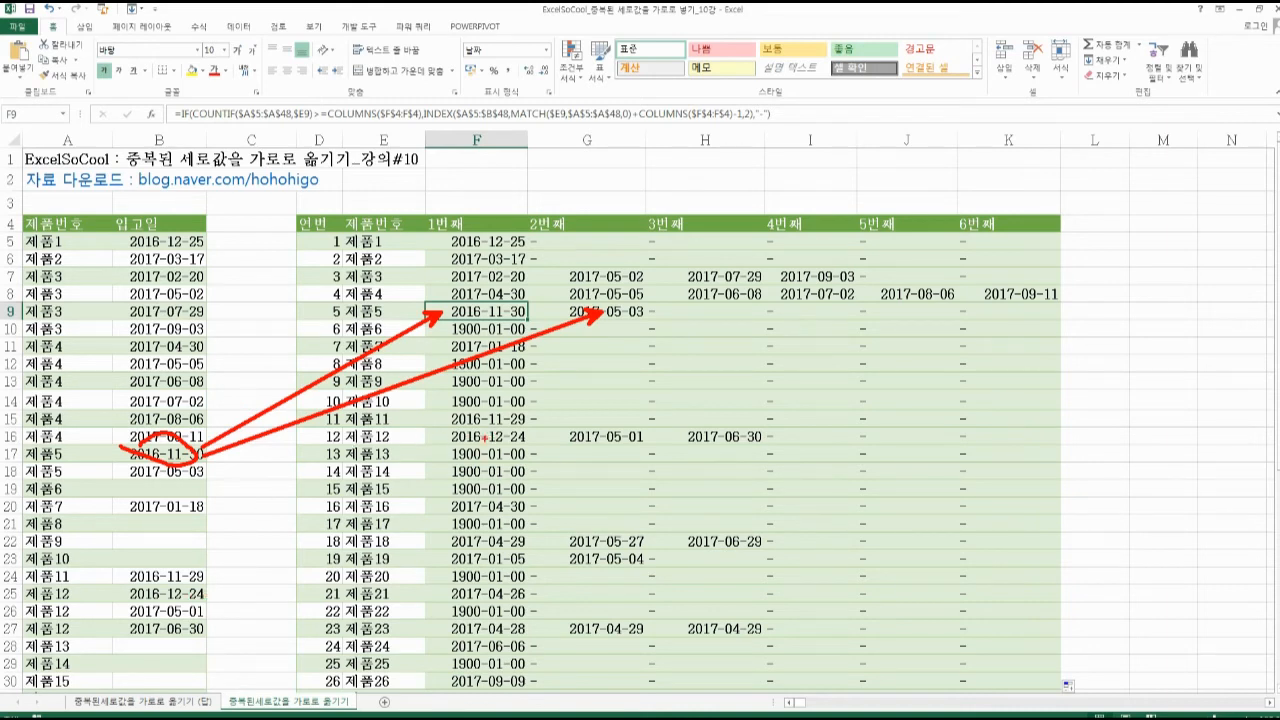
mouse_move(470, 437)
left_mouse_down()
mouse_move(224, 550)
mouse_move(202, 576)
mouse_move(206, 594)
left_mouse_up()
left_click_drag(586, 442, 204, 608)
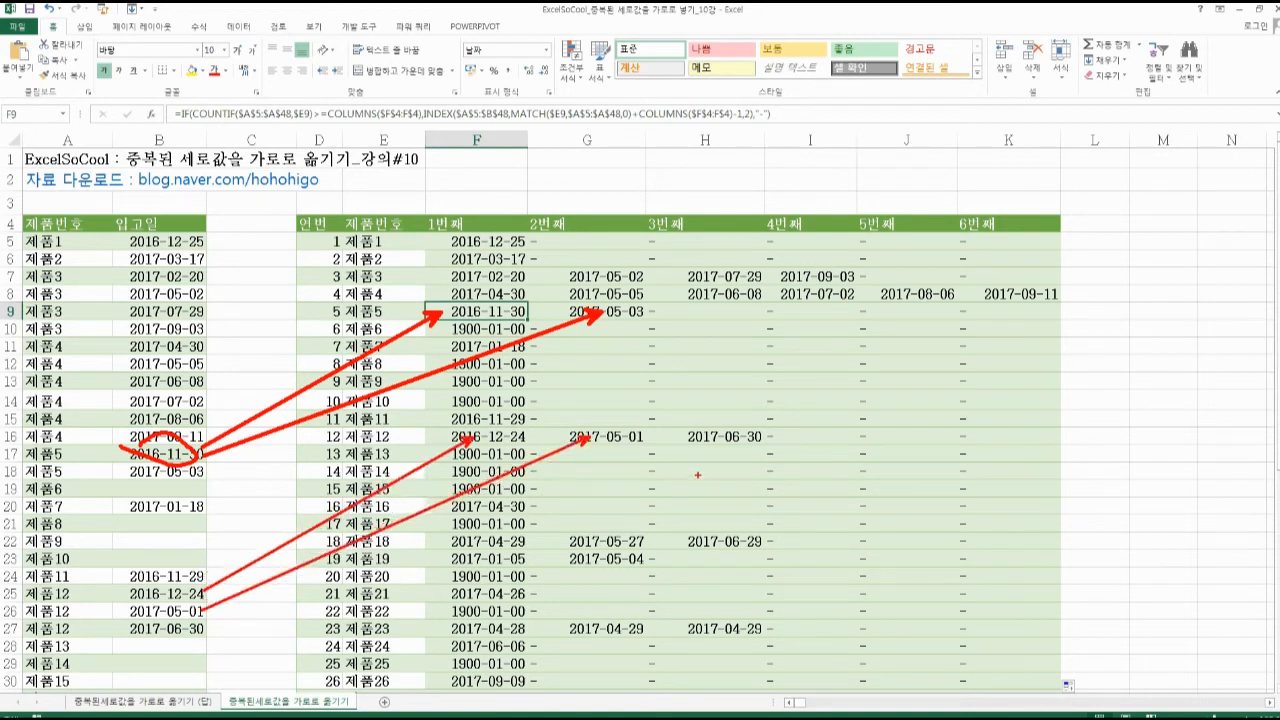
left_click_drag(696, 441, 204, 630)
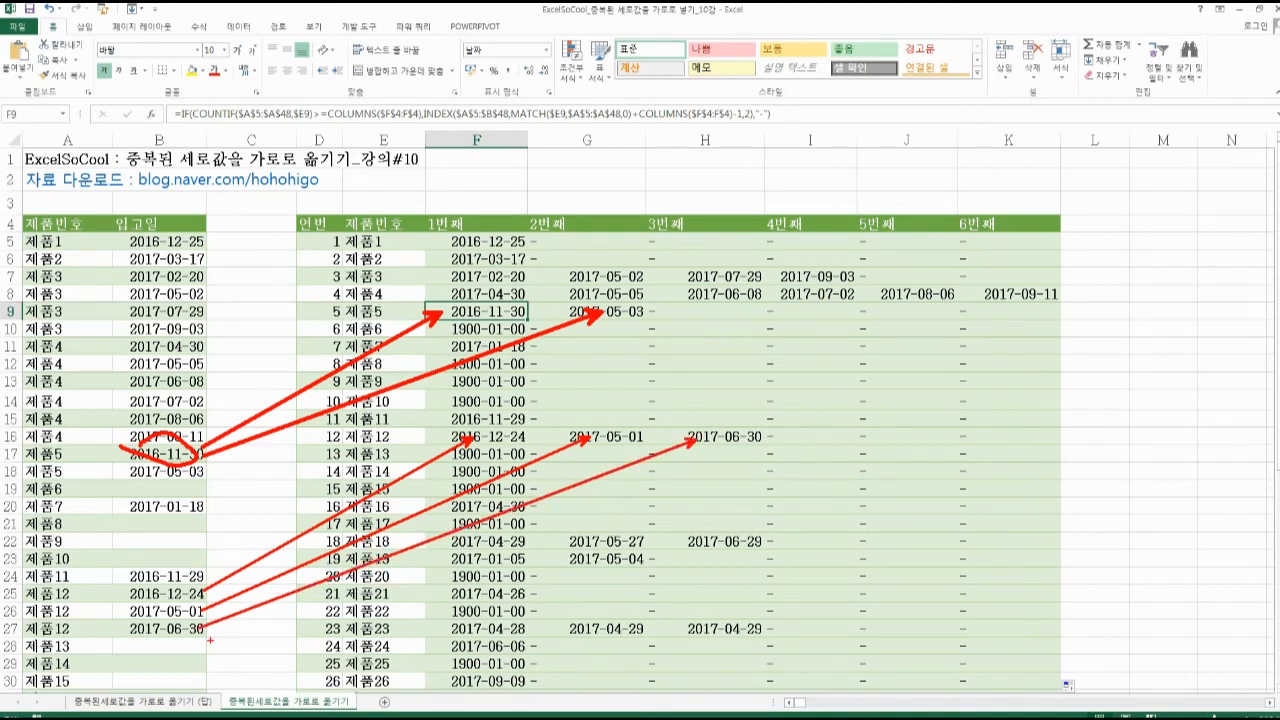
key("Escape")
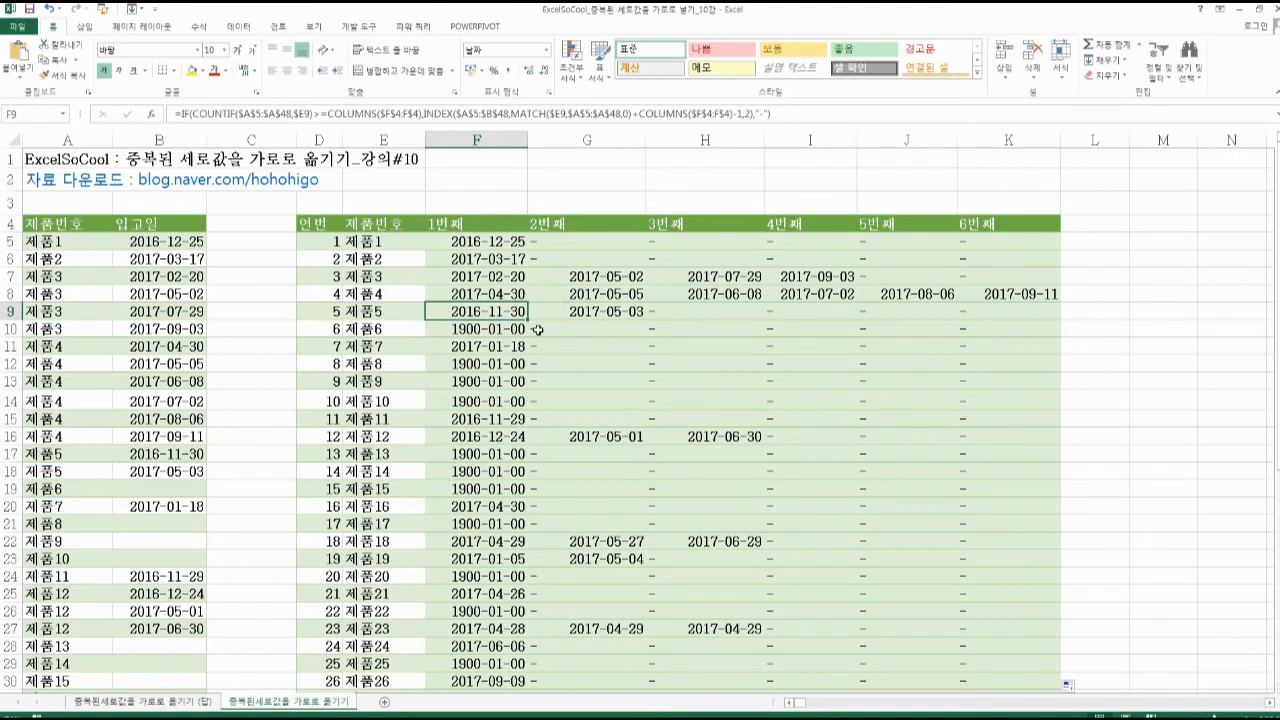
Compare the blank receipt date of 제품6 in B19 with the formula result in F10, and inspect F12 for 제품8
left_click(147, 488)
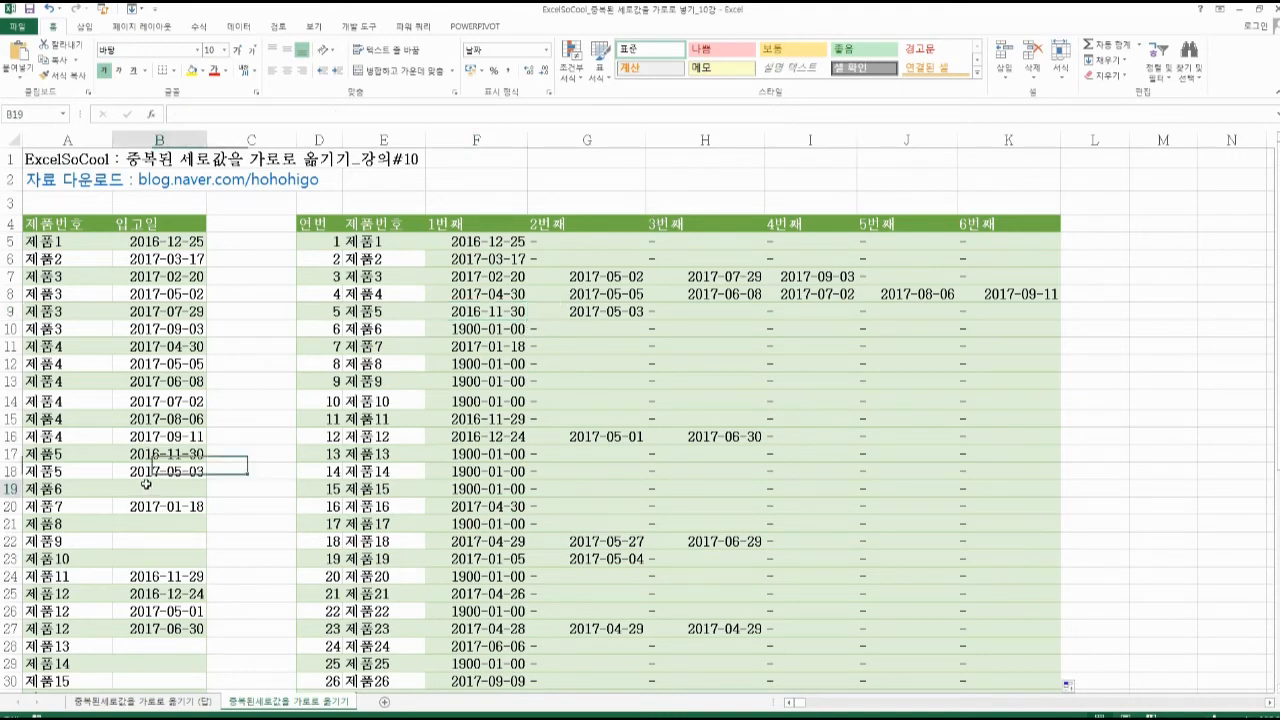
left_click(467, 328)
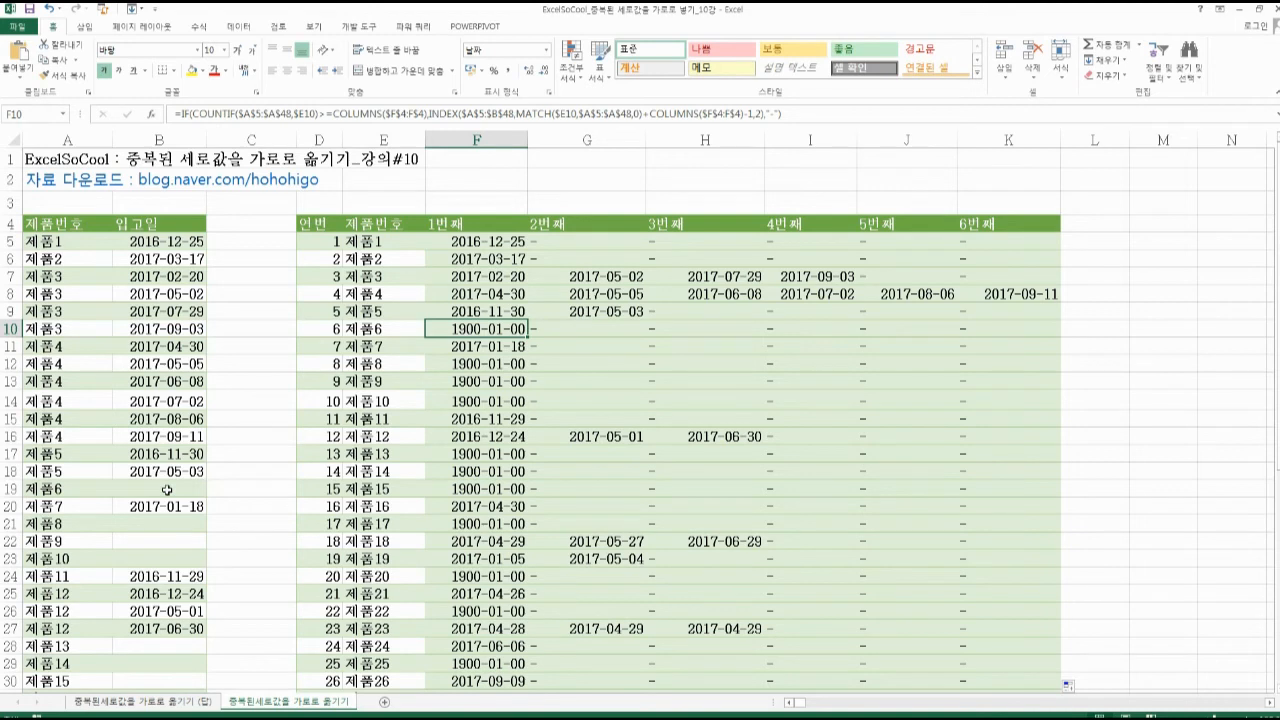
left_click(167, 489)
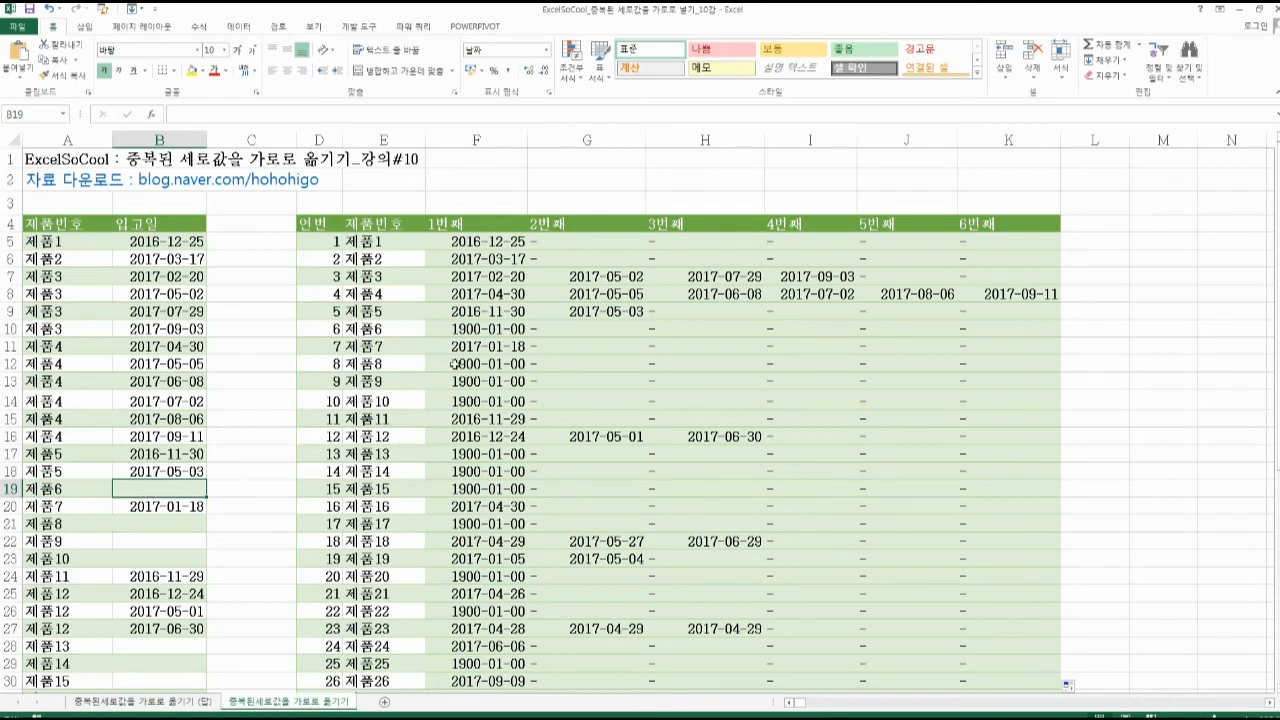
left_click(455, 364)
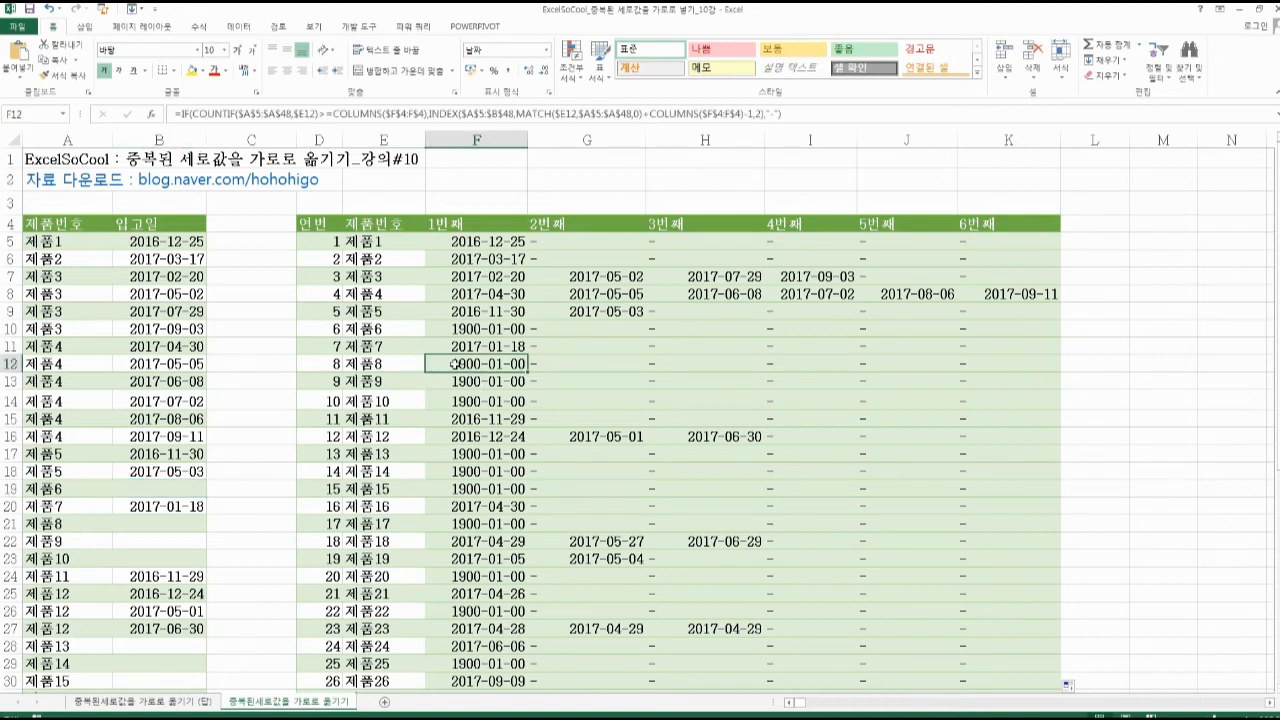
Wrap the F5 formula in an outer IF that tests whether its result equals 0, with "-" as the value if true
left_click(503, 240)
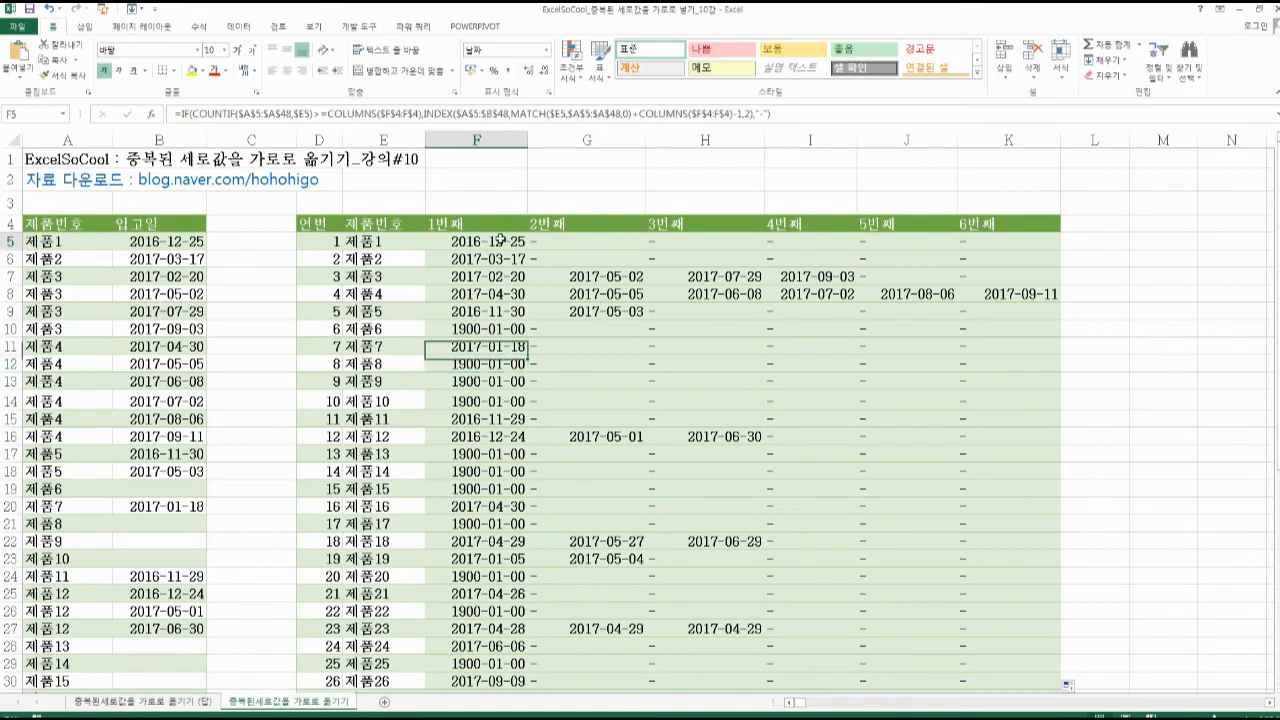
left_click(185, 114)
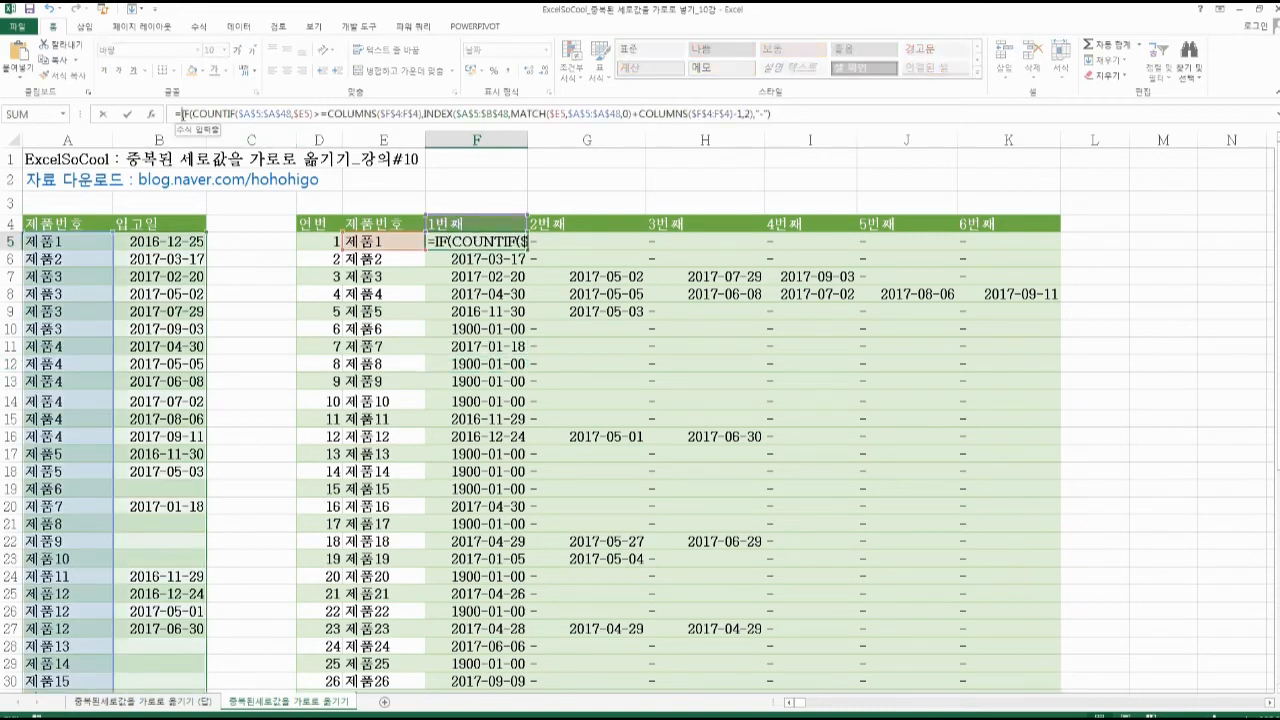
type("I")
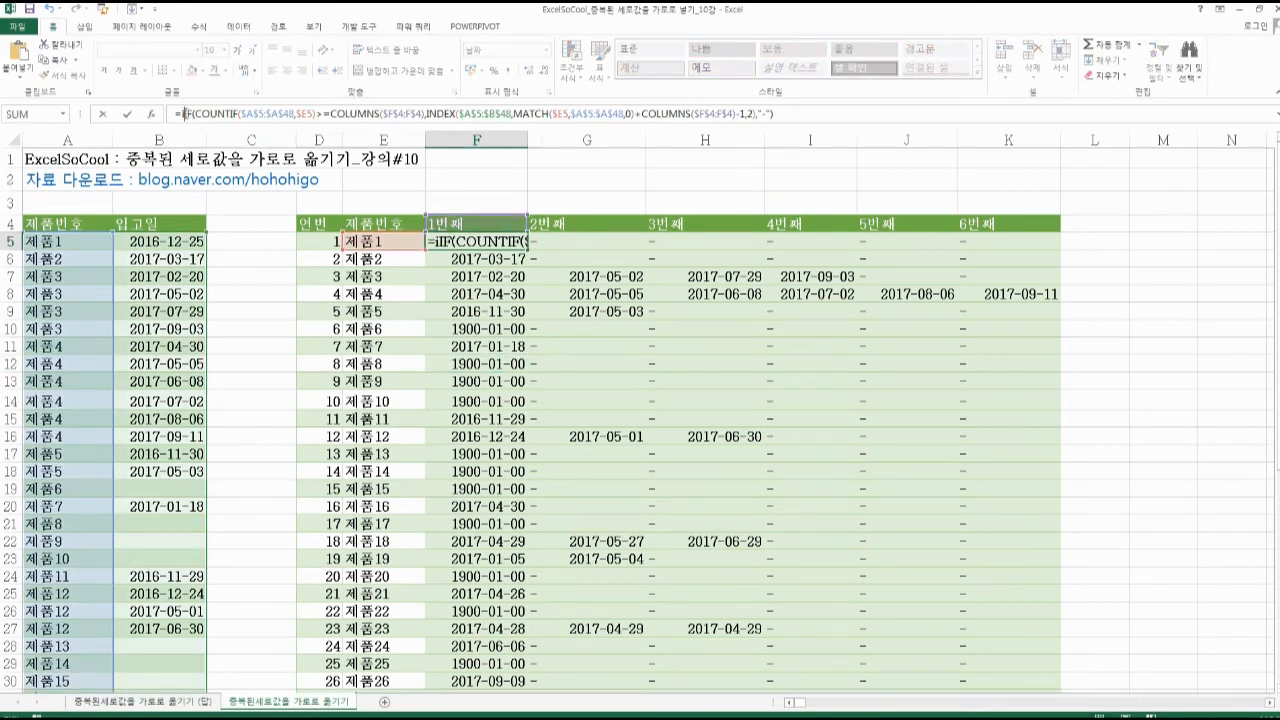
type("f(")
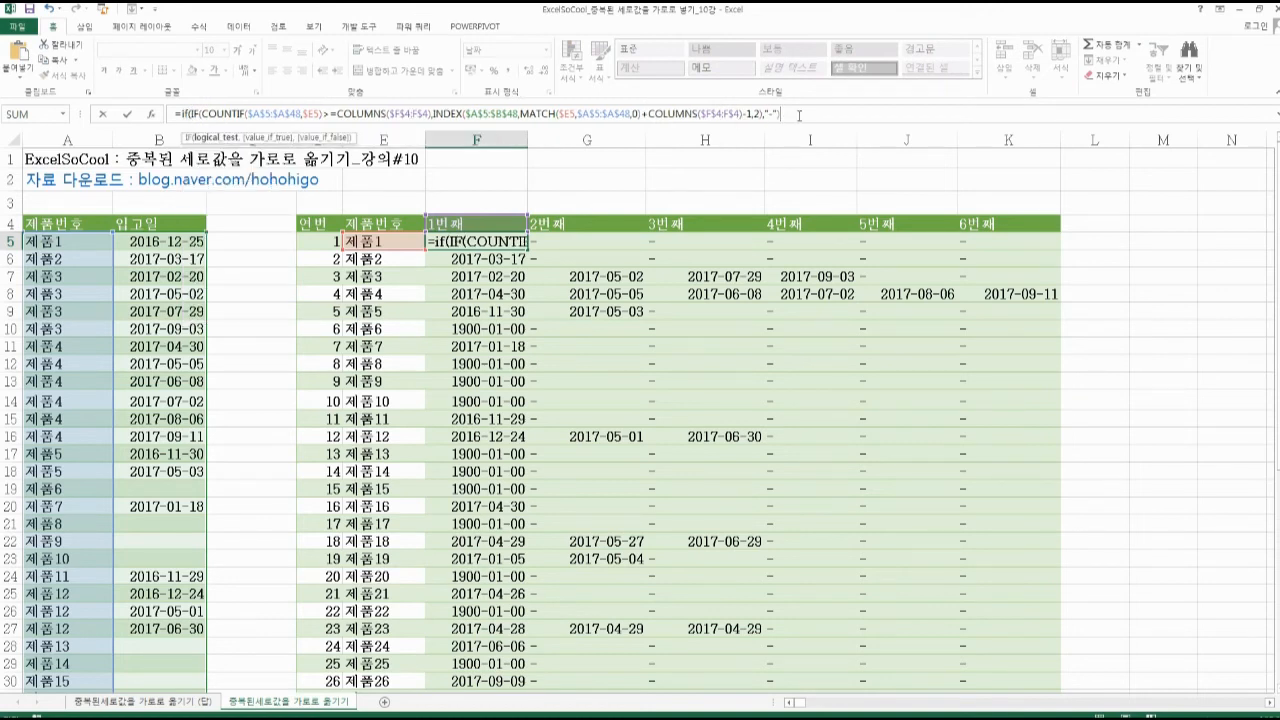
type("=0")
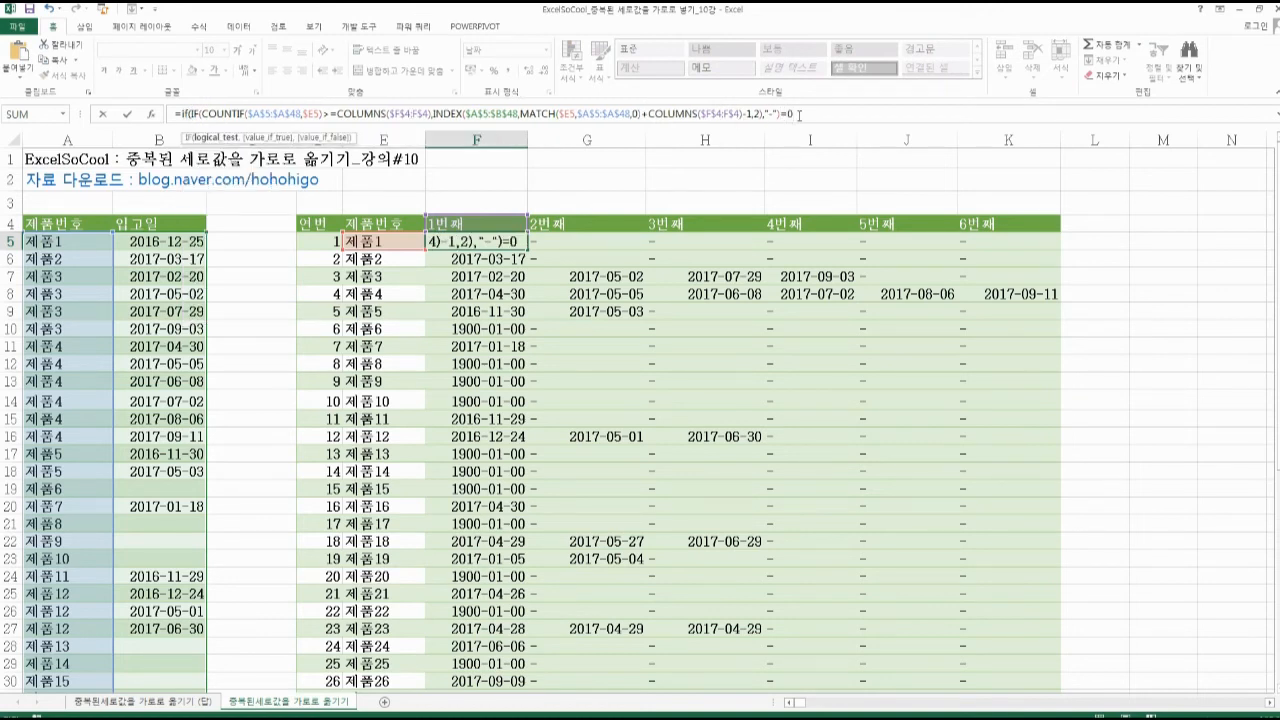
type(",\"")
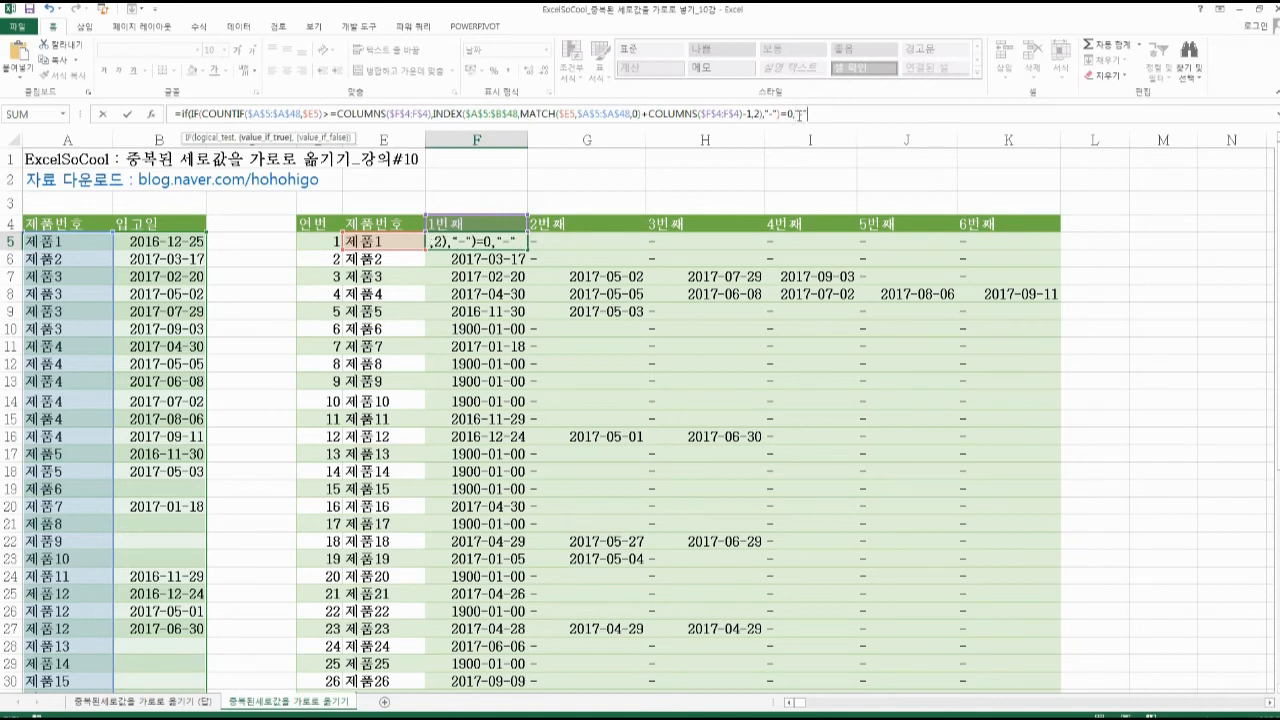
type("-\",")
Copy the whole inner IF expression in F5 as the outer IF's value if false, close the function and enter the formula
left_click_drag(228, 113, 782, 113)
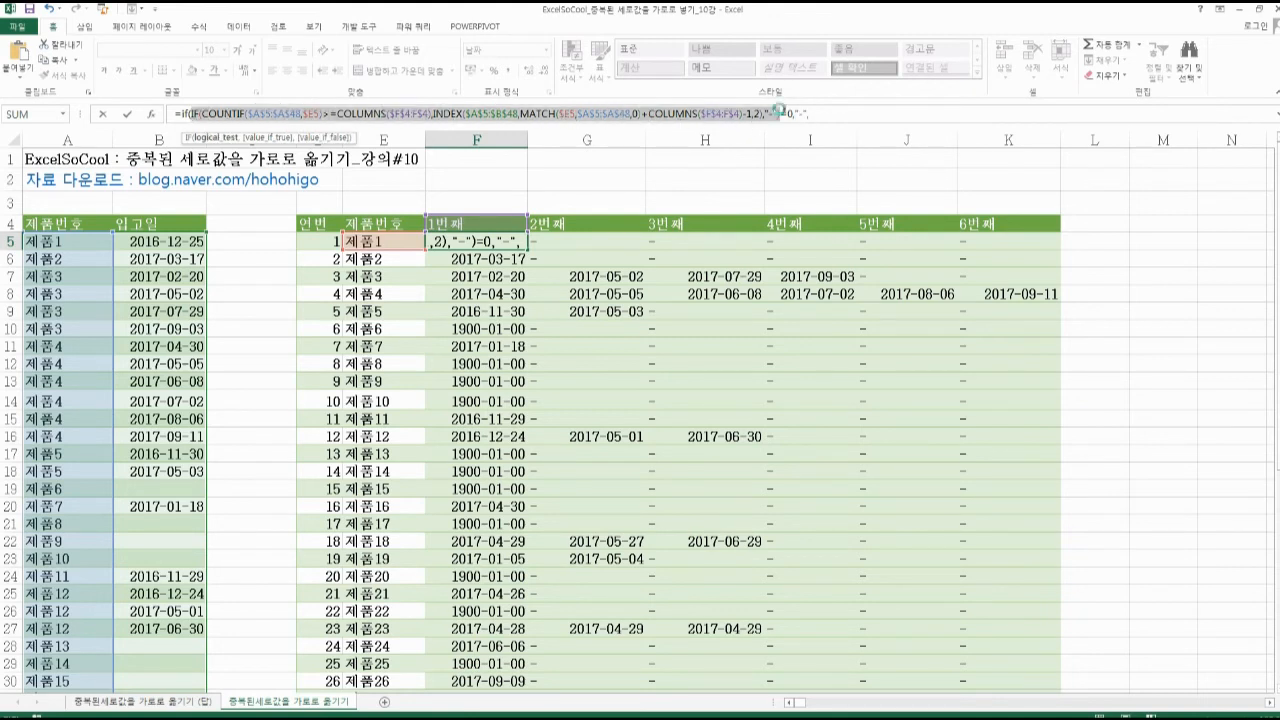
left_click(838, 116)
key("BackSpace")
key("BackSpace")
key("BackSpace")
key("BackSpace")
key("BackSpace")
key("BackSpace")
key("BackSpace")
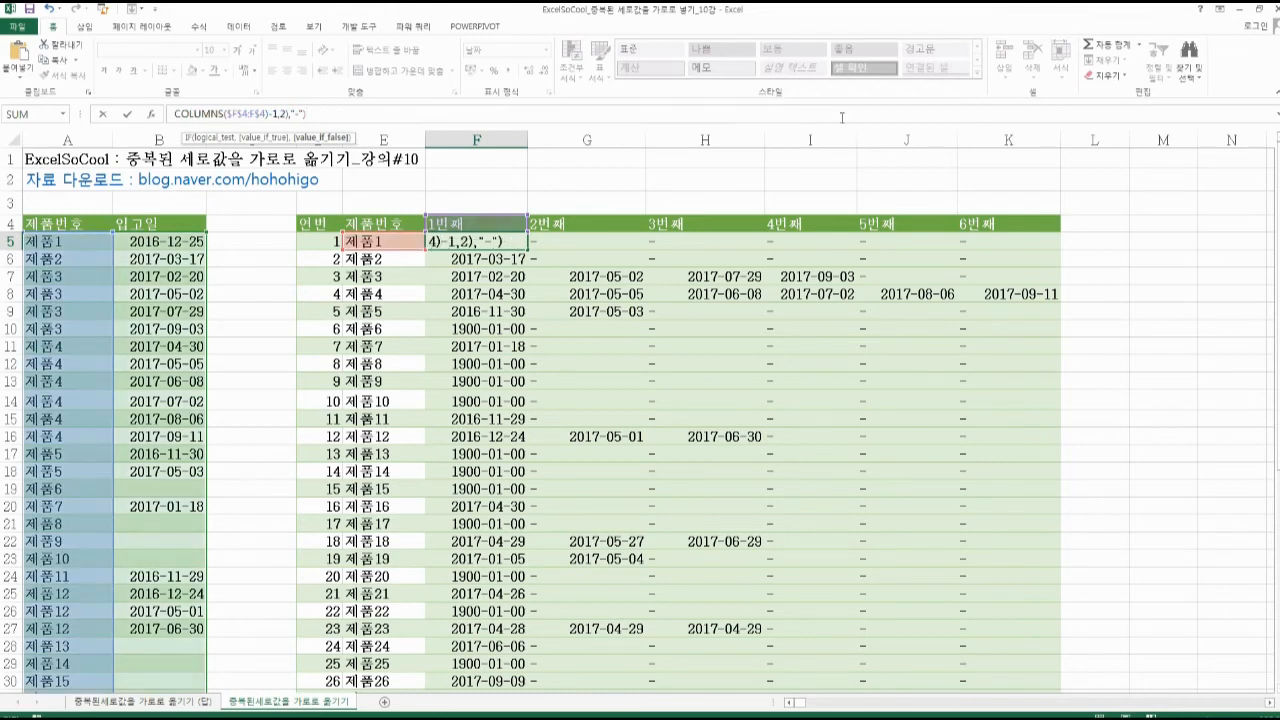
type(")")
key("Return")
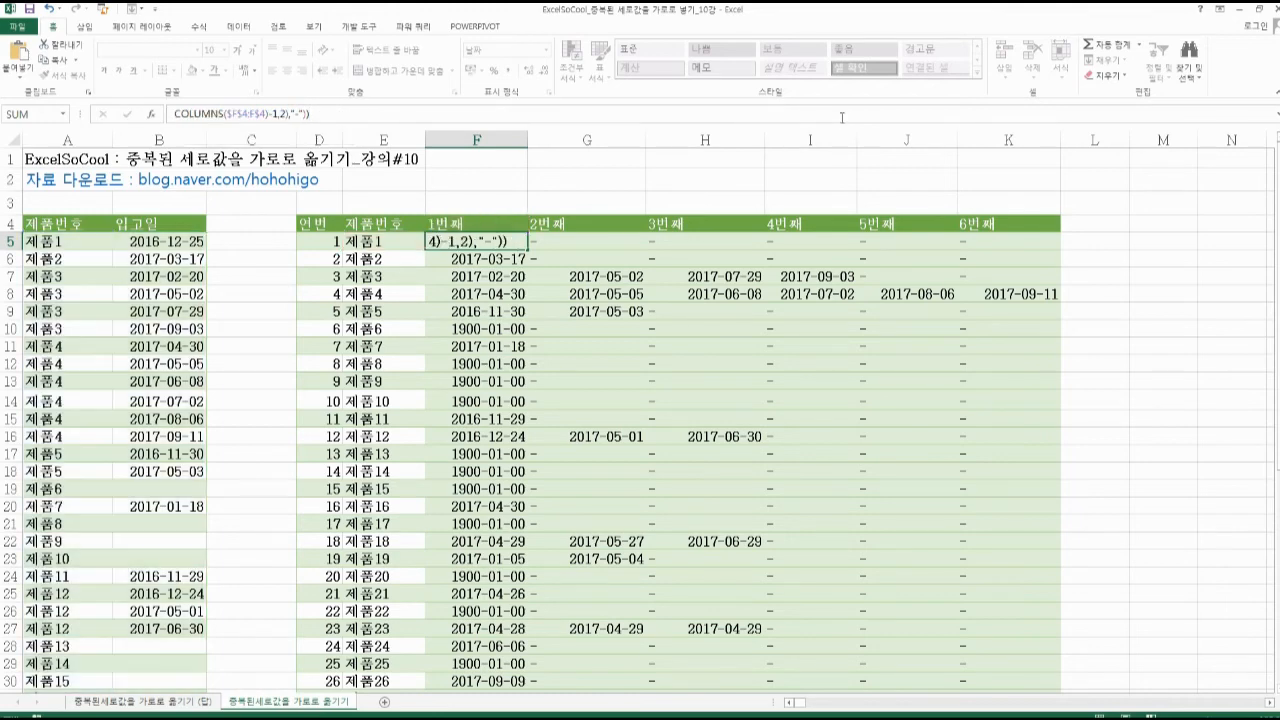
Fill the revised F5 formula across to K5 and down to row 31, and review the filled table
left_click(515, 241)
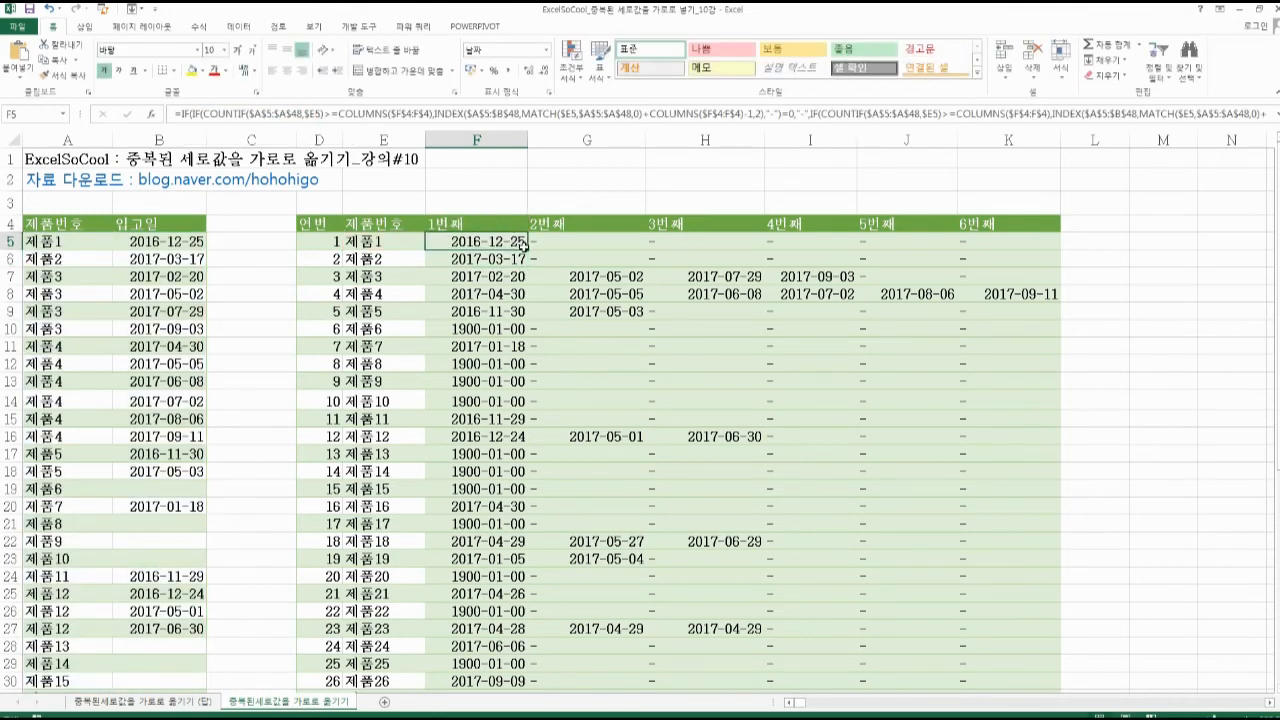
left_click_drag(526, 250, 1060, 249)
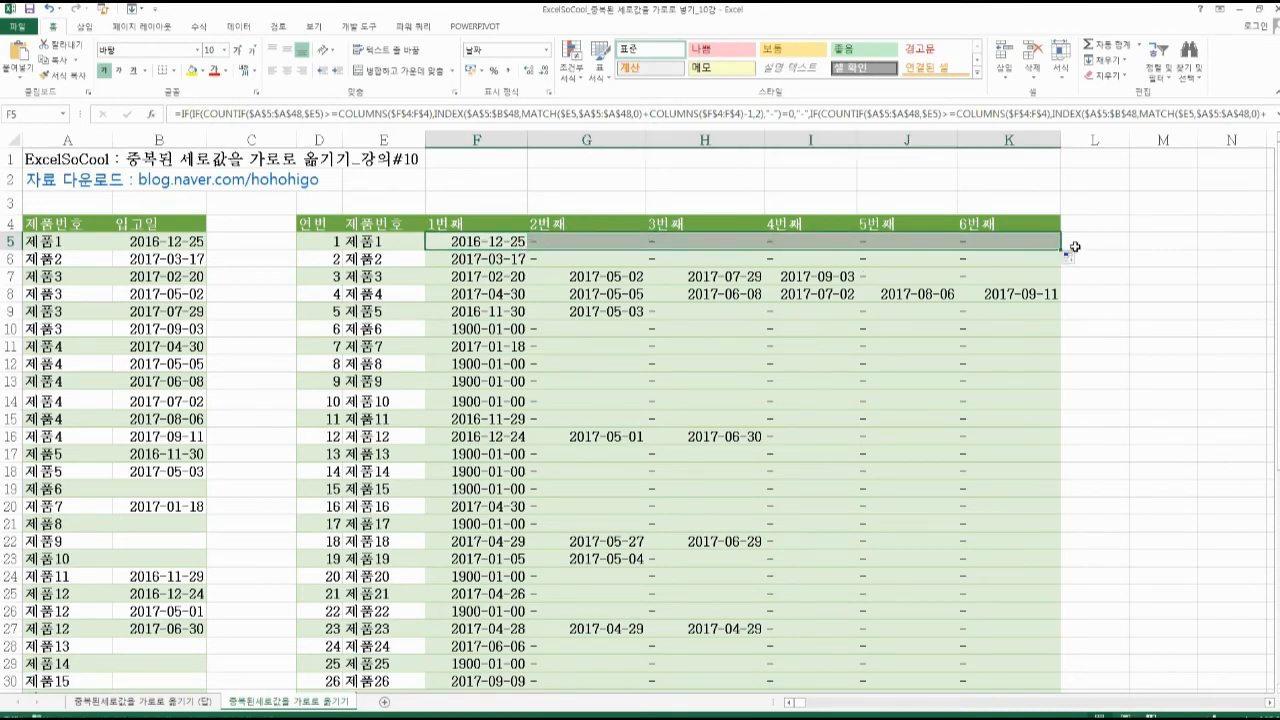
double_click(1060, 249)
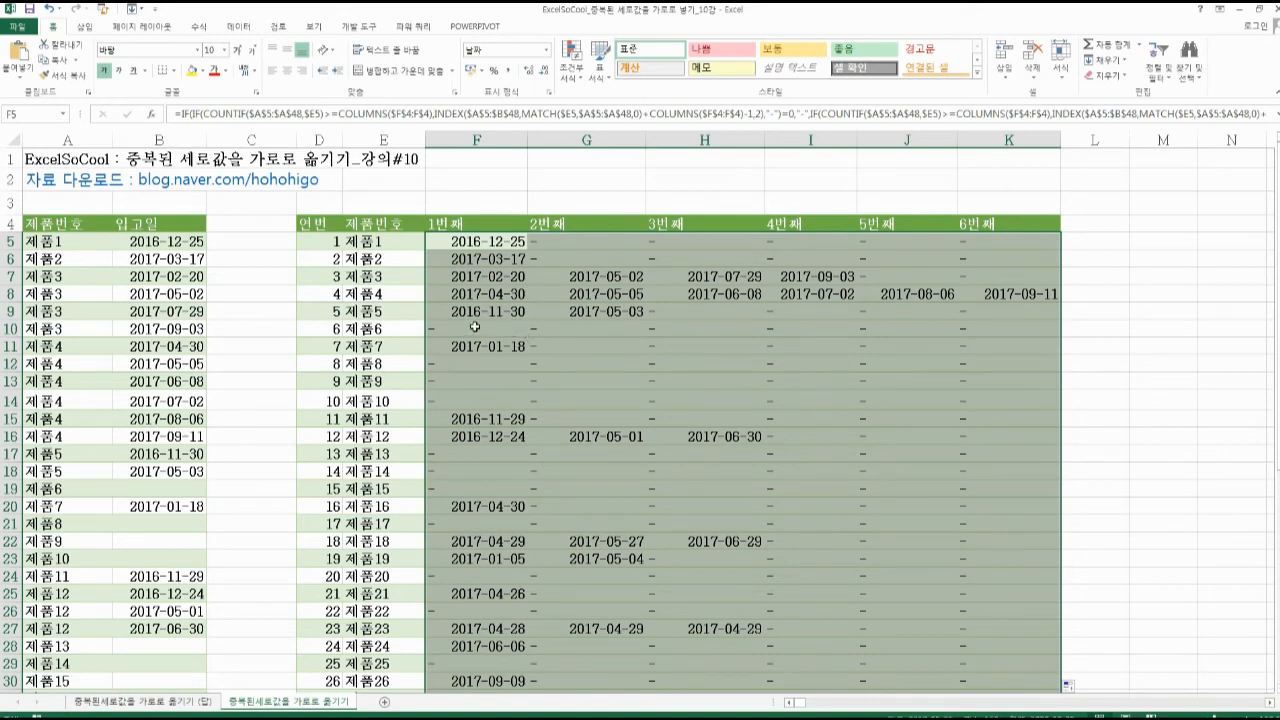
scroll(570, 340, "down", 2)
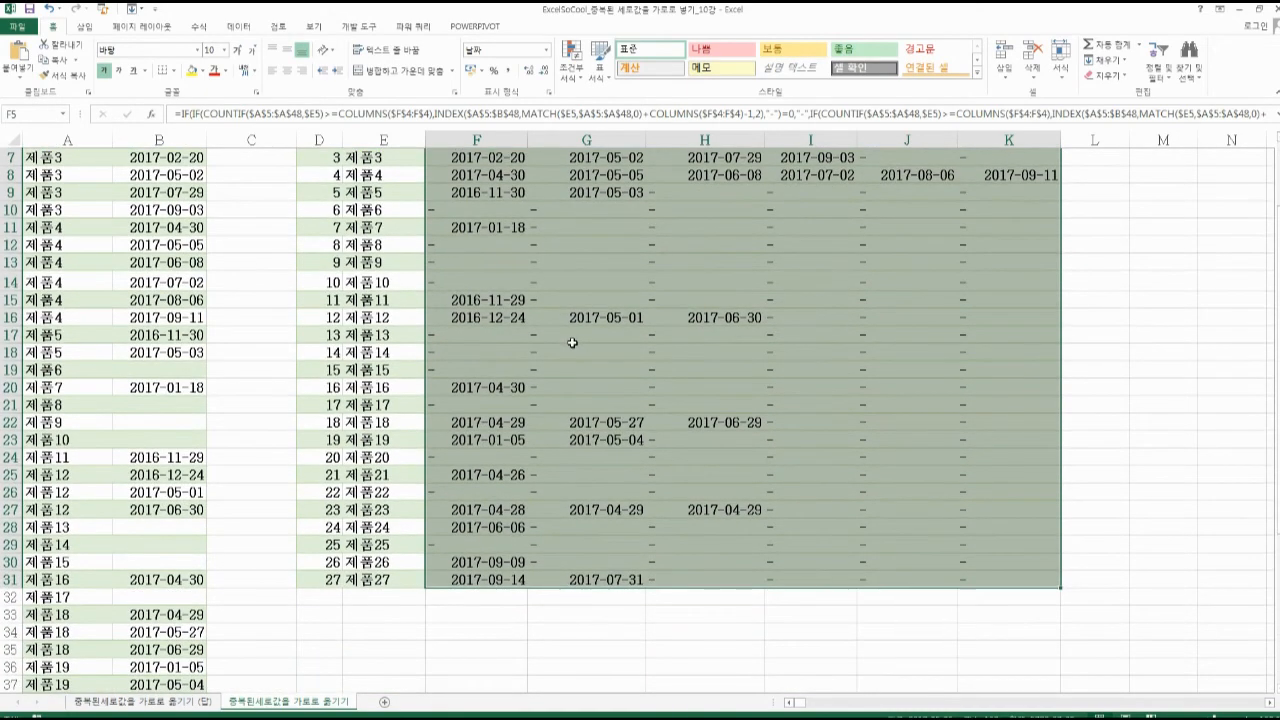
scroll(572, 343, "up", 2)
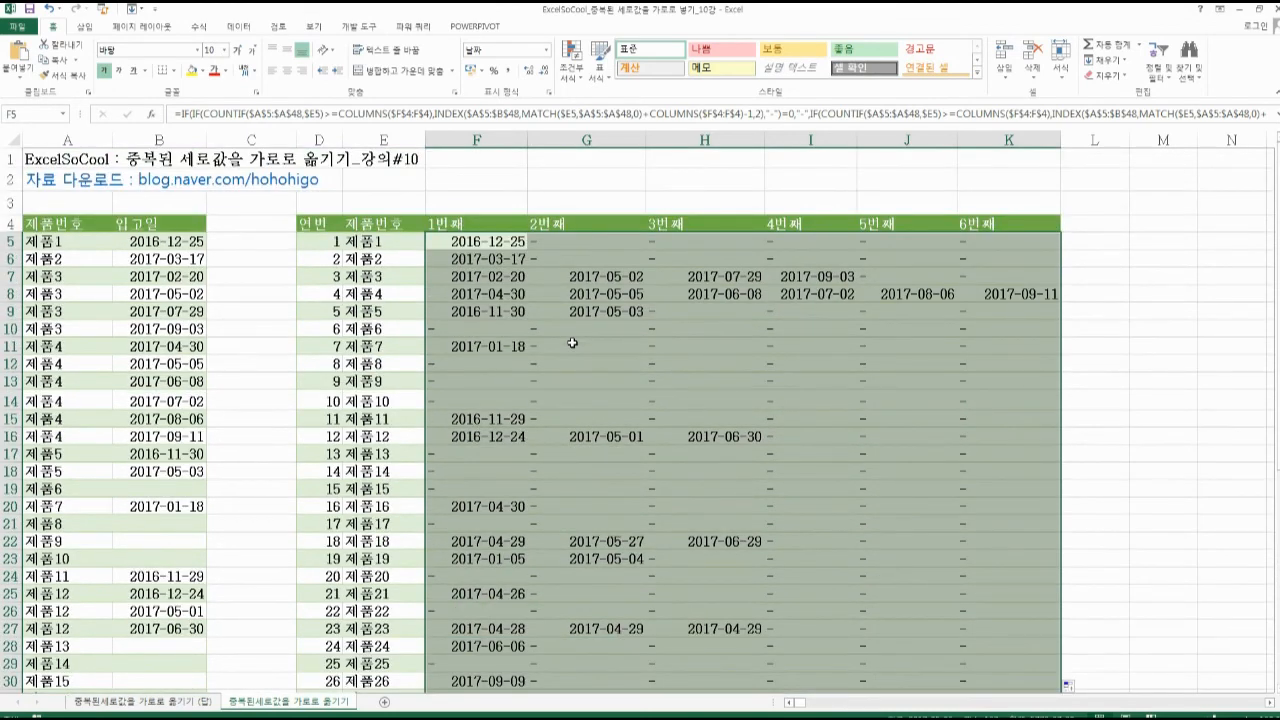
scroll(572, 343, "down", 1)
scroll(543, 235, "up", 1)
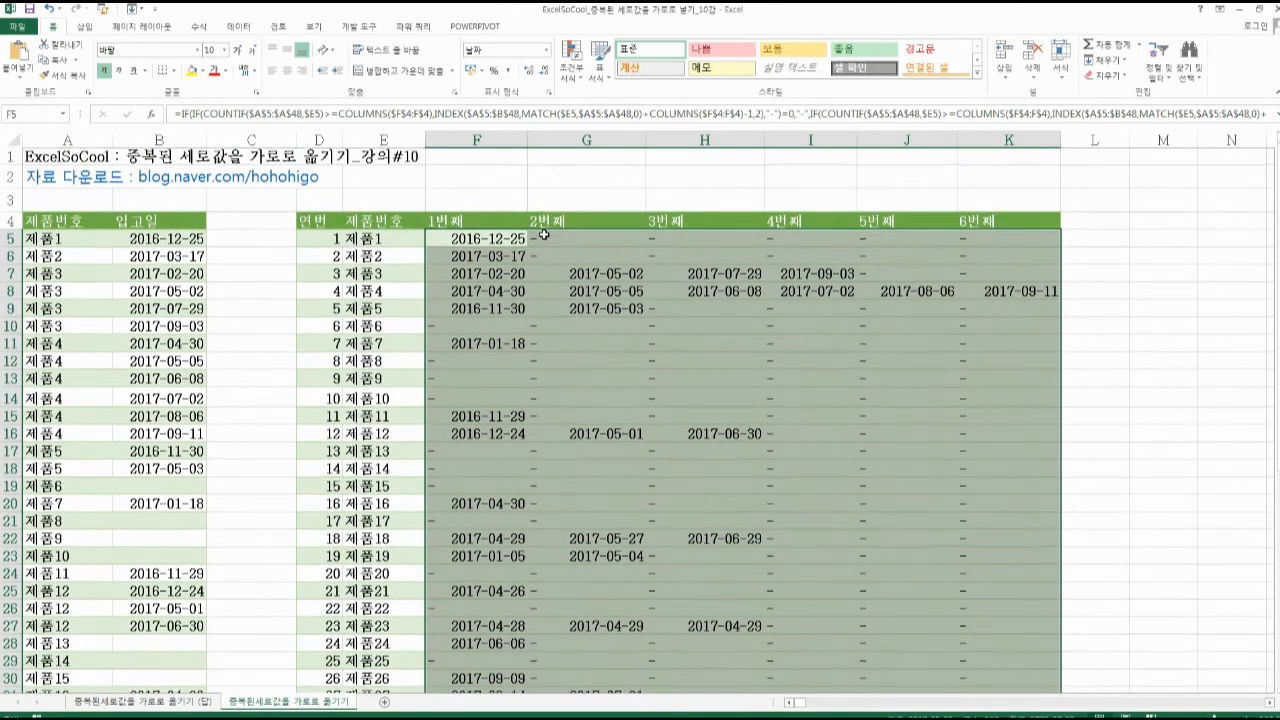
Center the contents of columns F through K horizontally and deselect the columns
left_click_drag(490, 138, 1010, 145)
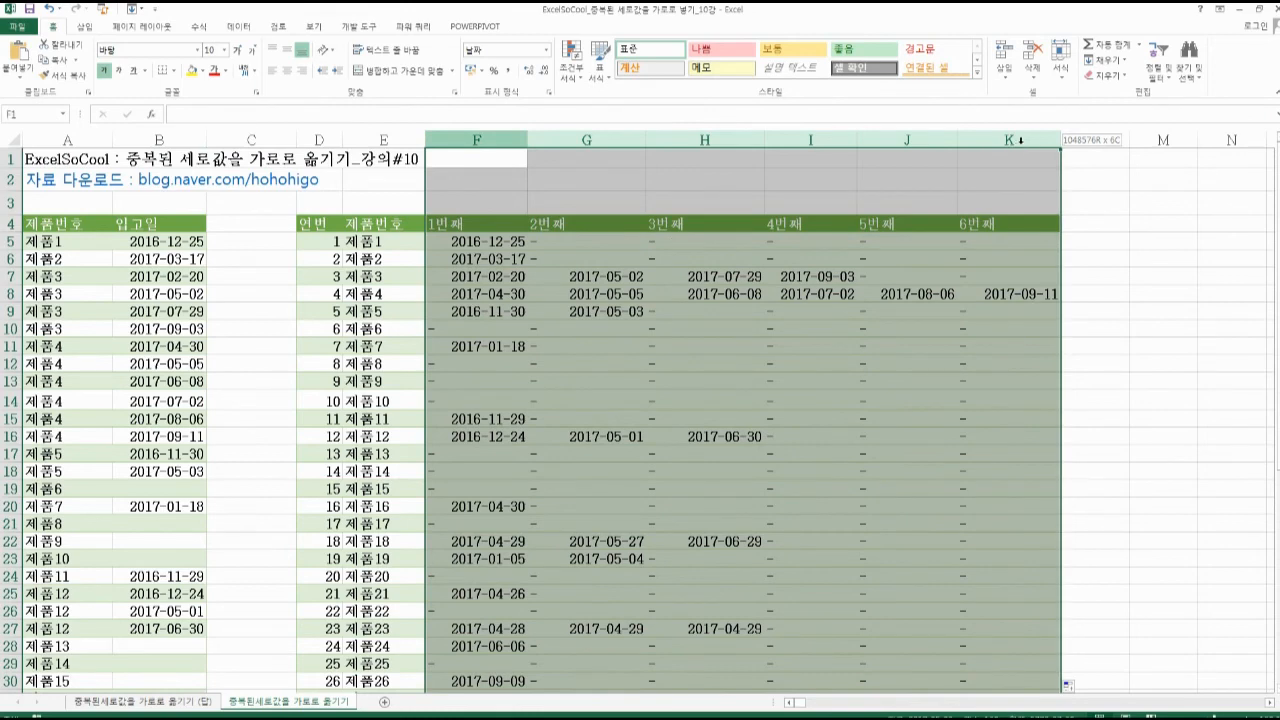
left_click(288, 72)
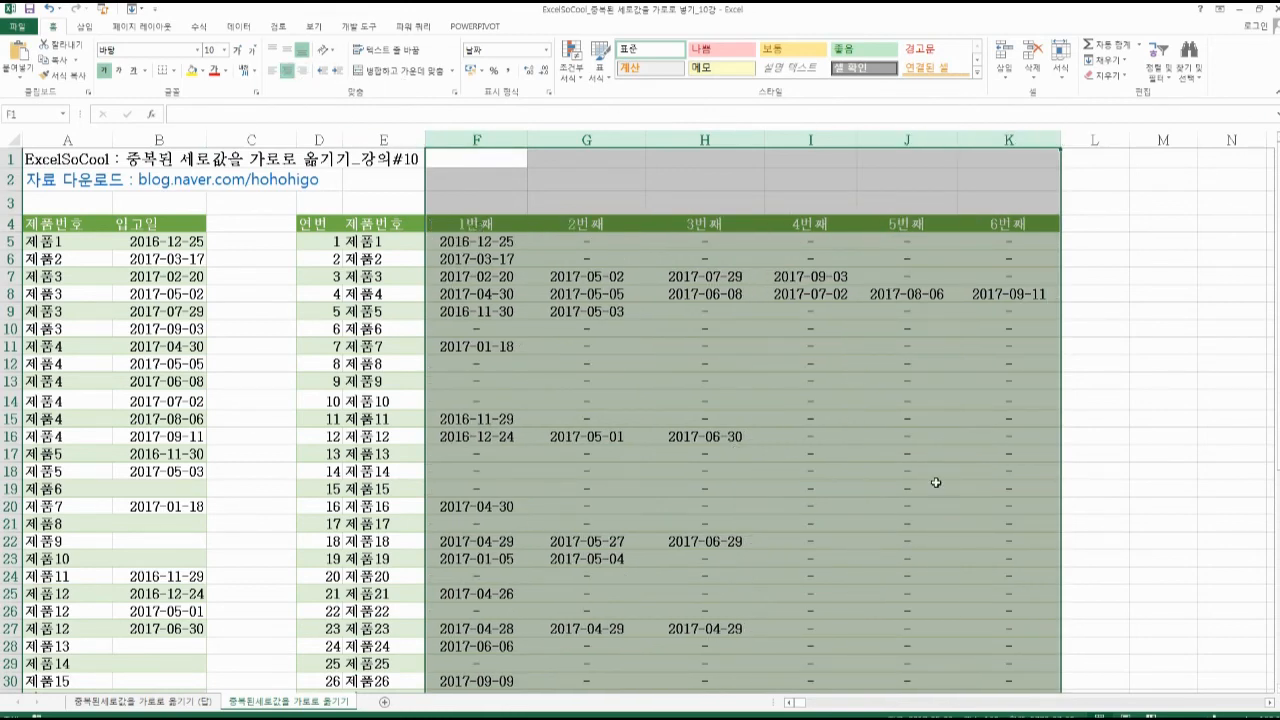
left_click(1080, 434)
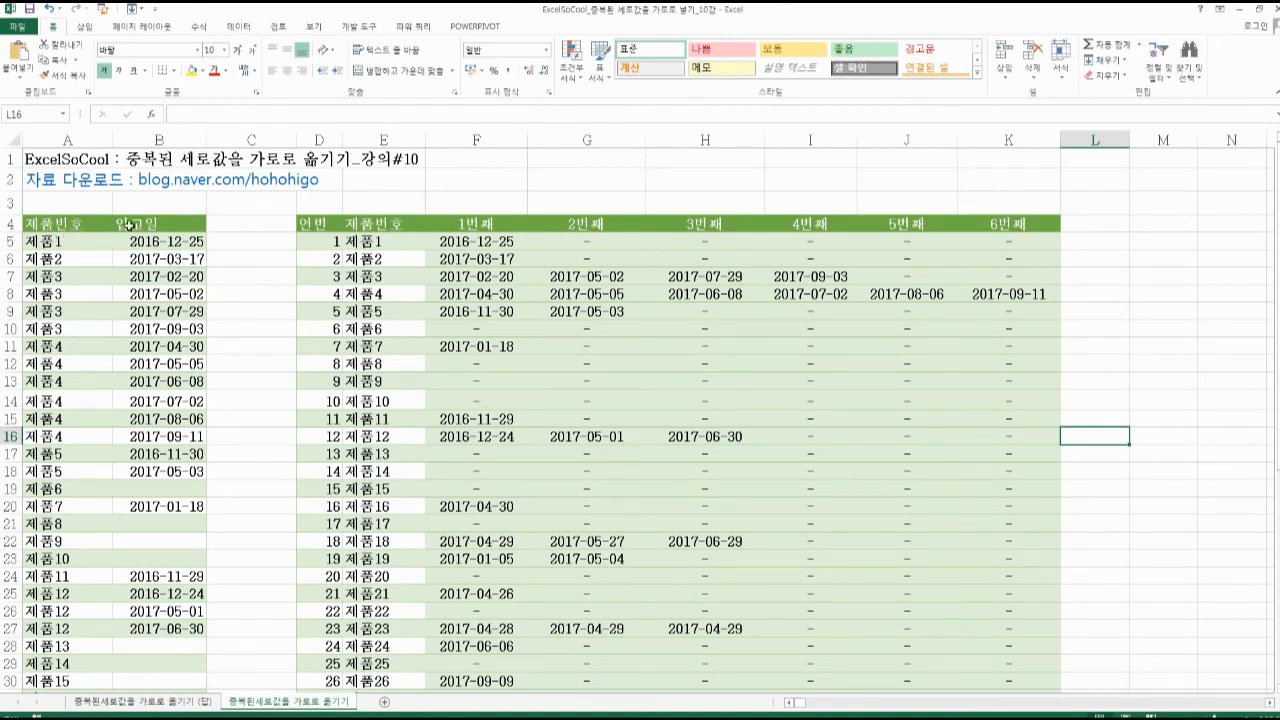
Check the receipt dates of 제품3 listed vertically in cells B7 to B9
left_click(143, 276)
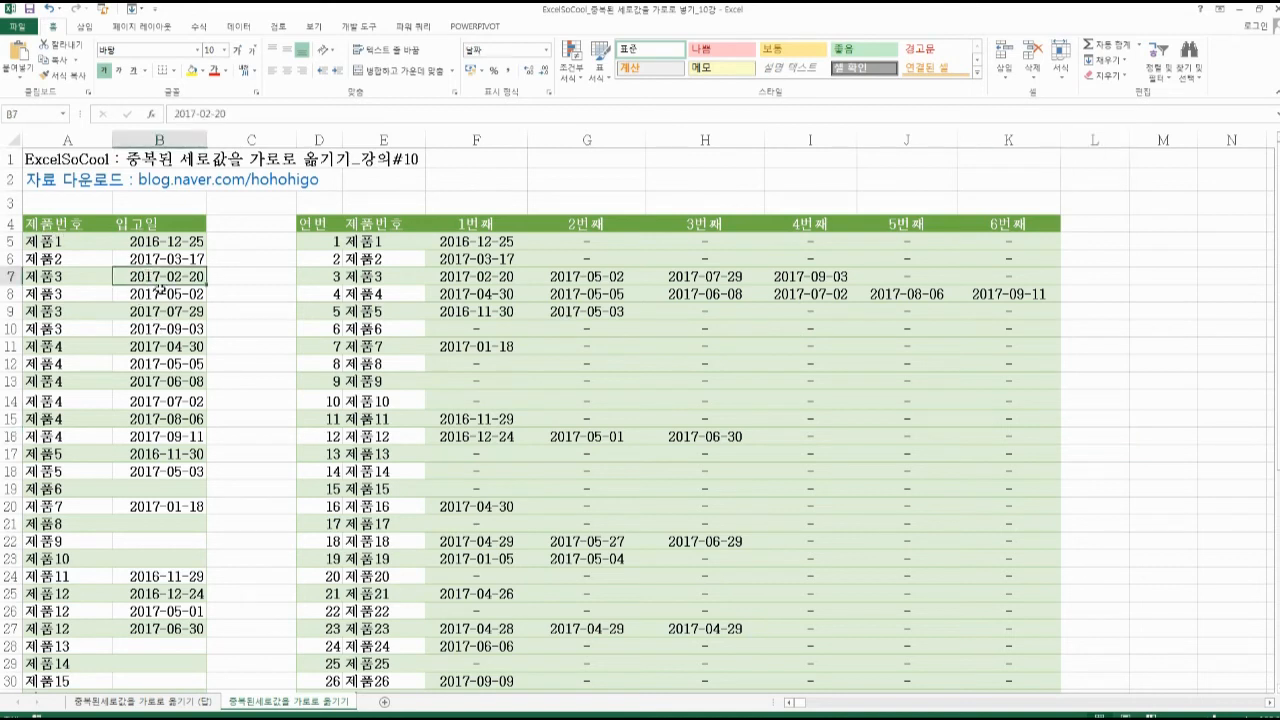
left_click(160, 297)
left_click(162, 311)
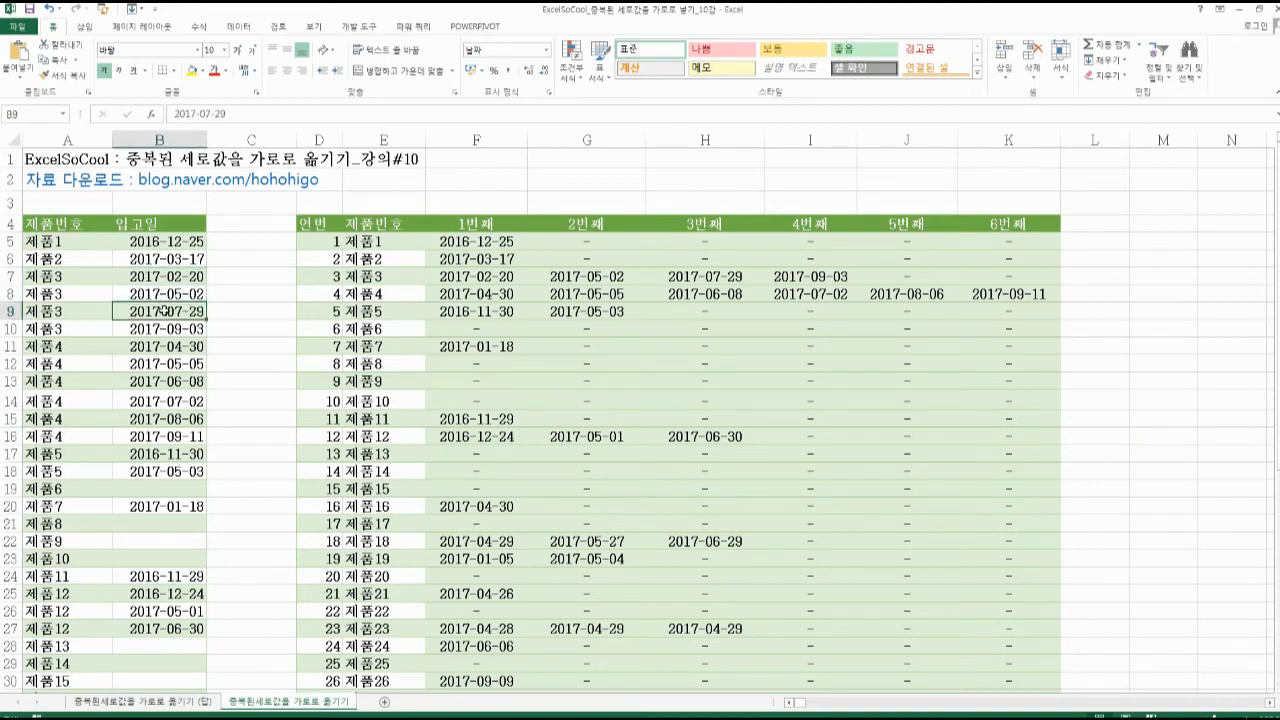
Mark the 제품3 dates in B7:B10 with a red box and downward arrow, draw a horizontal arrow along row 7, and clear the markings
left_click_drag(113, 269, 202, 328)
left_click_drag(200, 267, 130, 325)
key("e")
left_click_drag(102, 264, 212, 338)
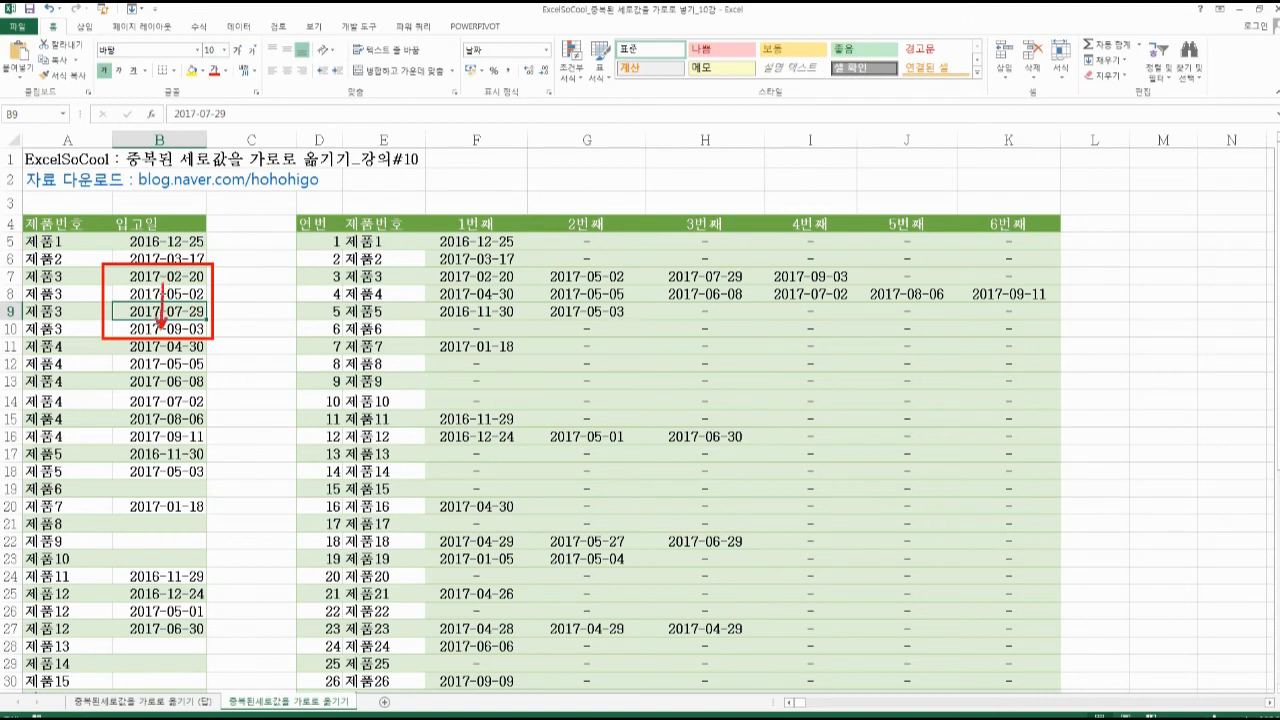
left_click_drag(161, 271, 161, 324)
left_click_drag(898, 284, 440, 285)
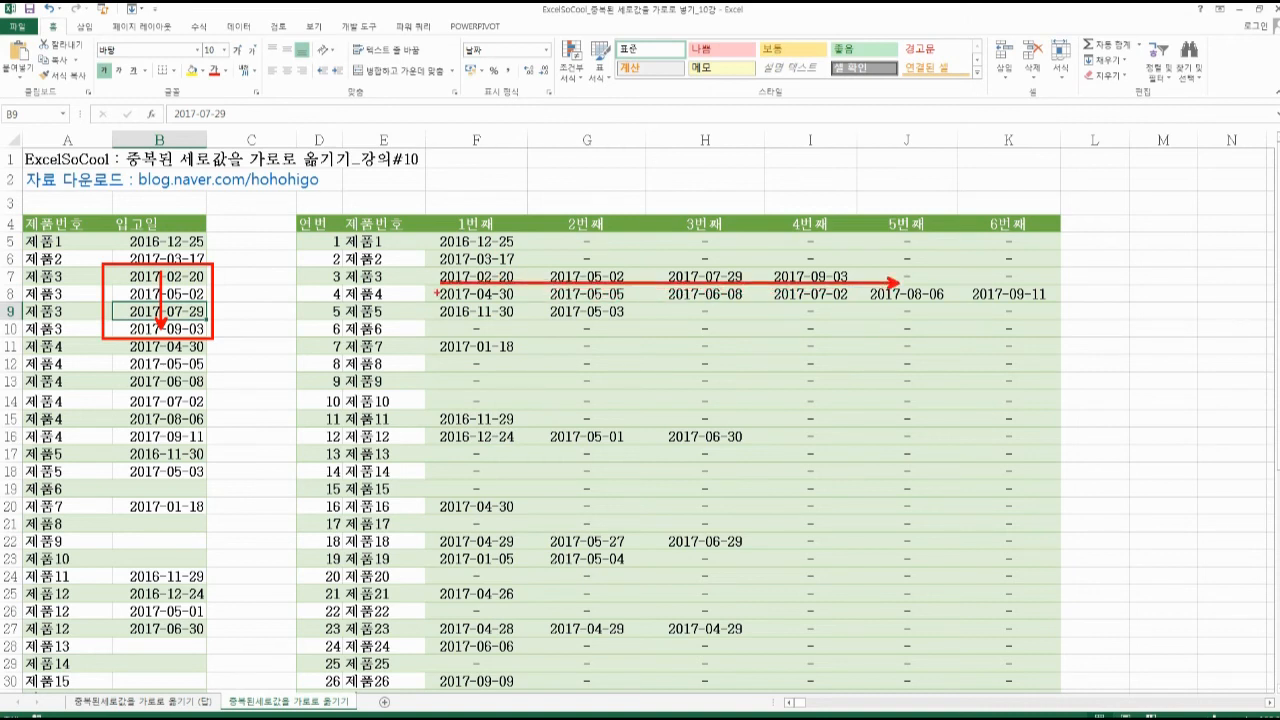
key("Escape")
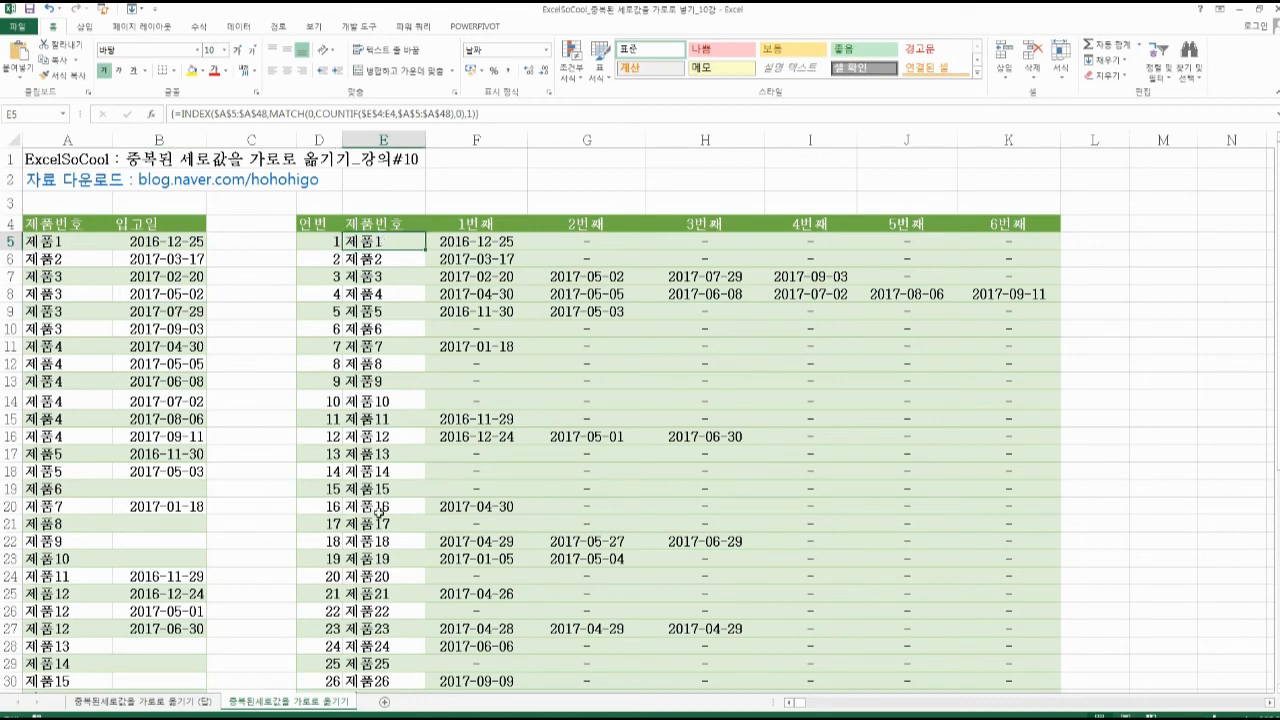
Inspect the unique product number formulas in the horizontal table's 제품번호 column, from E5 down to E31
scroll(365, 634, "down", 1)
left_click(370, 634)
scroll(211, 454, "up", 1)
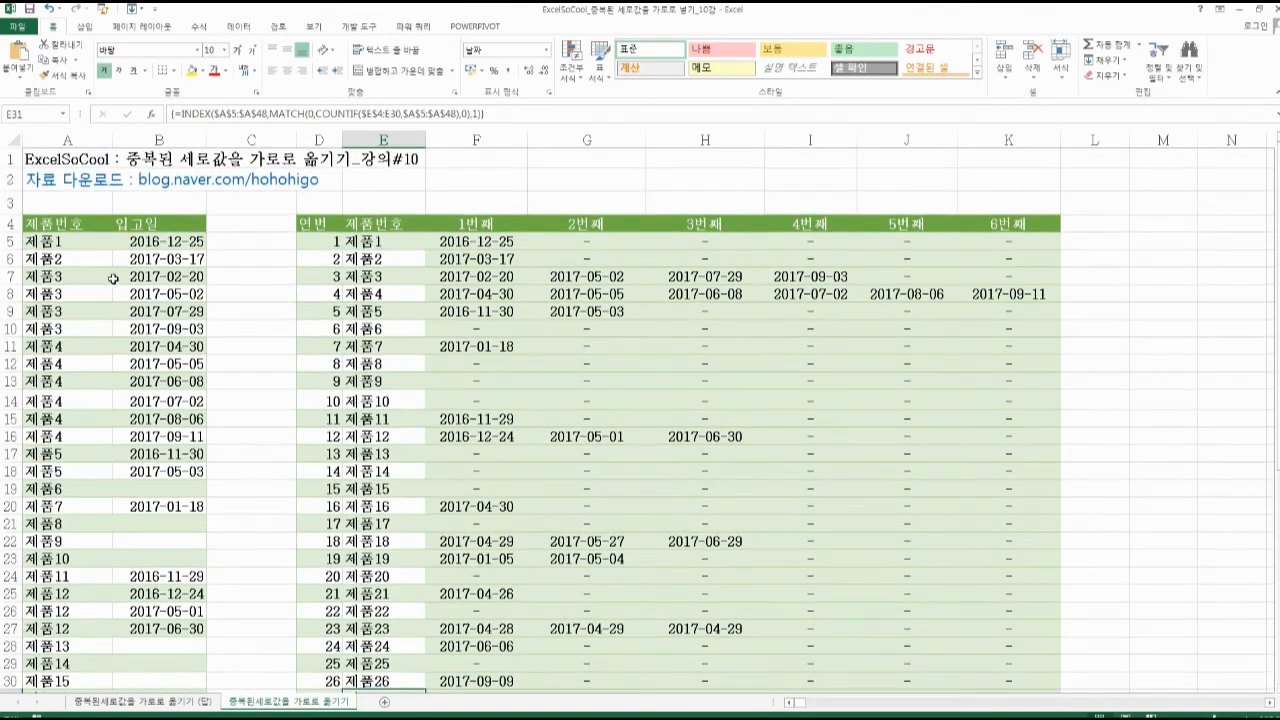
left_click(366, 245)
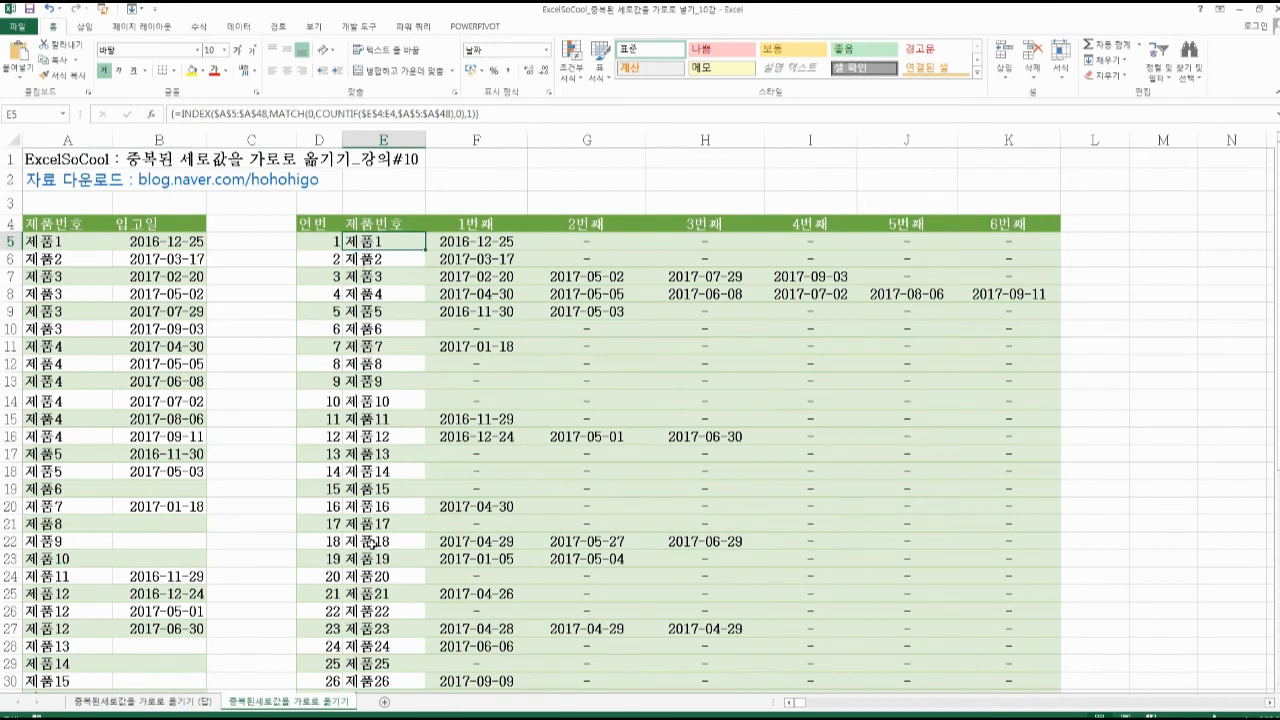
Compare the receipt date in B5 with the formula cell F5, and inspect the formulas in G5 and H5
left_click(466, 243)
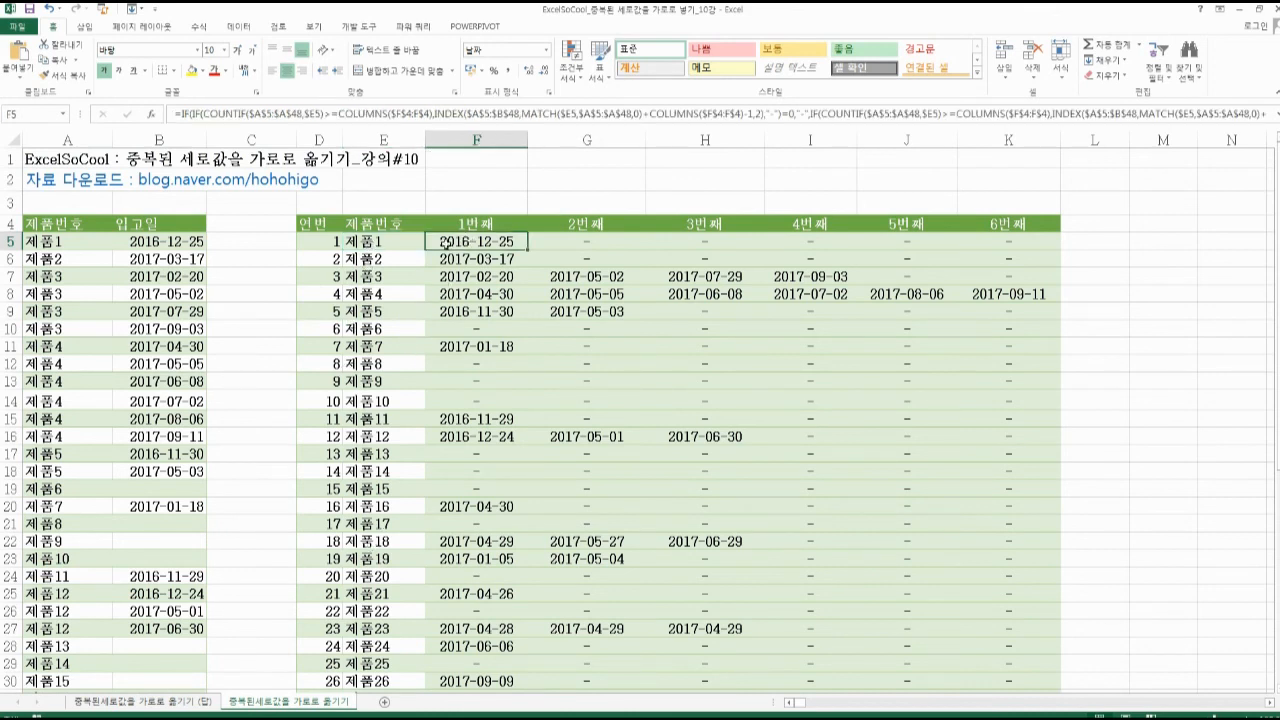
left_click(190, 241)
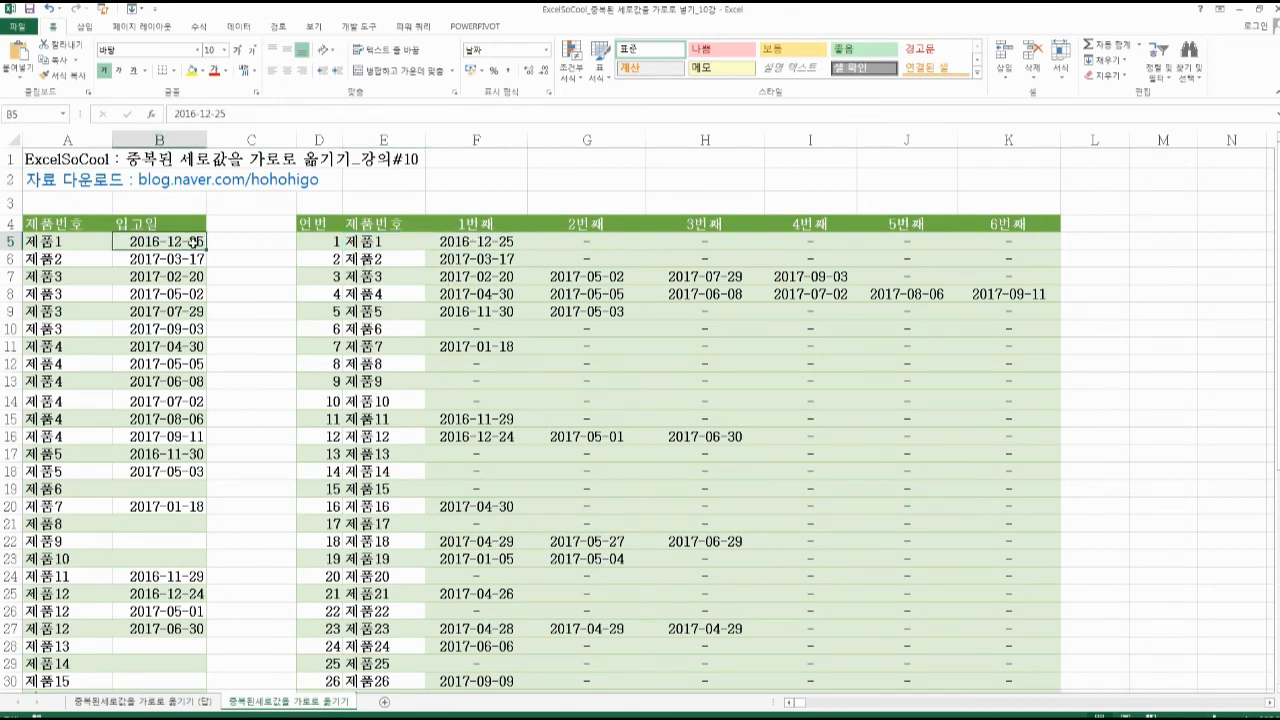
left_click(512, 243)
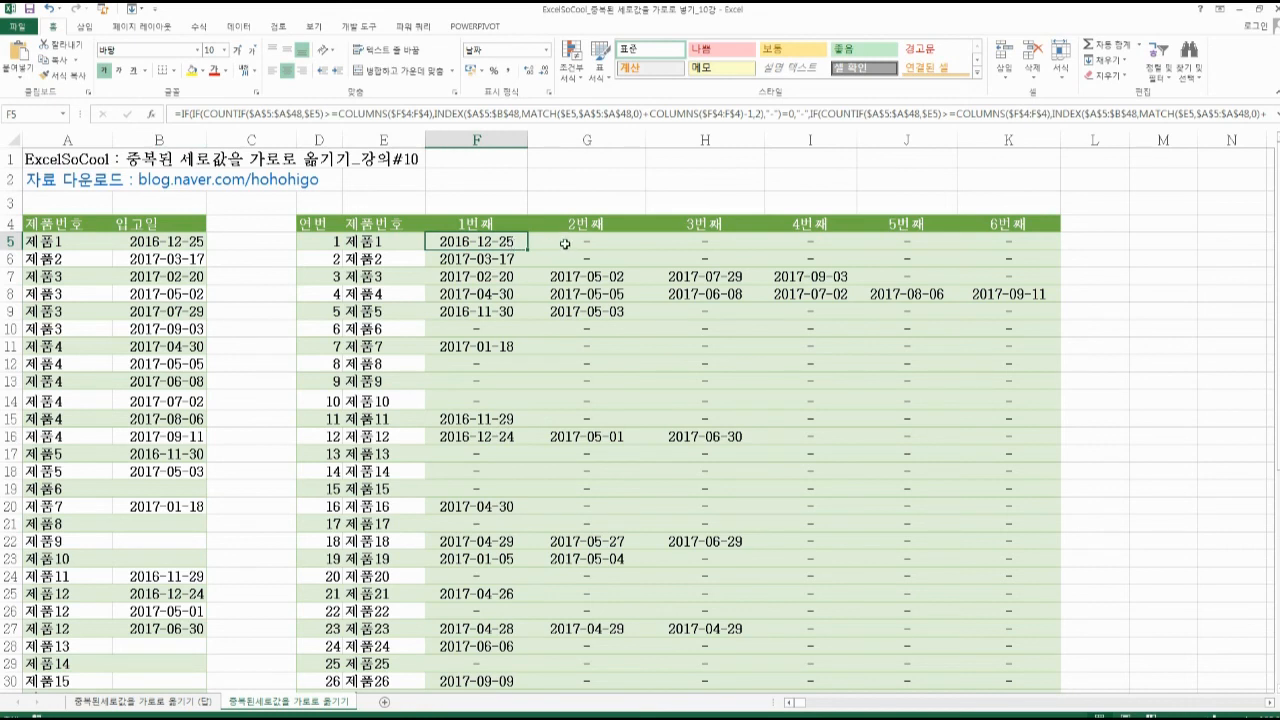
left_click(566, 243)
left_click(668, 240)
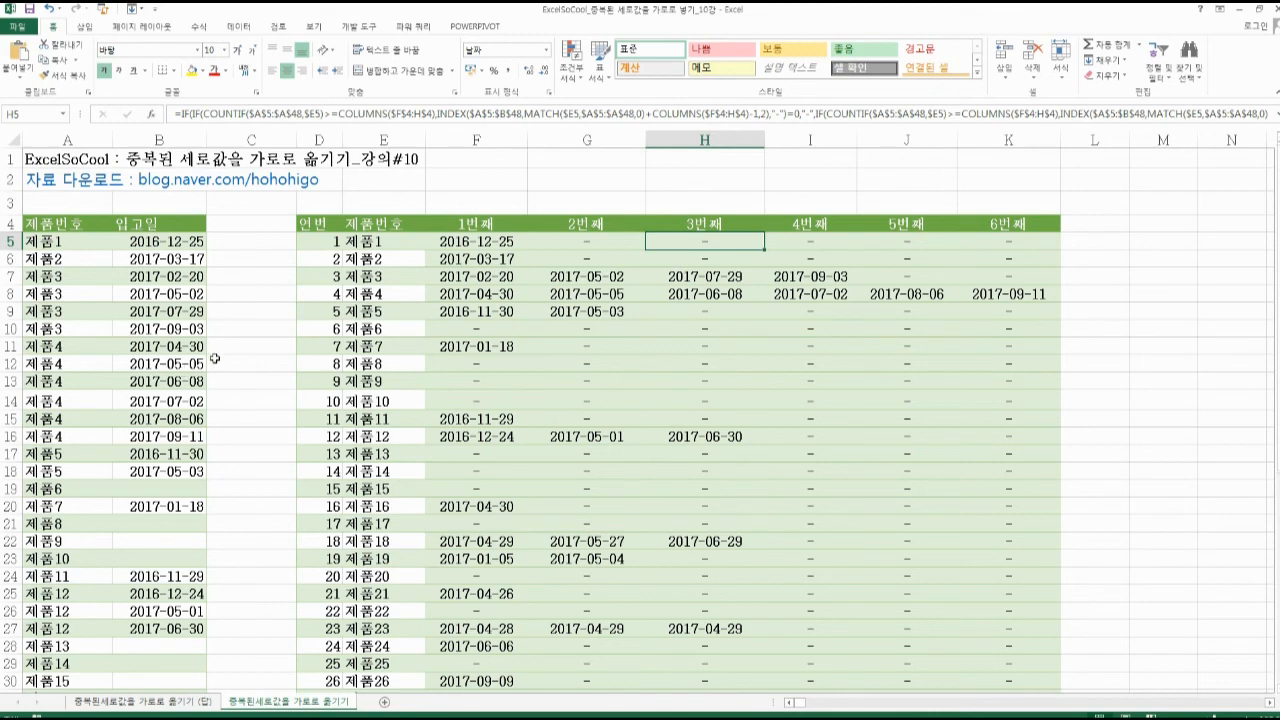
scroll(303, 377, "down", 1)
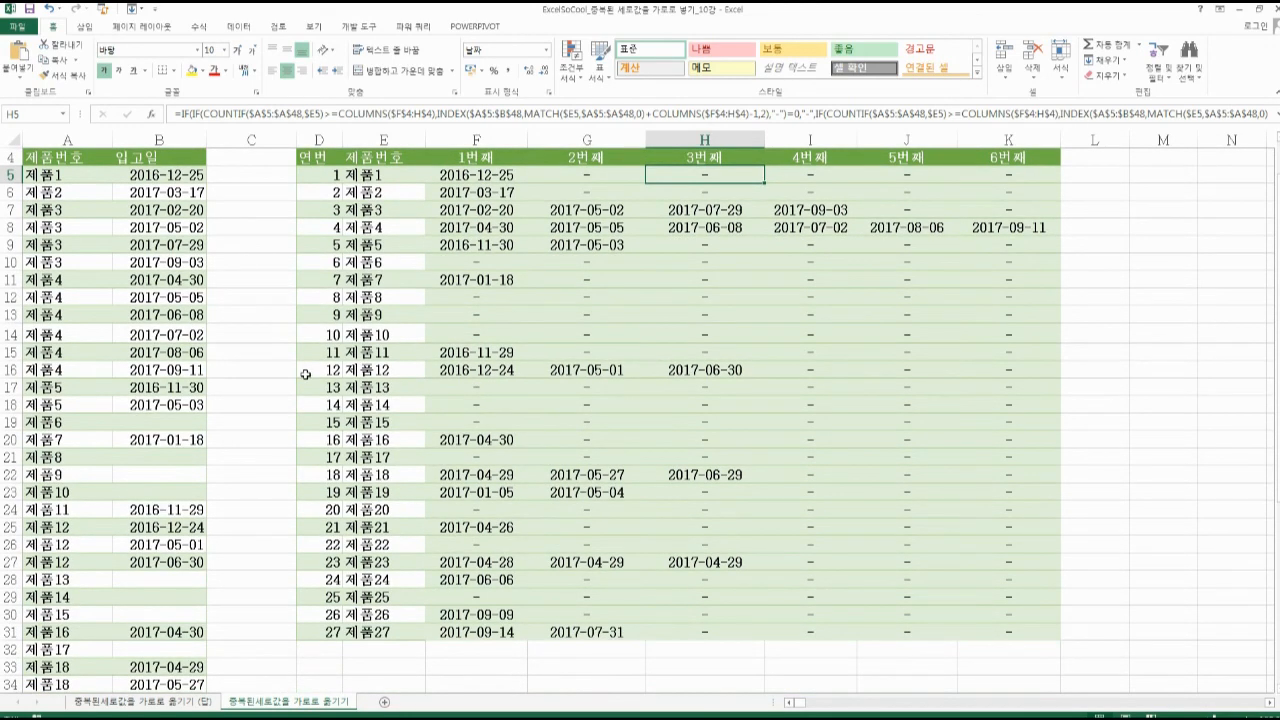
scroll(305, 373, "up", 1)
scroll(307, 370, "down", 1)
scroll(307, 370, "up", 1)
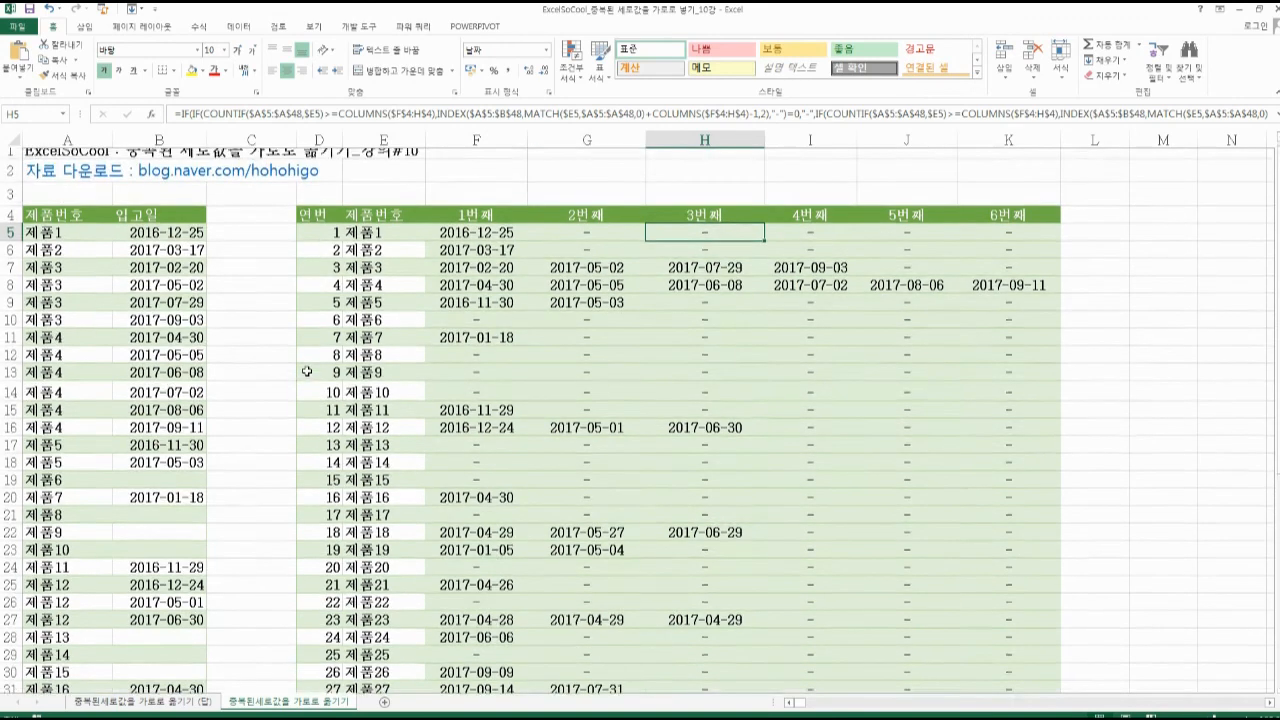